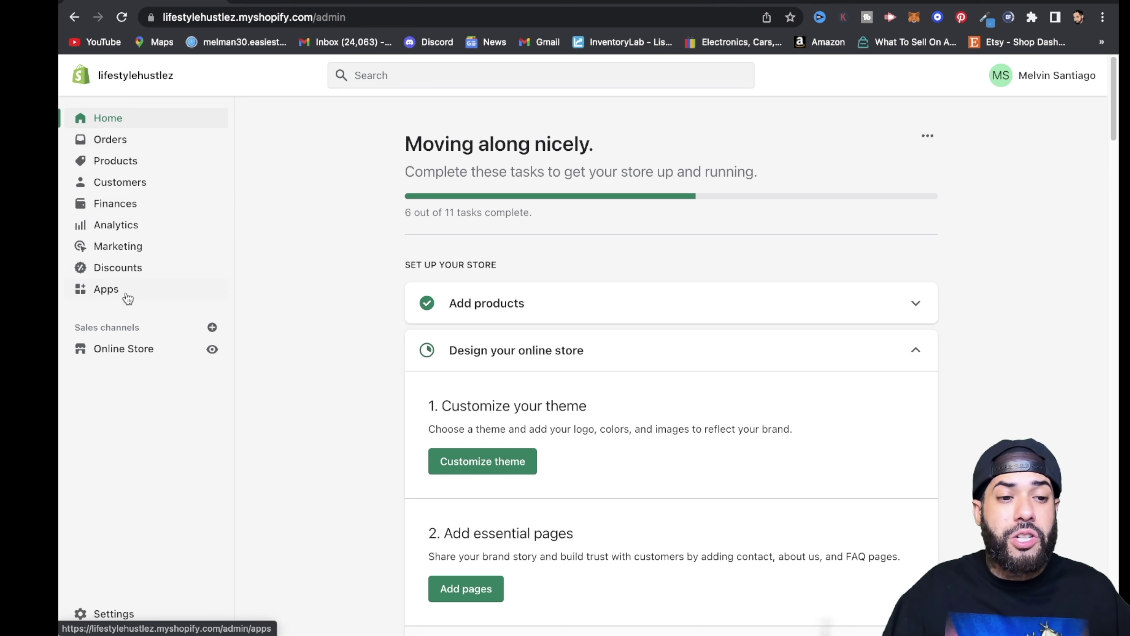
Step: Open the Printful: Print on Demand app from the store's installed apps and start adding a product
click(115, 291)
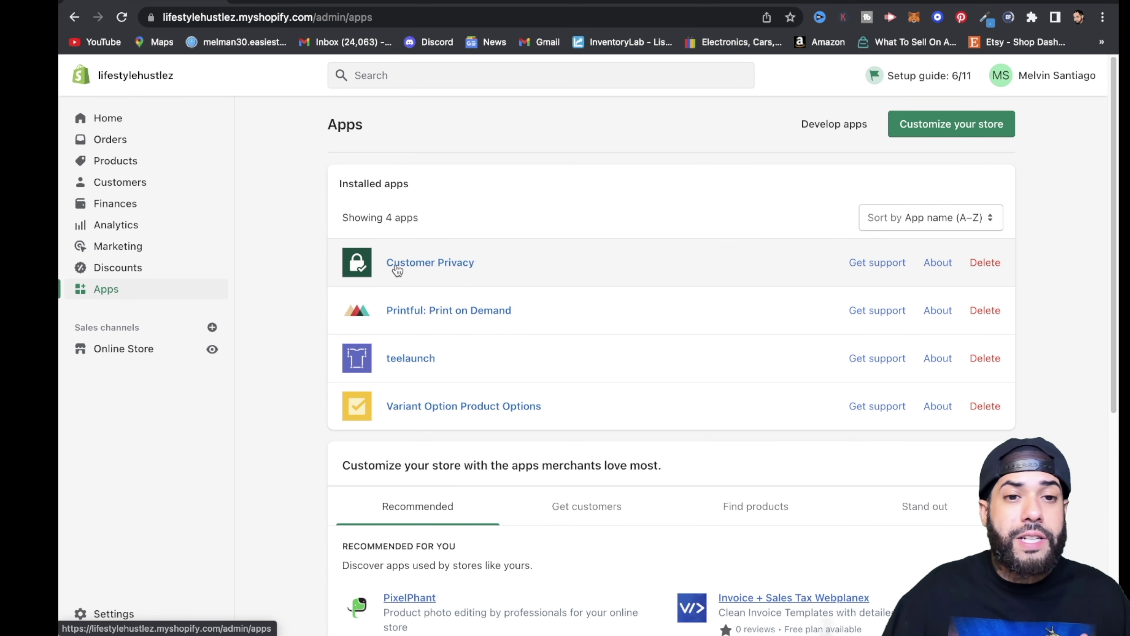
click(457, 314)
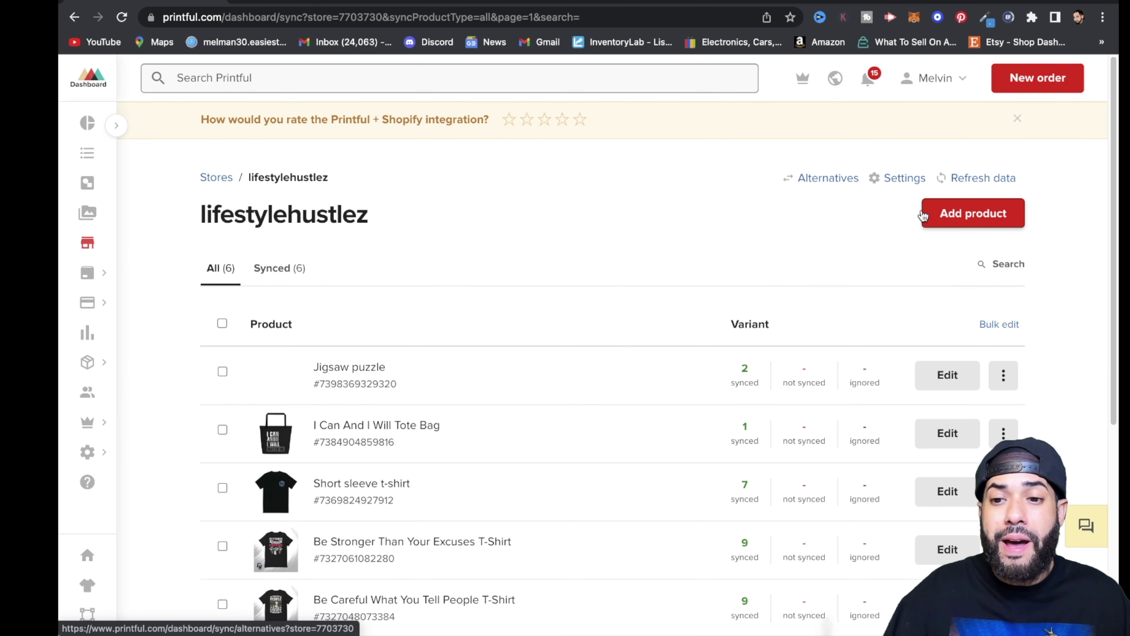
click(934, 212)
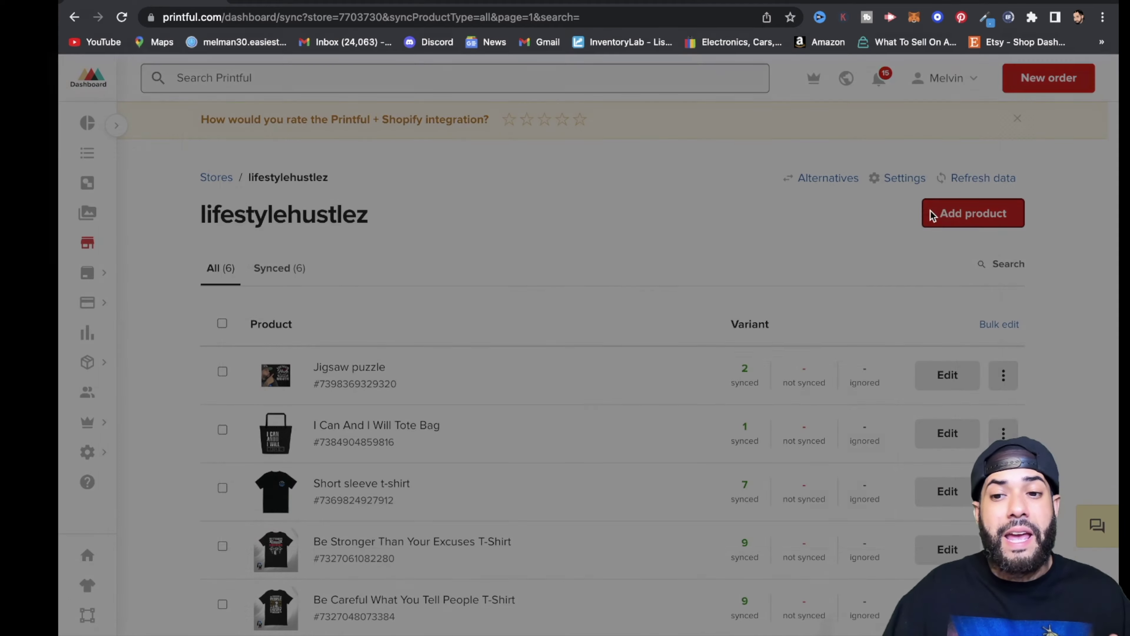
Step: Choose the Jigsaw Puzzle from the Puzzles category of Home & living as the product to design
scroll(142, 420, down, 2)
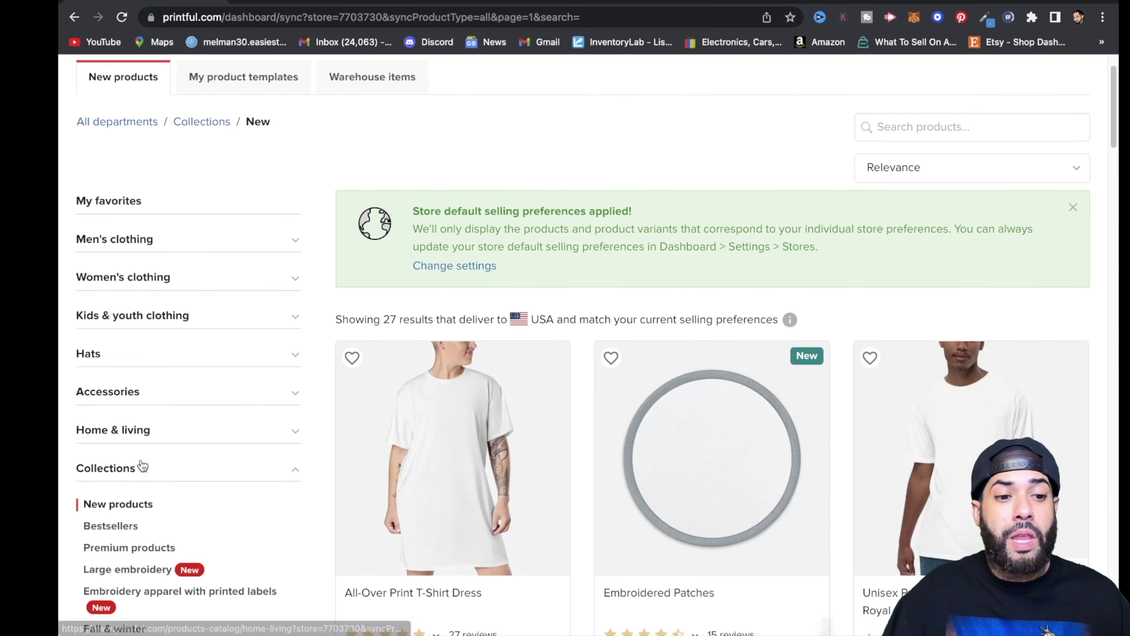
click(301, 418)
scroll(134, 468, down, 1)
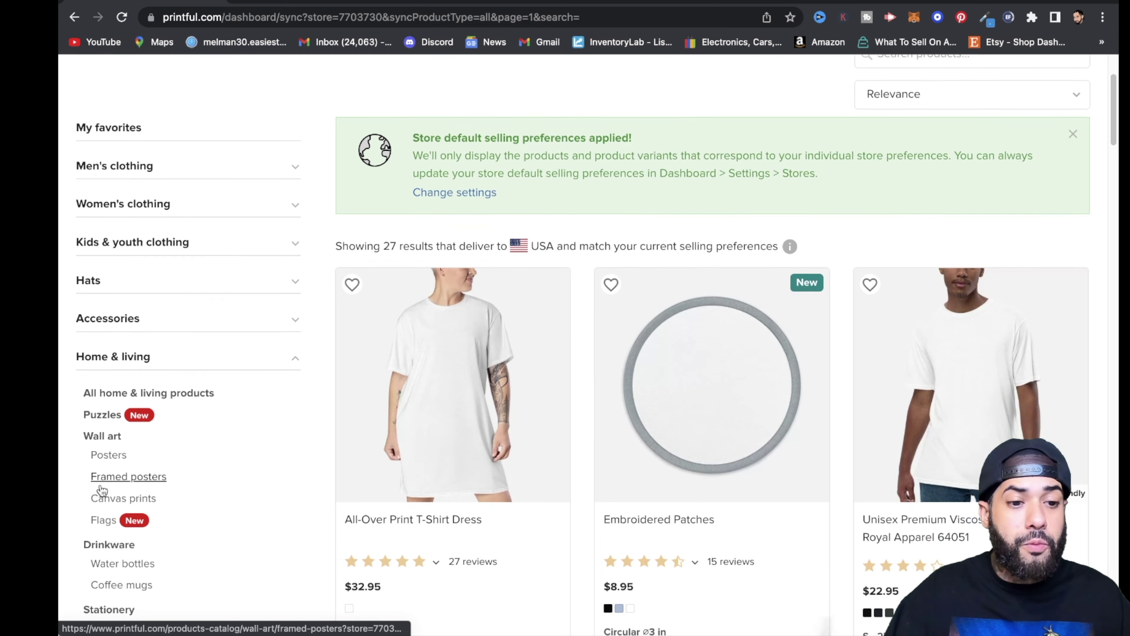
click(117, 415)
scroll(476, 340, down, 3)
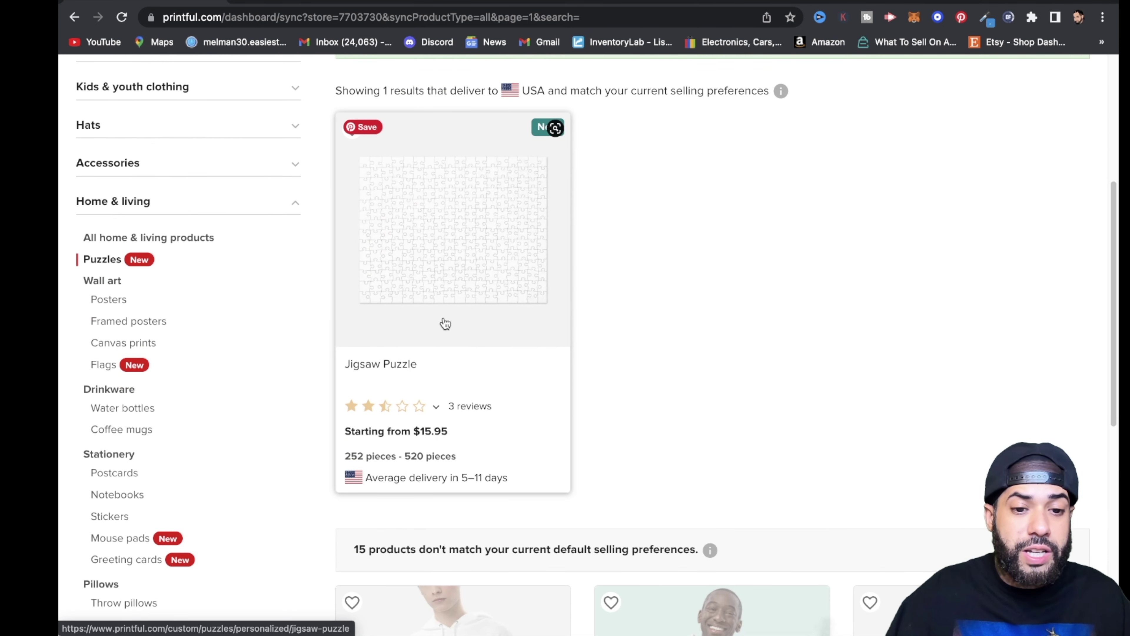
click(450, 295)
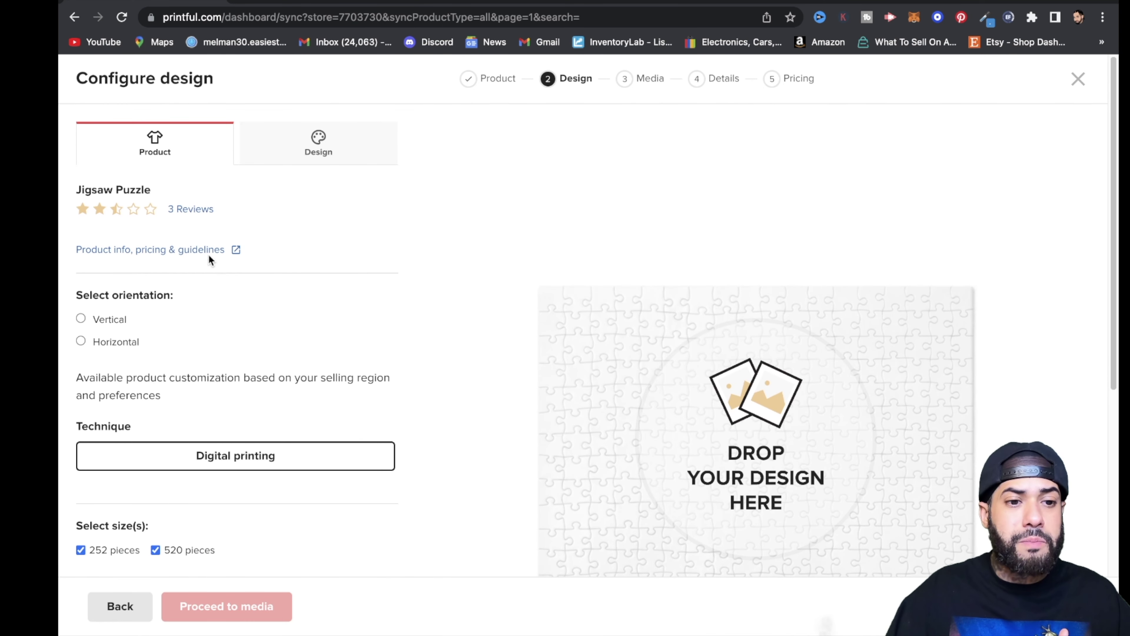
Step: Show the jigsaw puzzle's product info, pricing and guidelines, including its print file templates
click(118, 255)
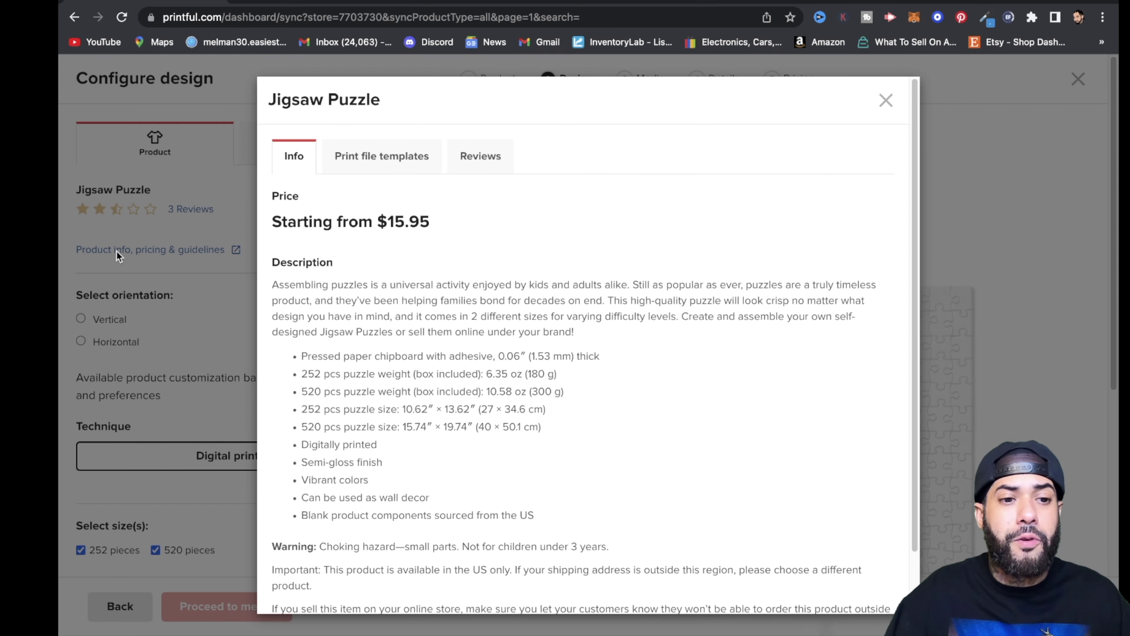
click(376, 166)
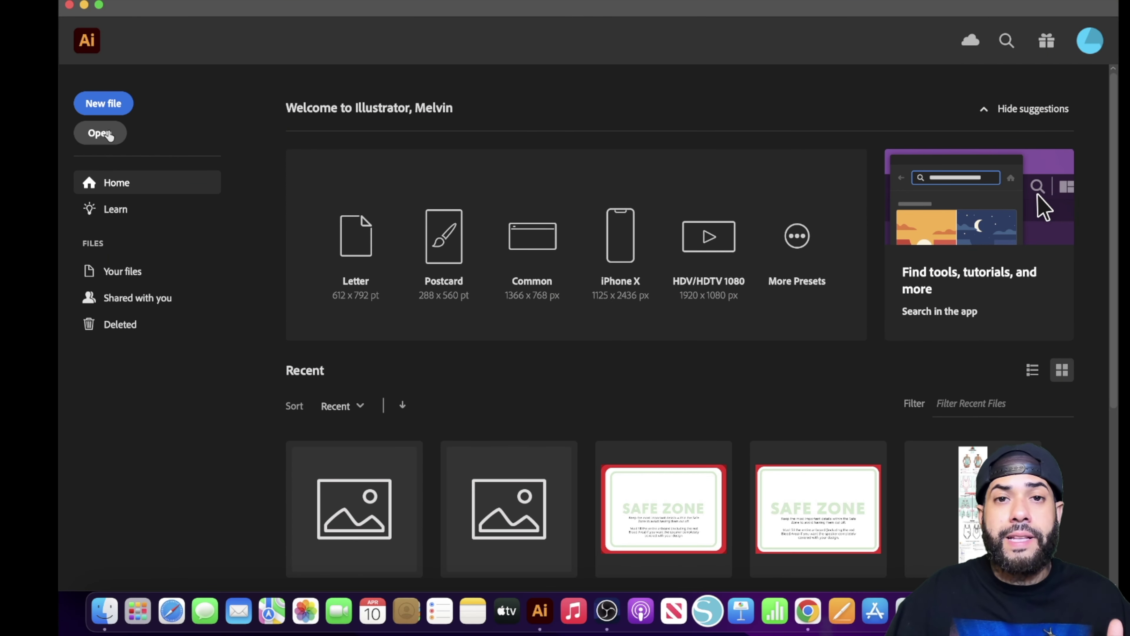
Step: Switch to Illustrator and open Puzzle_252_hor_template.png from the Teplates folder in Downloads
click(109, 136)
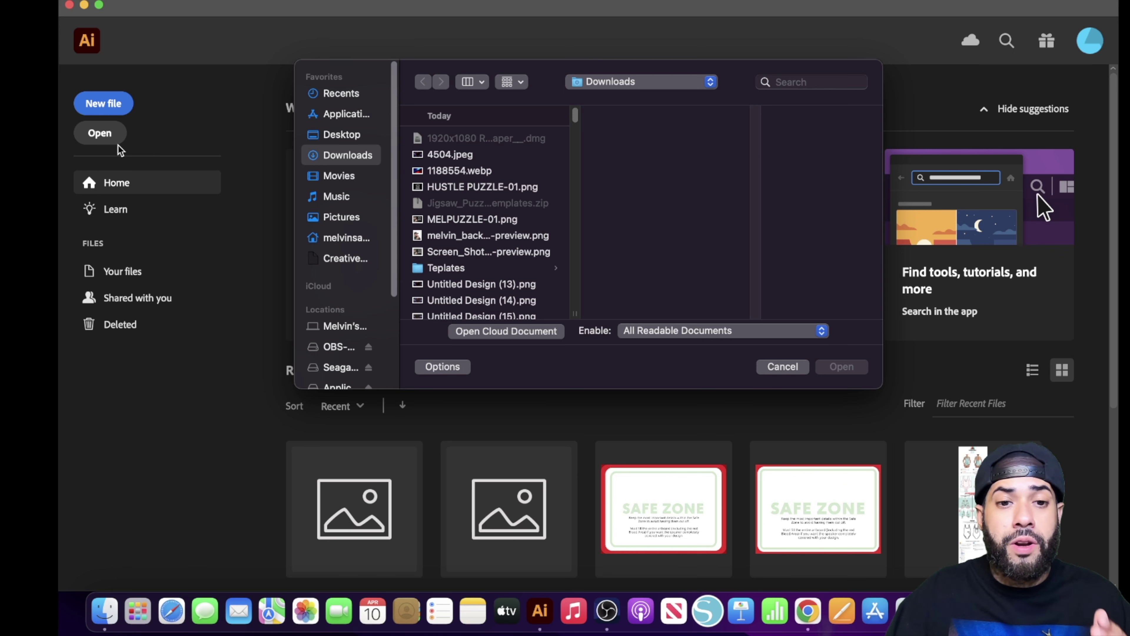
click(349, 96)
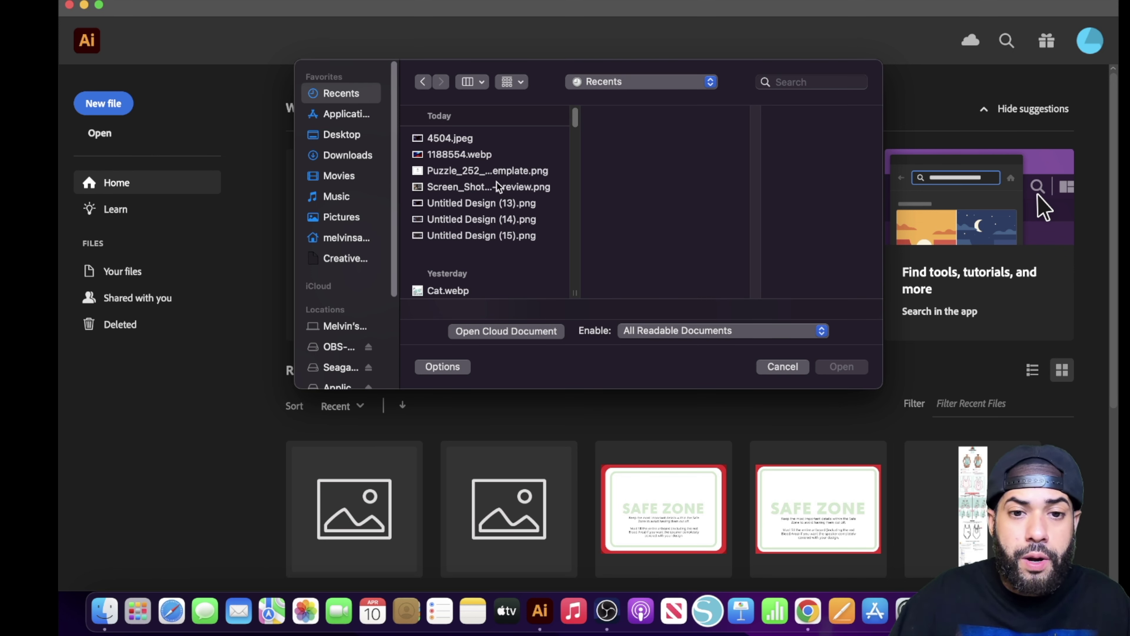
click(453, 171)
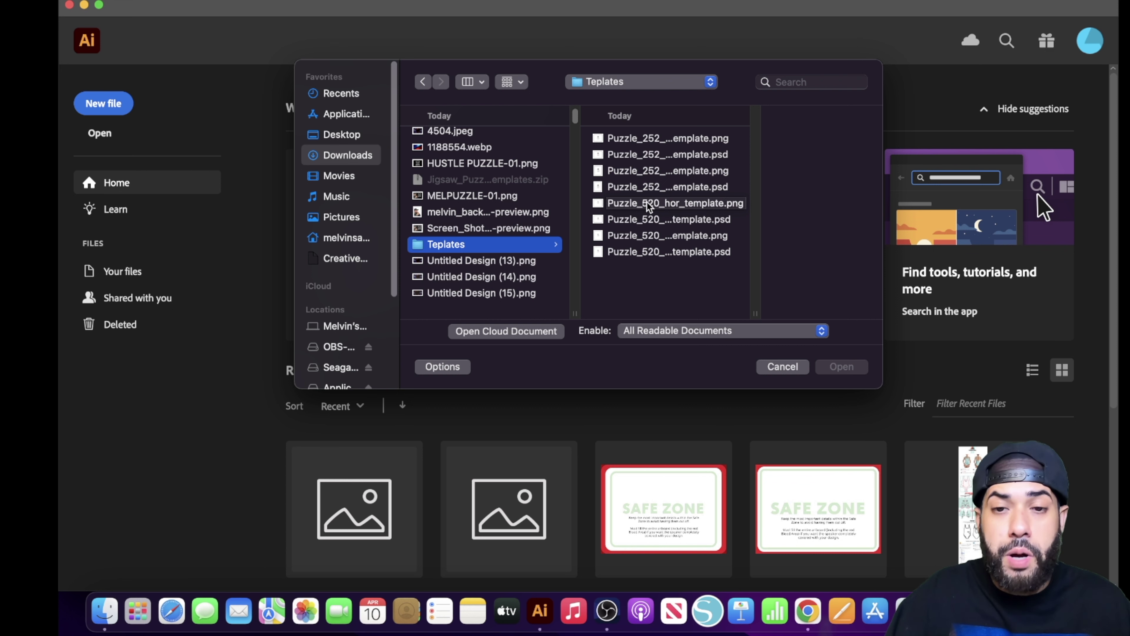
click(646, 139)
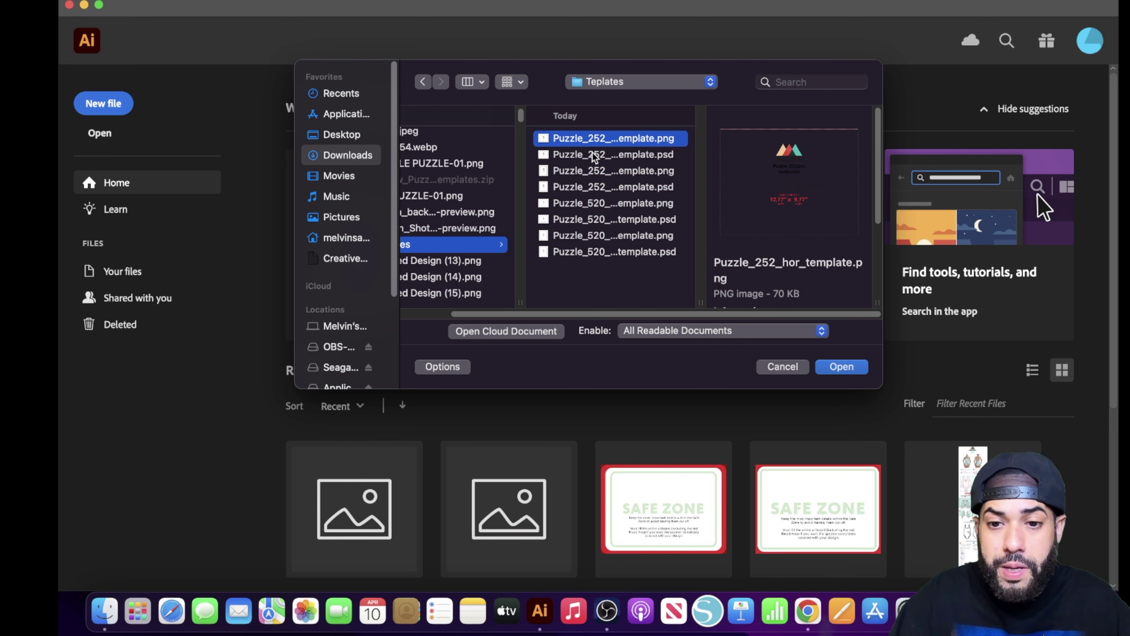
click(665, 141)
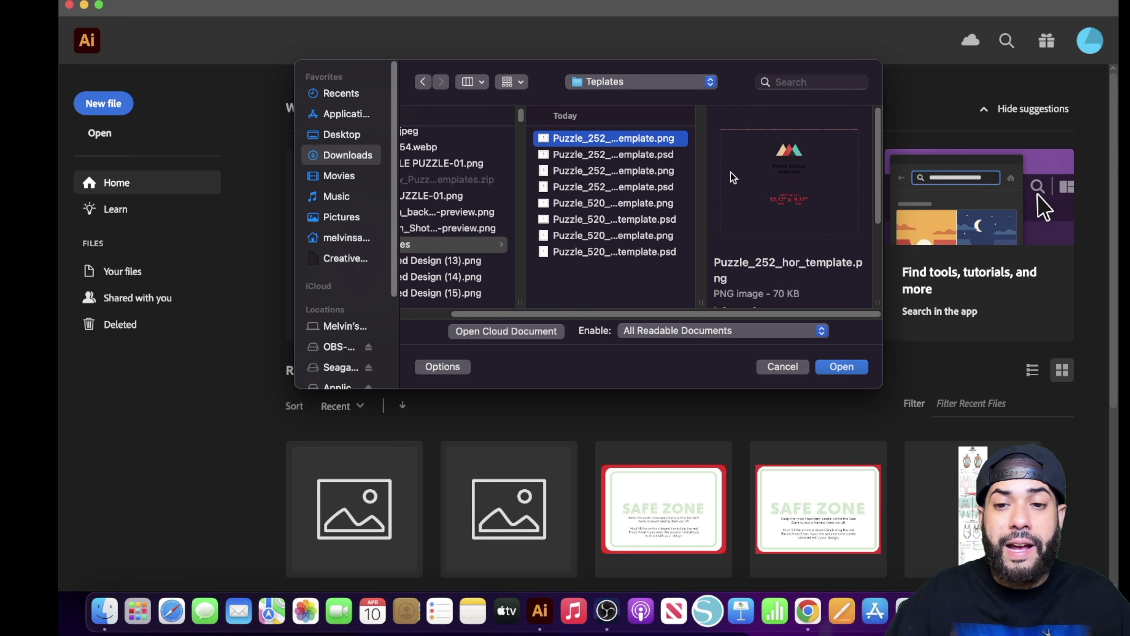
click(841, 366)
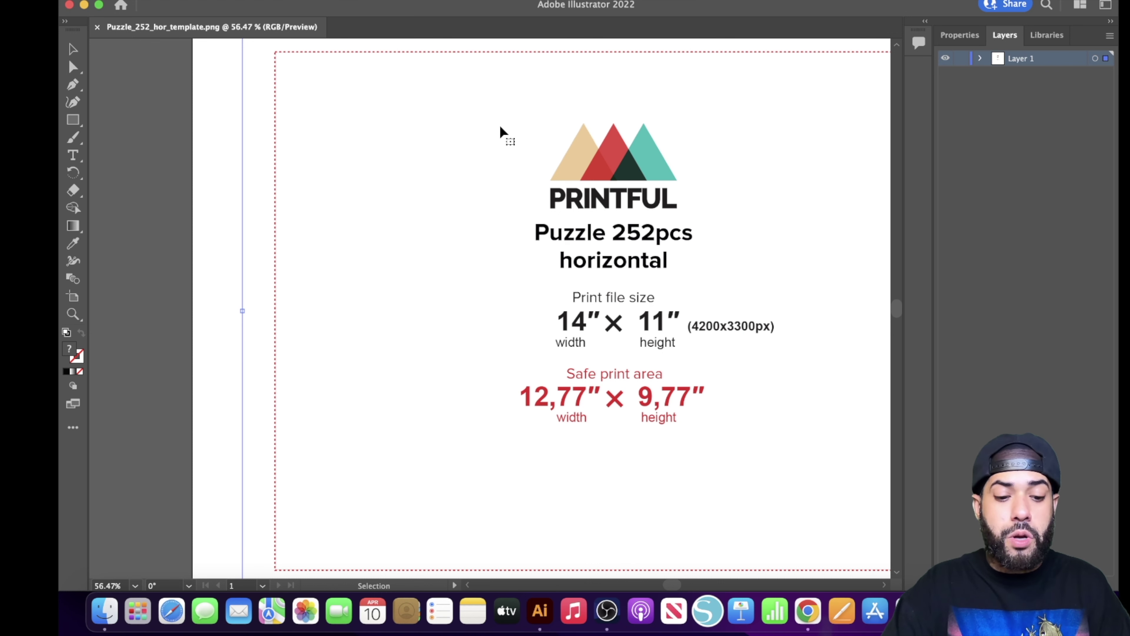
Step: Switch to Finder and locate the PNGS folder on the Seagate 8TB drive
key(super+minus)
key(super+minus)
key(super+a)
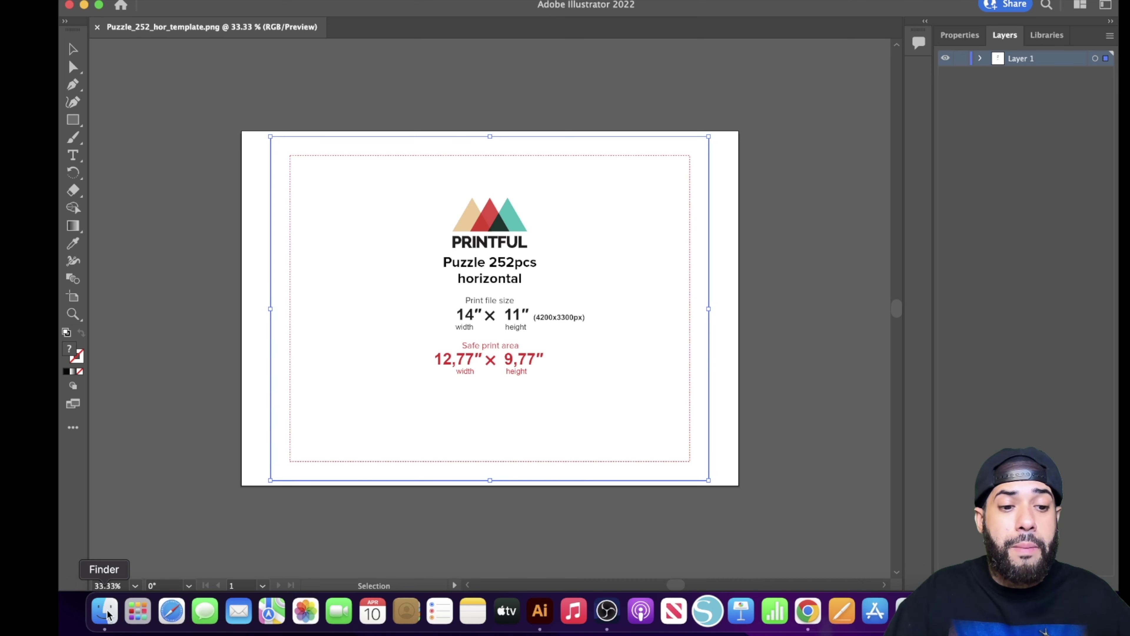
click(110, 616)
scroll(303, 351, down, 4)
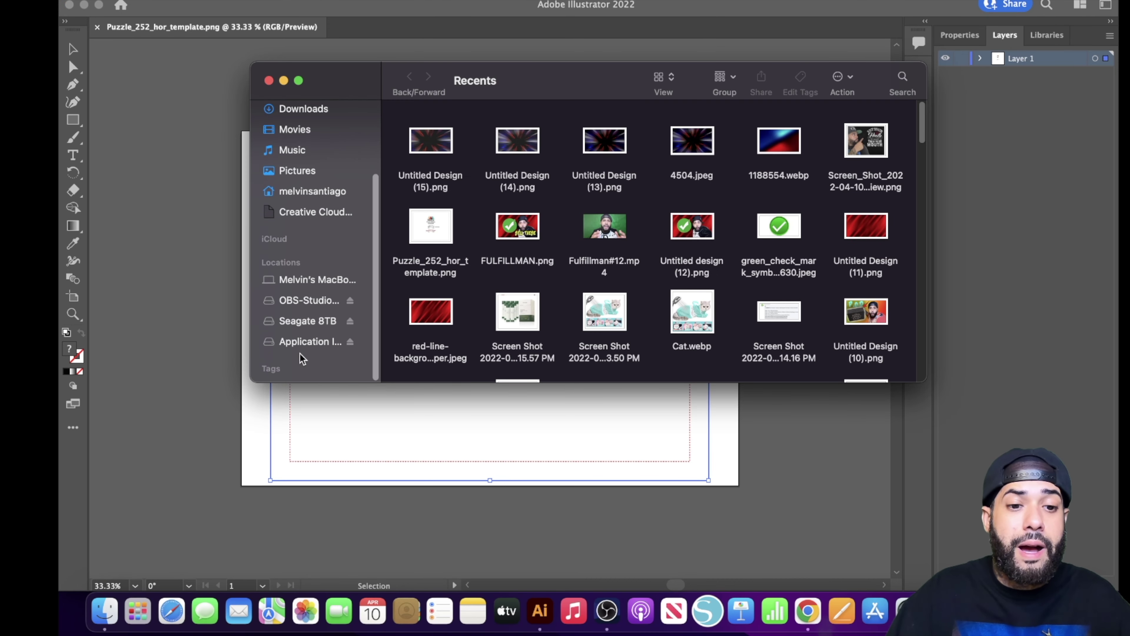
click(323, 321)
scroll(431, 292, down, 3)
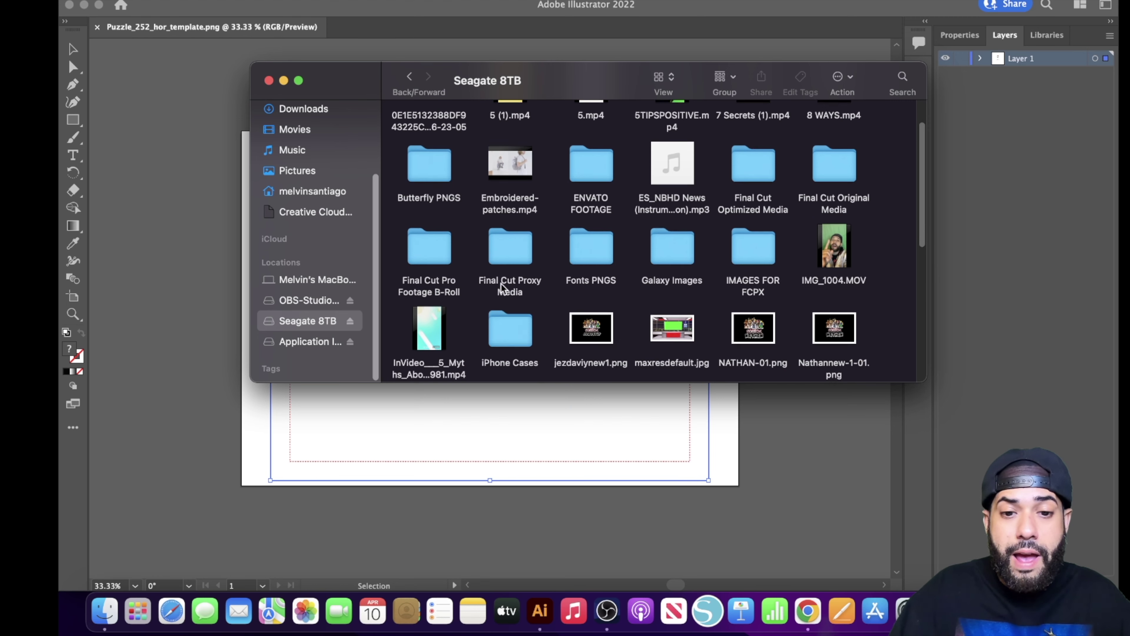
scroll(496, 288, down, 3)
scroll(496, 288, down, 3)
click(510, 317)
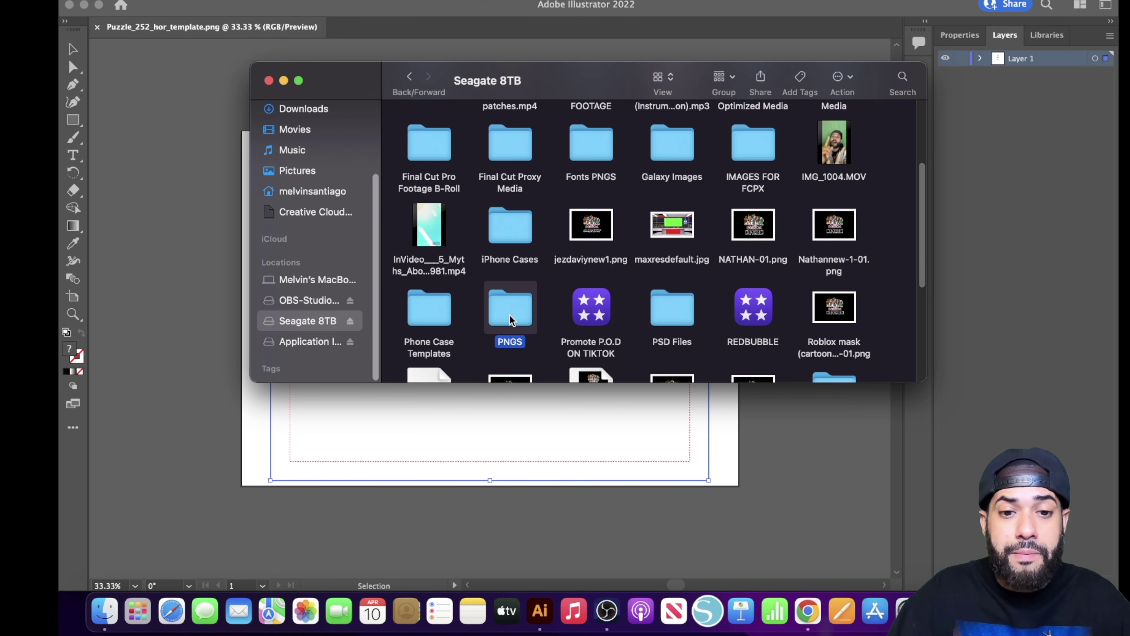
Step: Place the "Everyday Is A Hustle" design PNG from the New Era Gears-T-Designs folder on the Illustrator template and move it up within the artboard
drag(672, 164, 505, 392)
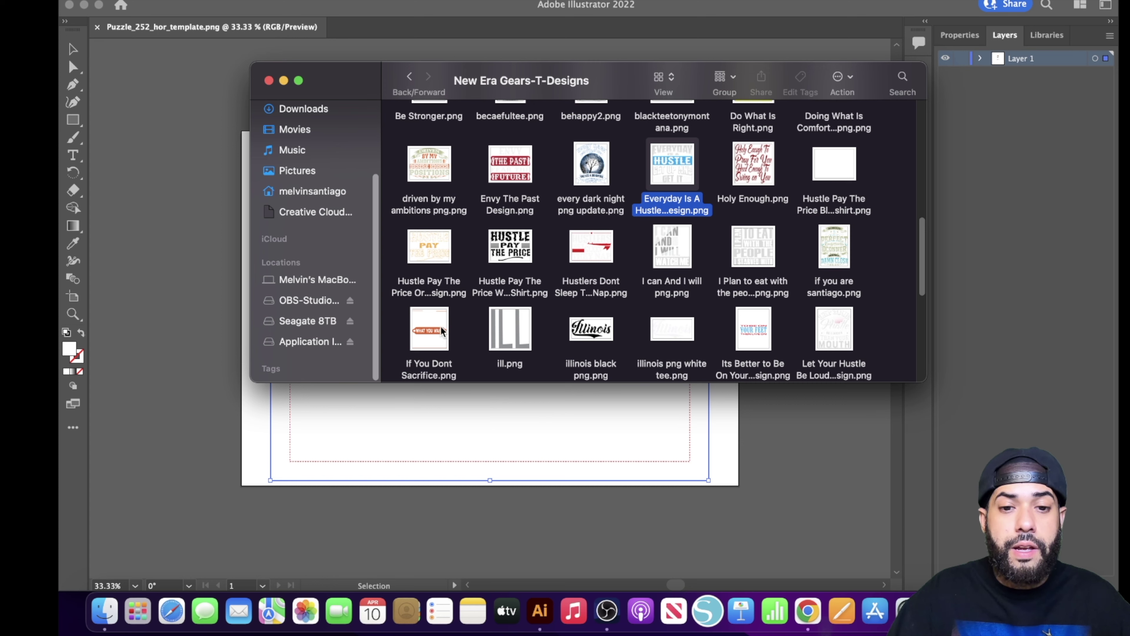
click(390, 454)
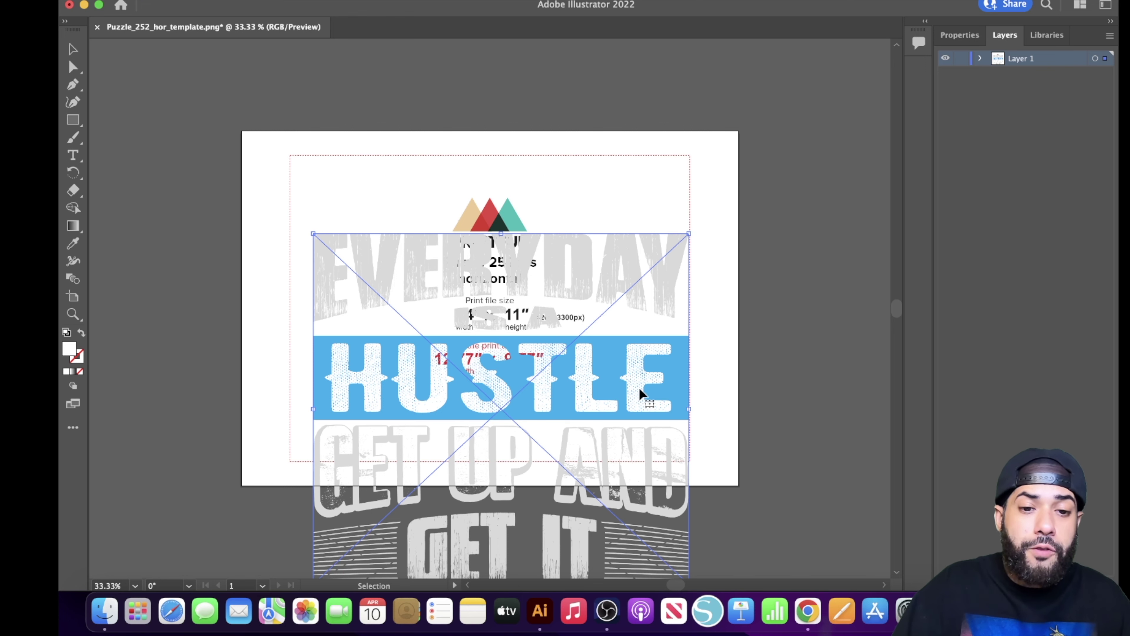
drag(483, 406, 484, 394)
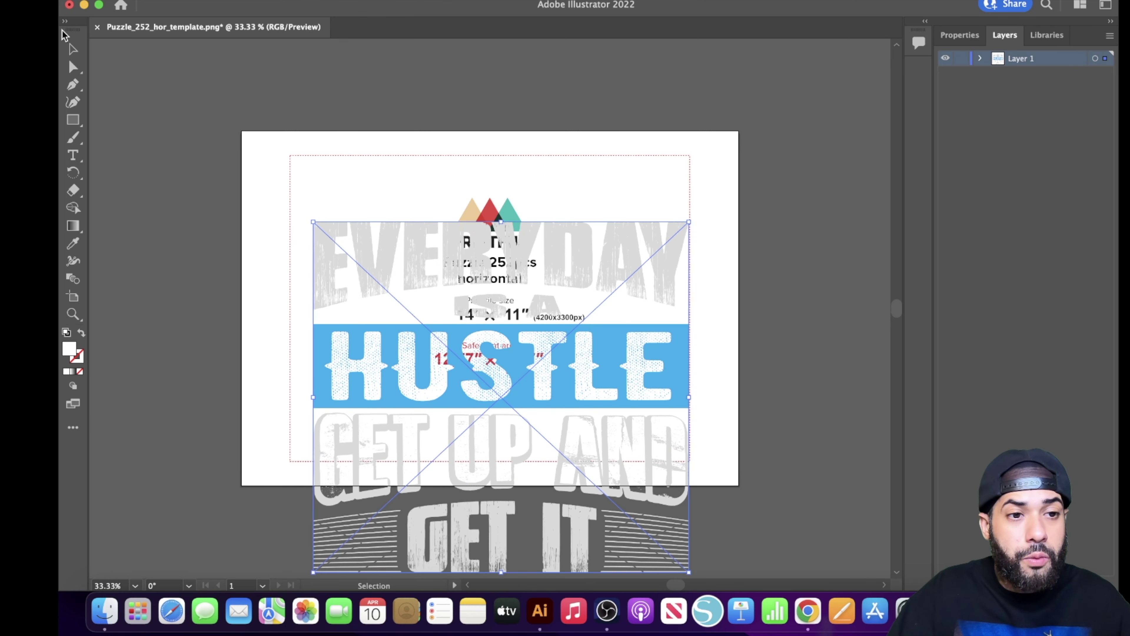
drag(529, 322, 526, 234)
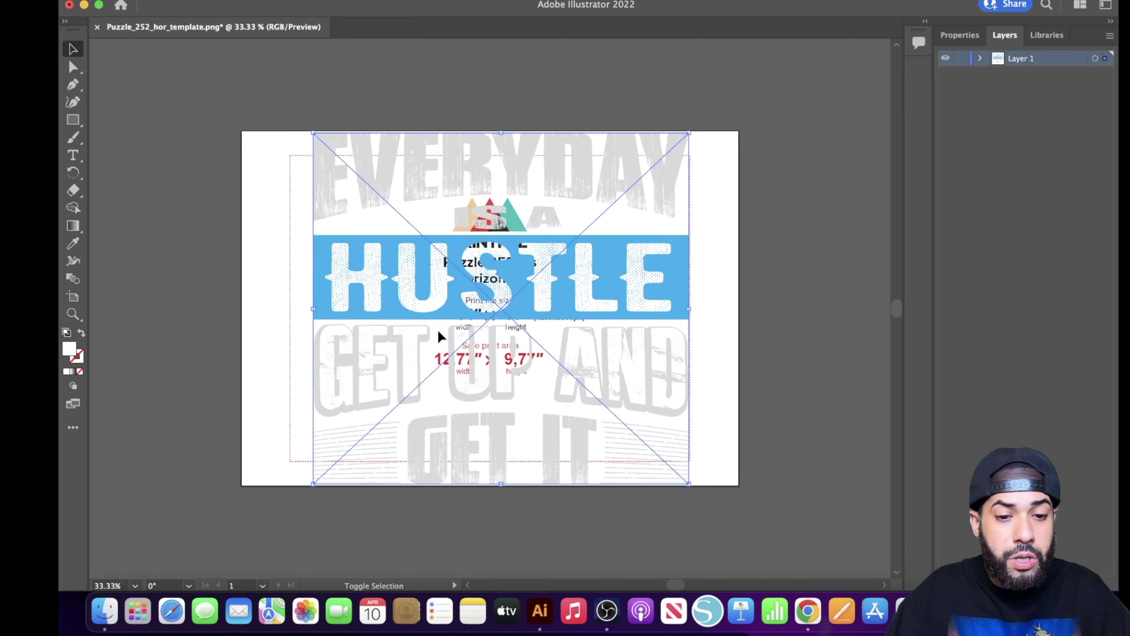
Step: Scale the Hustle design to about 731 by 683 px and position it inside the template's red dotted safe print area
drag(313, 482, 378, 437)
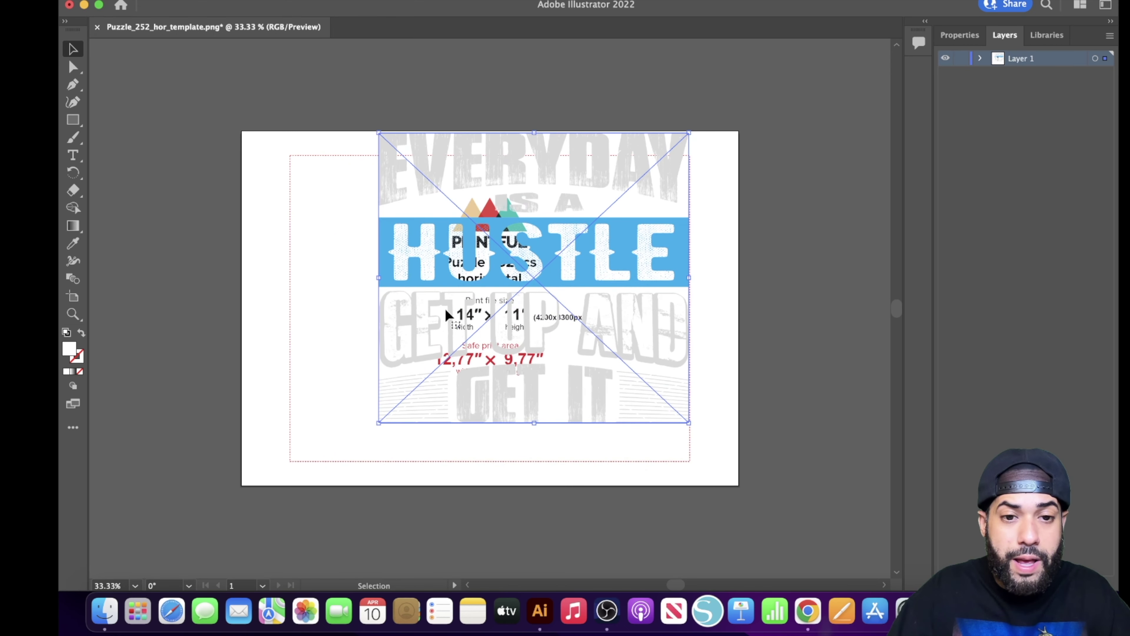
drag(448, 315, 417, 306)
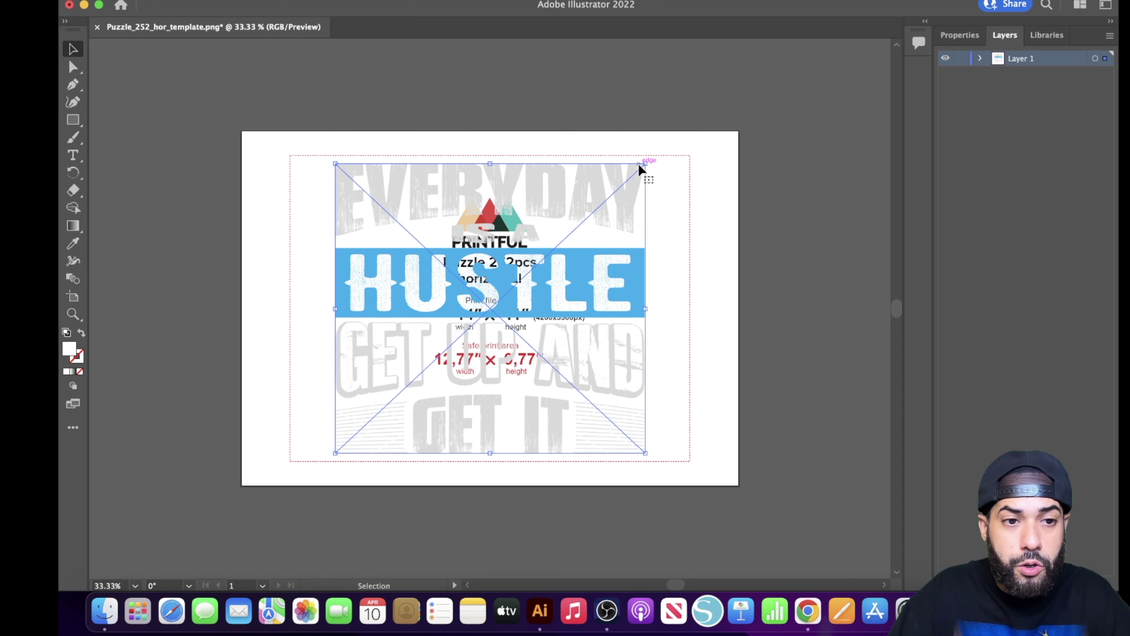
drag(644, 163, 653, 156)
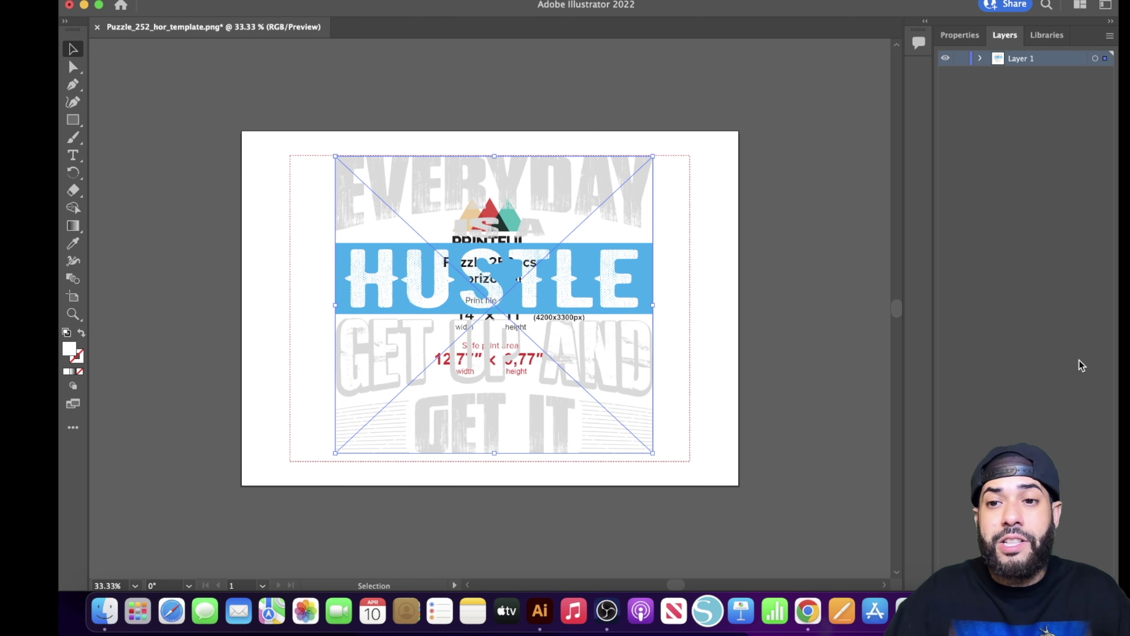
Step: Enlarge the Hustle design to about 747 by 698 px and centre it horizontally on the artboard
click(959, 37)
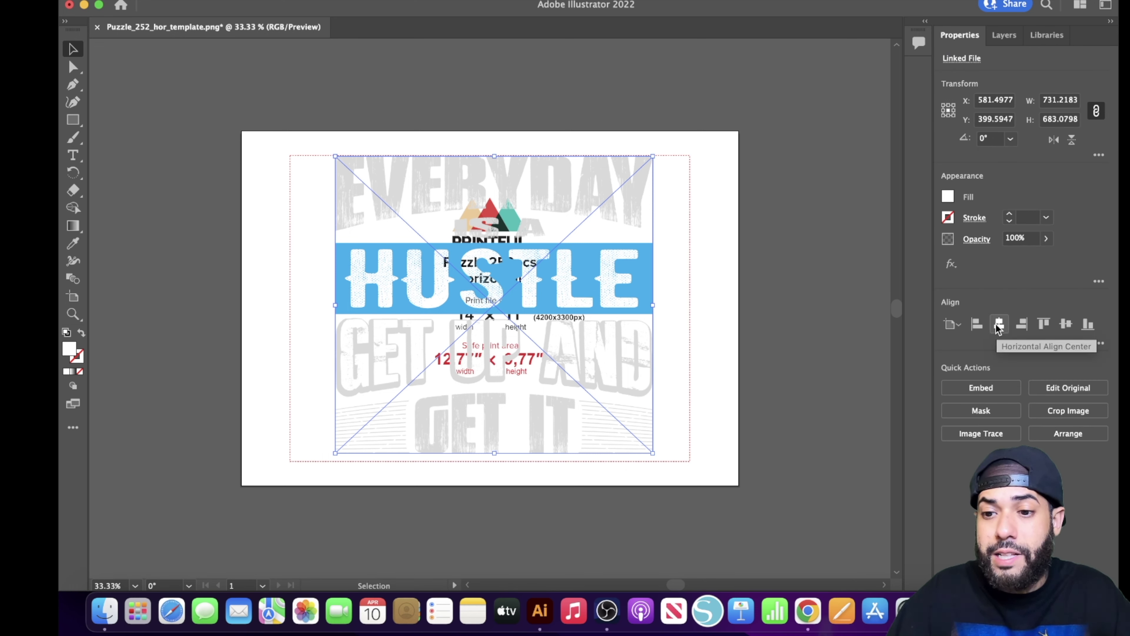
click(996, 328)
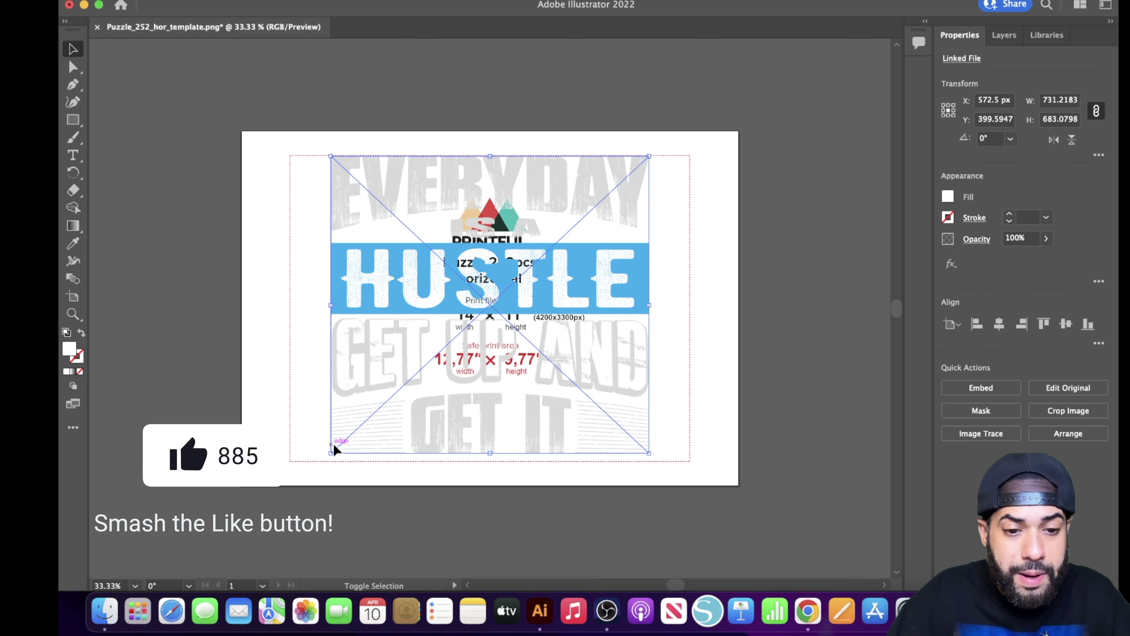
drag(330, 453, 321, 463)
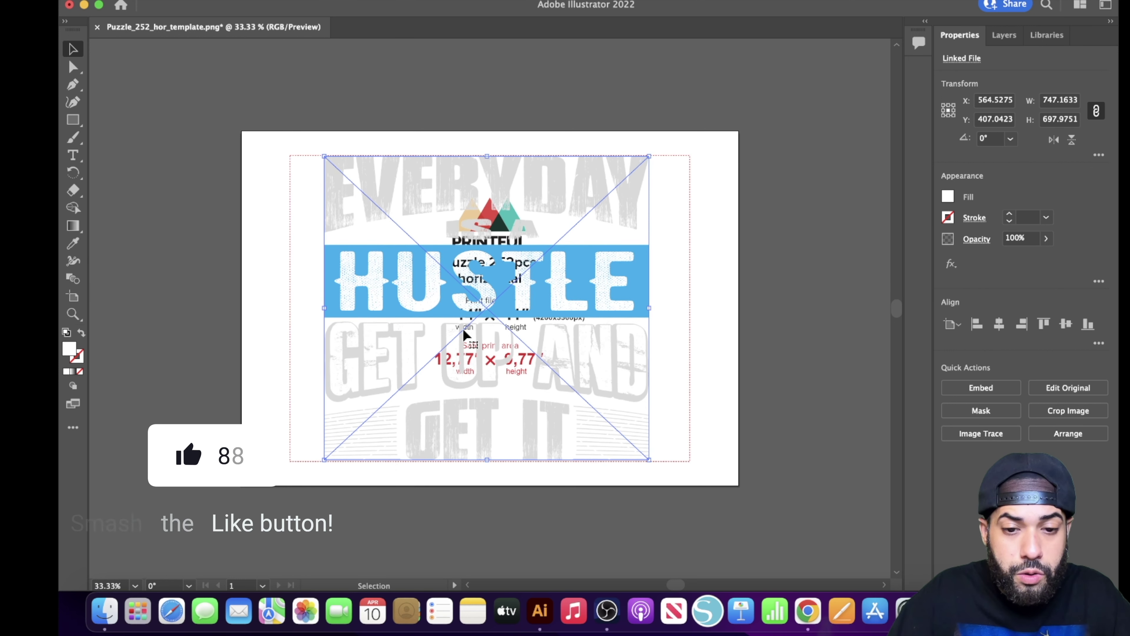
click(999, 323)
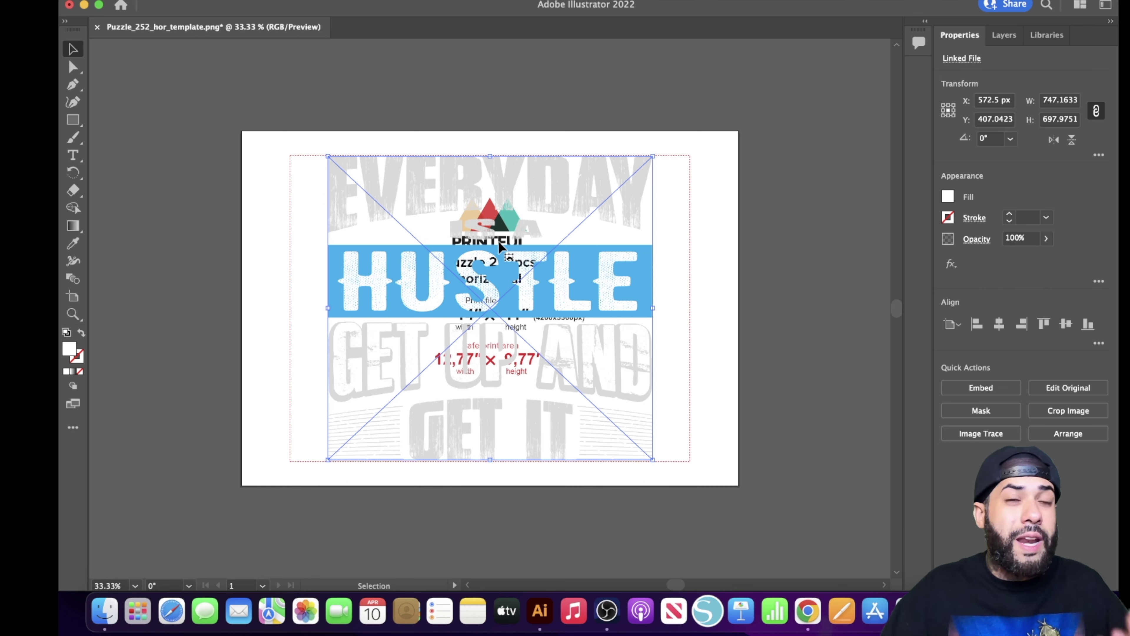
Step: Draw a rectangle over the design and stretch it to 1145 by 816 px so it covers the entire artboard
click(75, 125)
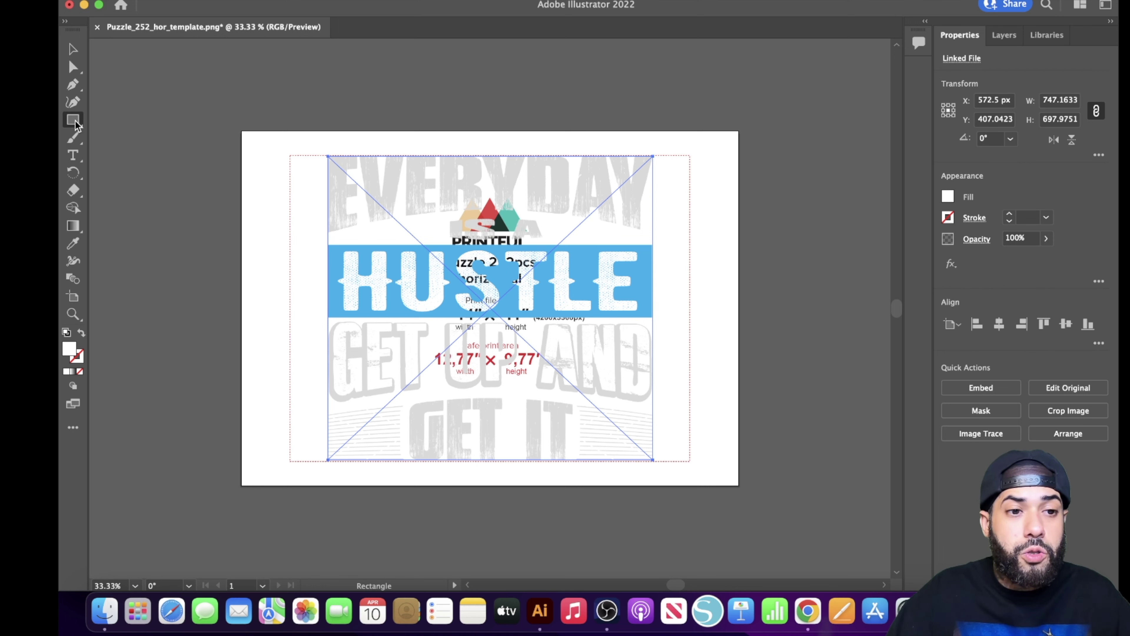
drag(259, 142, 739, 485)
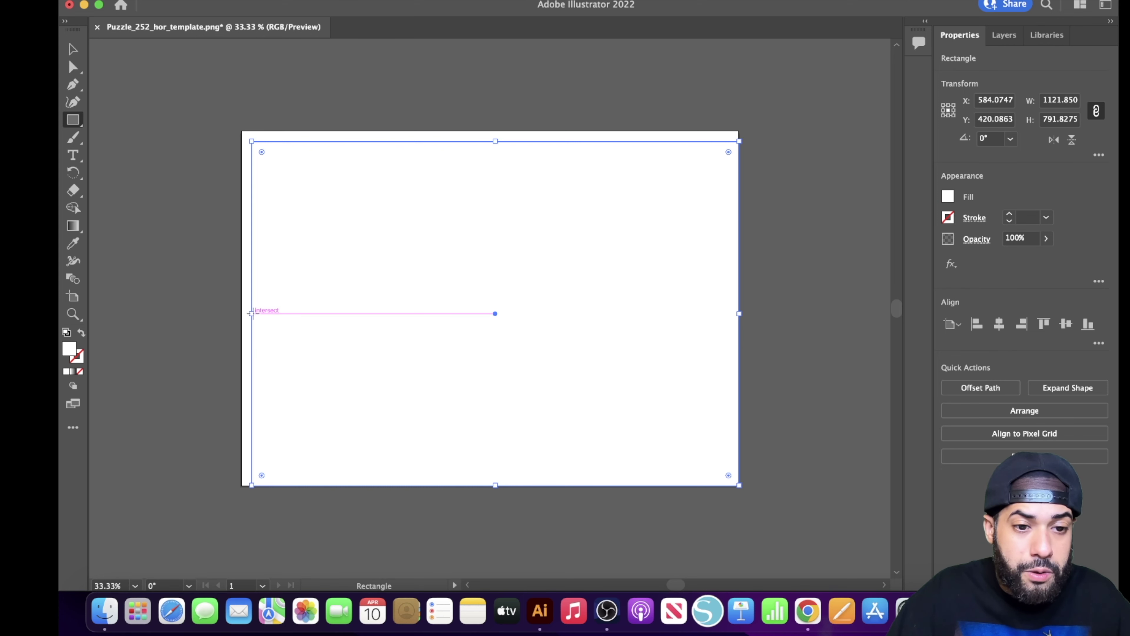
drag(251, 313, 241, 314)
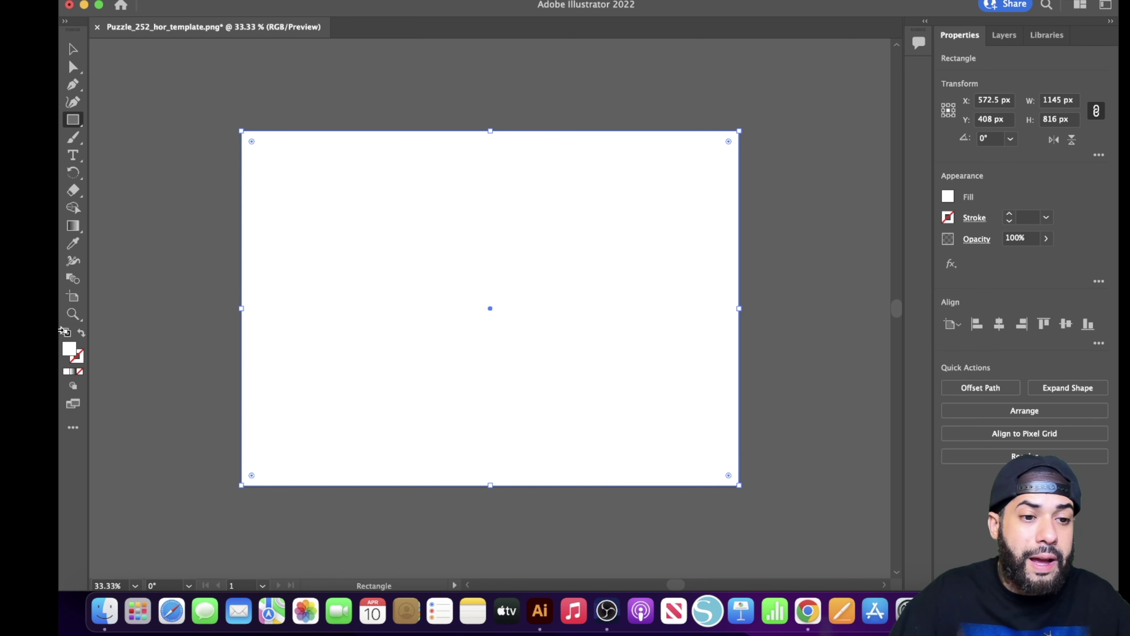
Step: Fill the rectangle covering the artboard with black
double_click(68, 349)
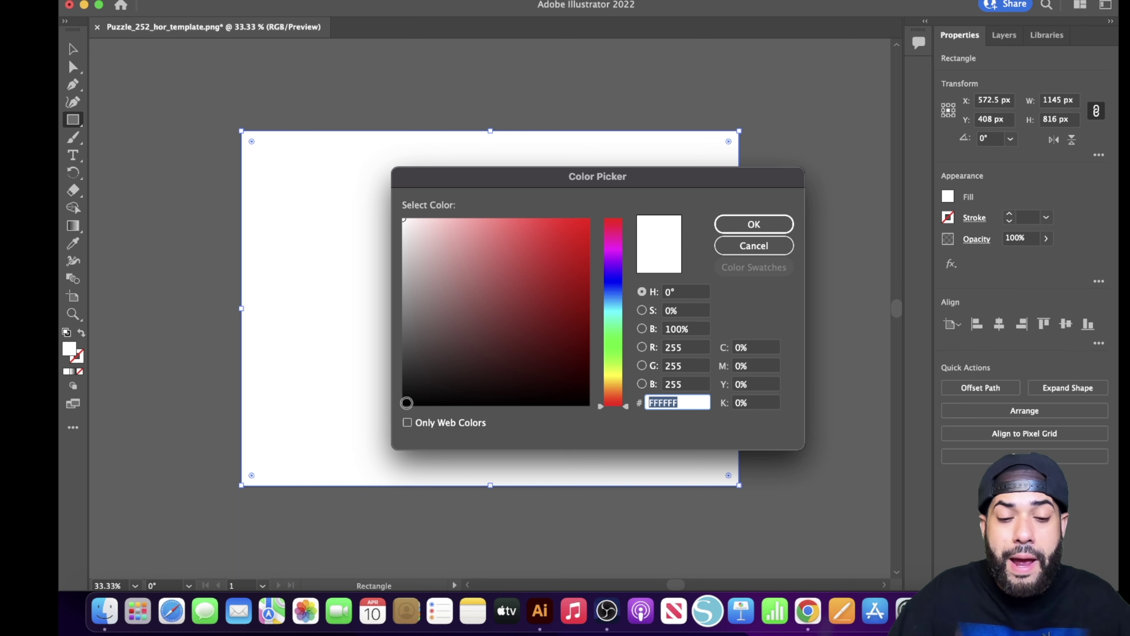
text(020202)
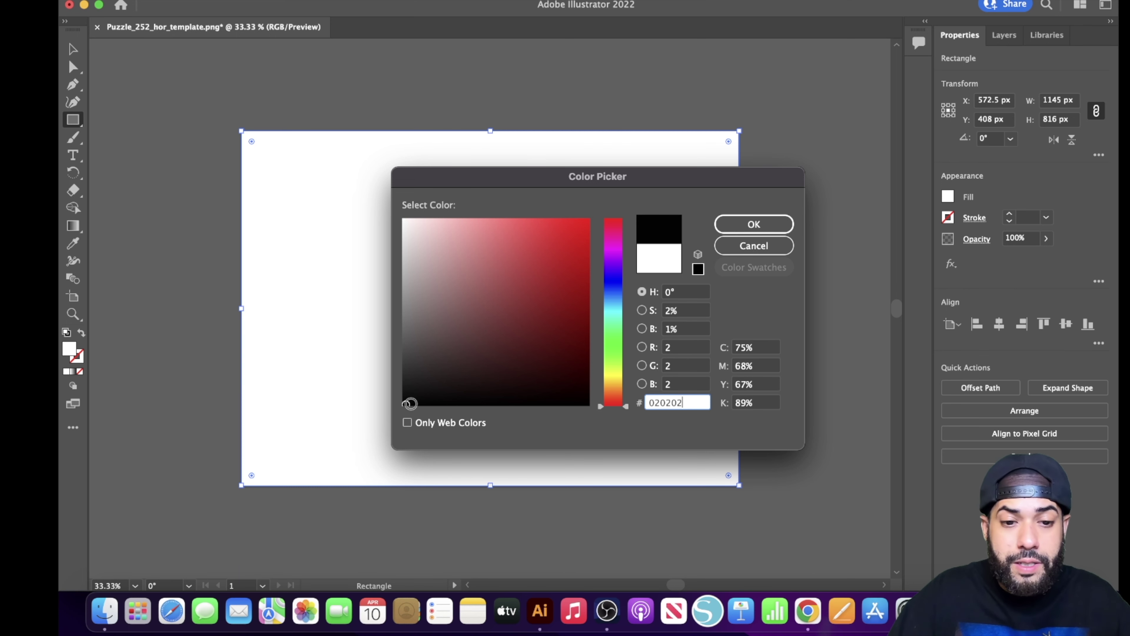
click(404, 405)
click(754, 224)
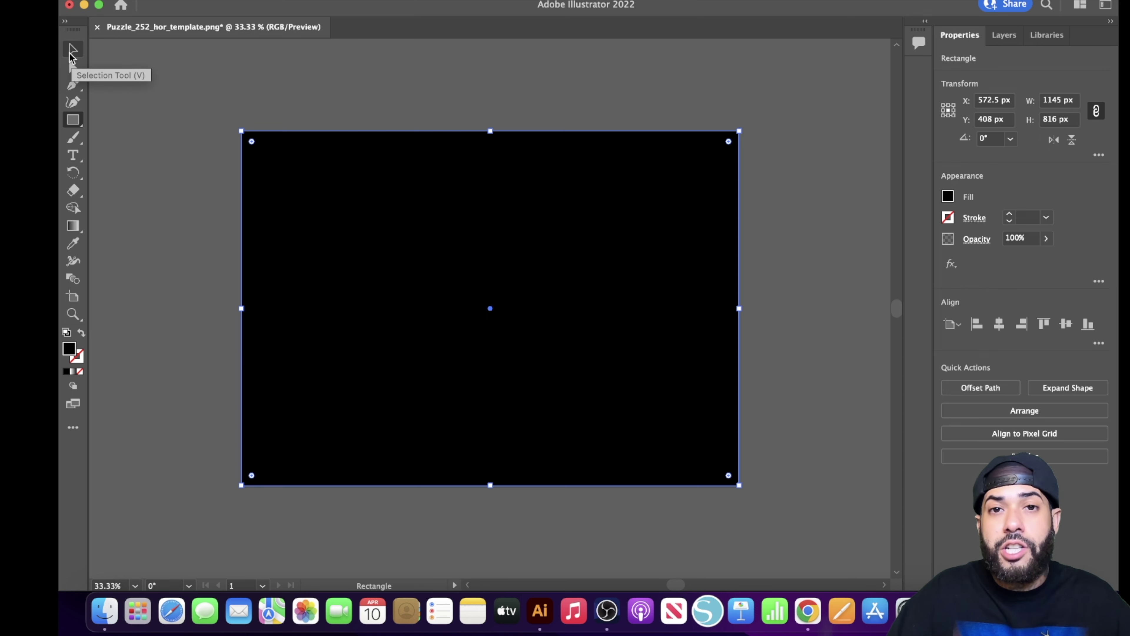
Step: Send the black rectangle to the back and delete the Printful template image, leaving only the Hustle design over it
click(71, 52)
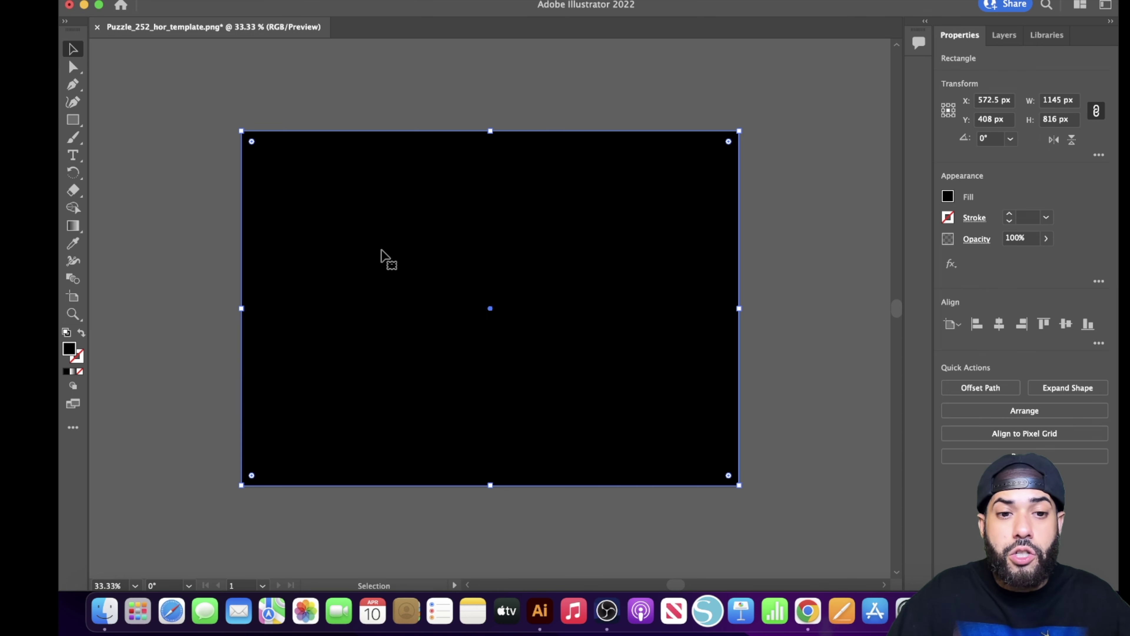
right_click(381, 253)
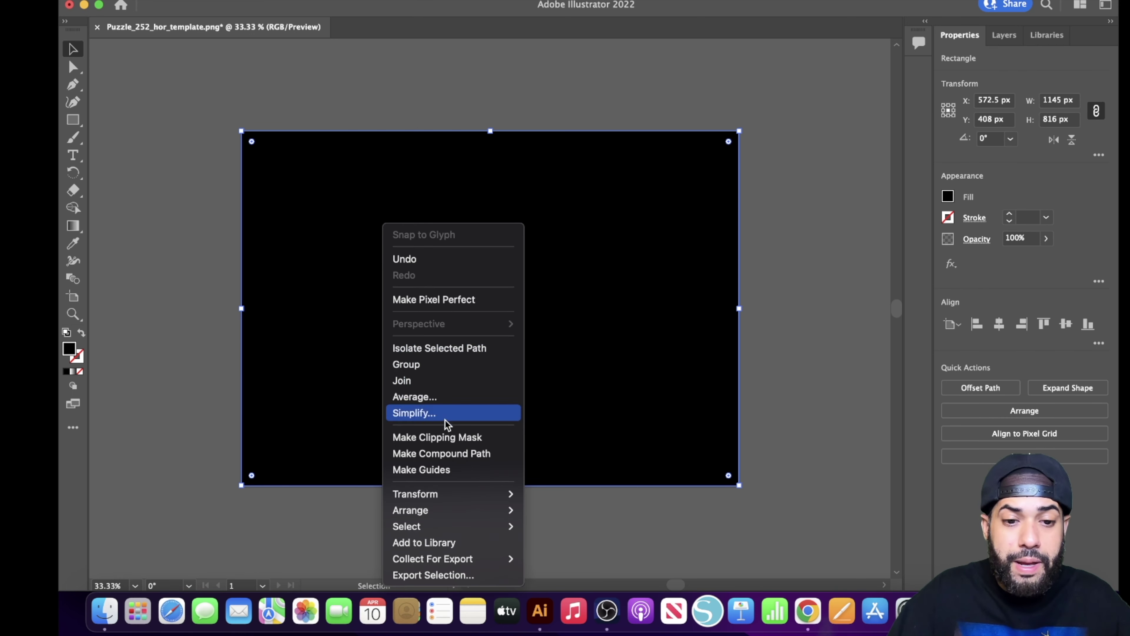
mouse_move(500, 514)
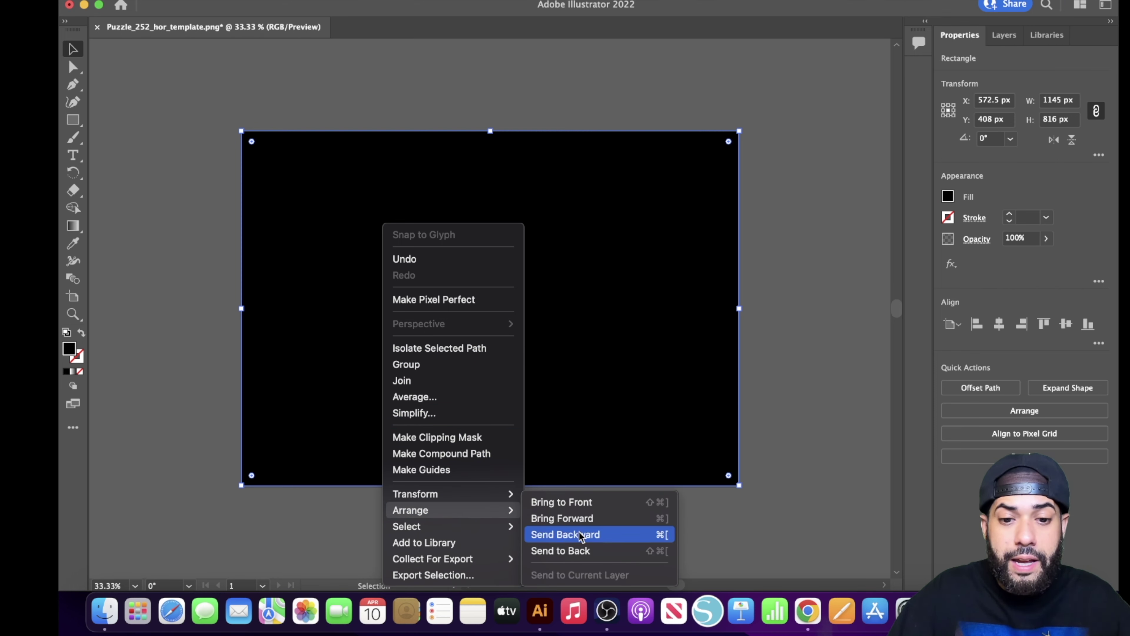
click(574, 551)
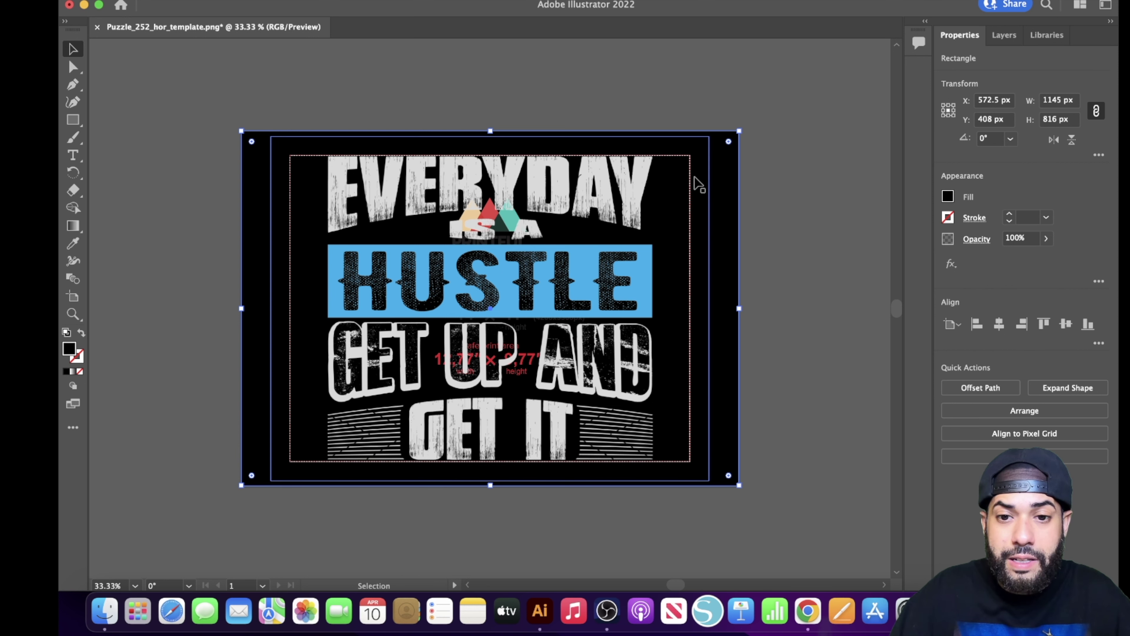
click(700, 184)
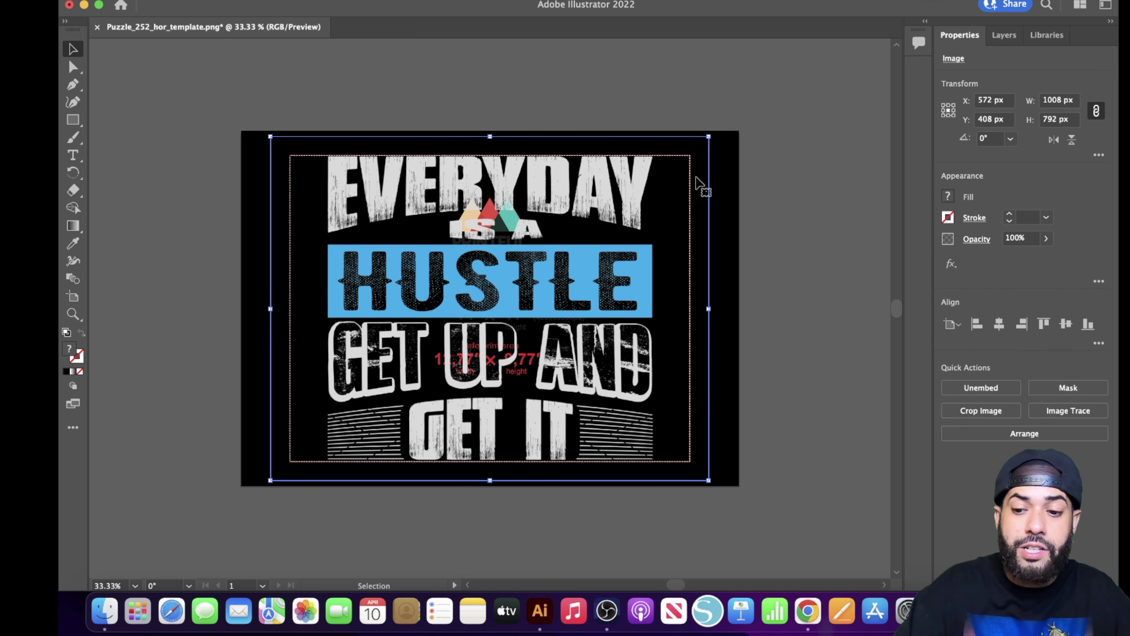
key(Delete)
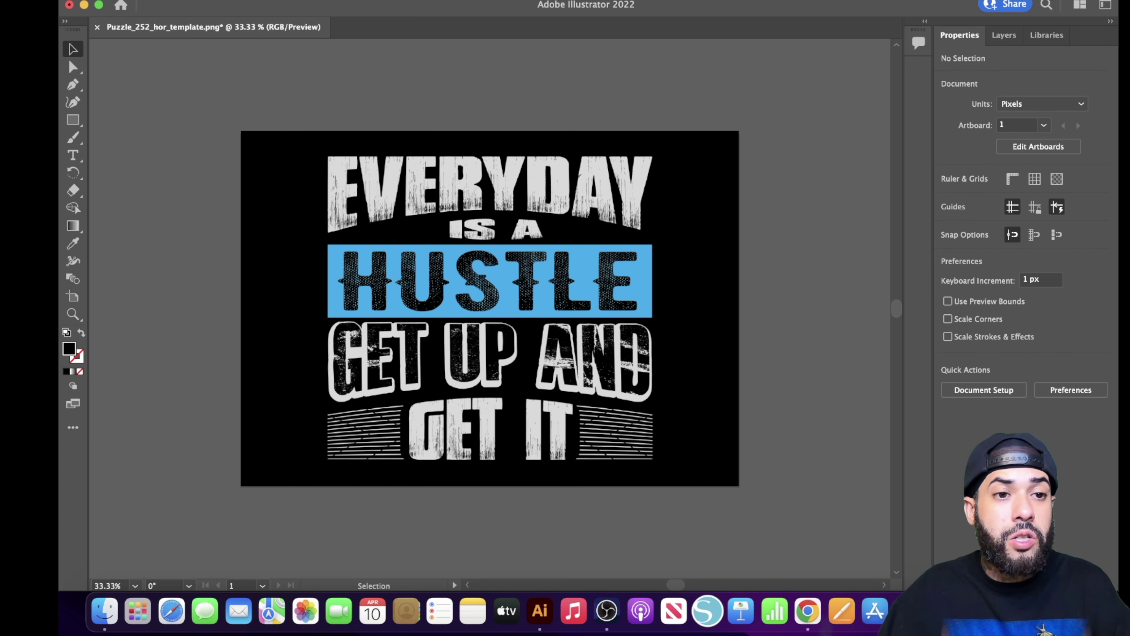
Step: Export the design to the Downloads folder as a PNG named everyday, using artboards and High (300 ppi) resolution
click(165, 0)
mouse_move(247, 279)
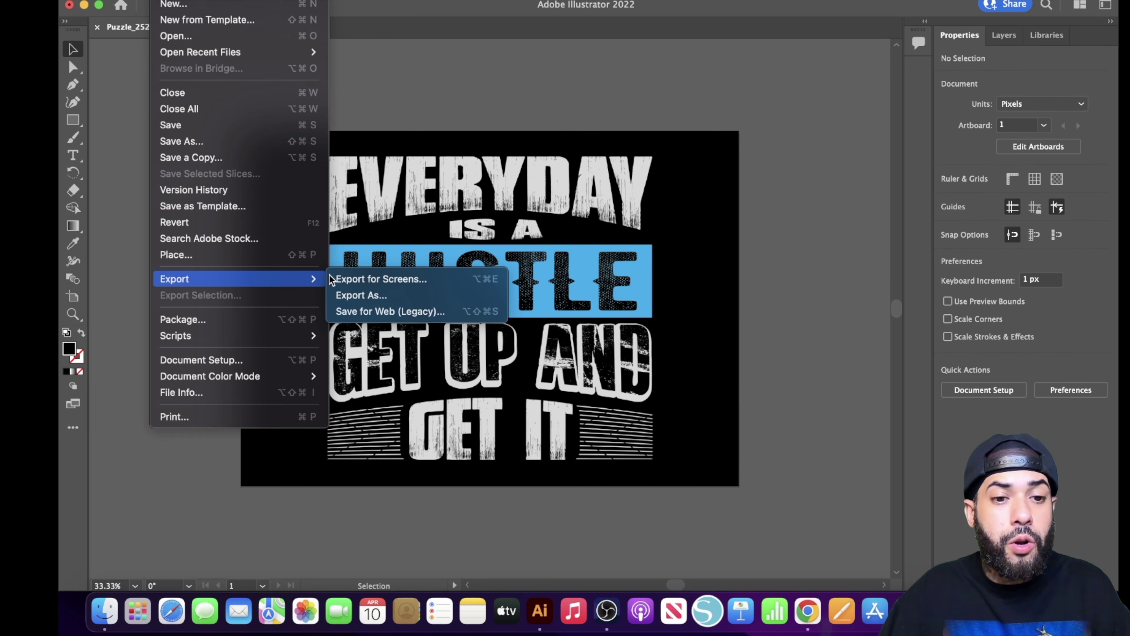
click(360, 295)
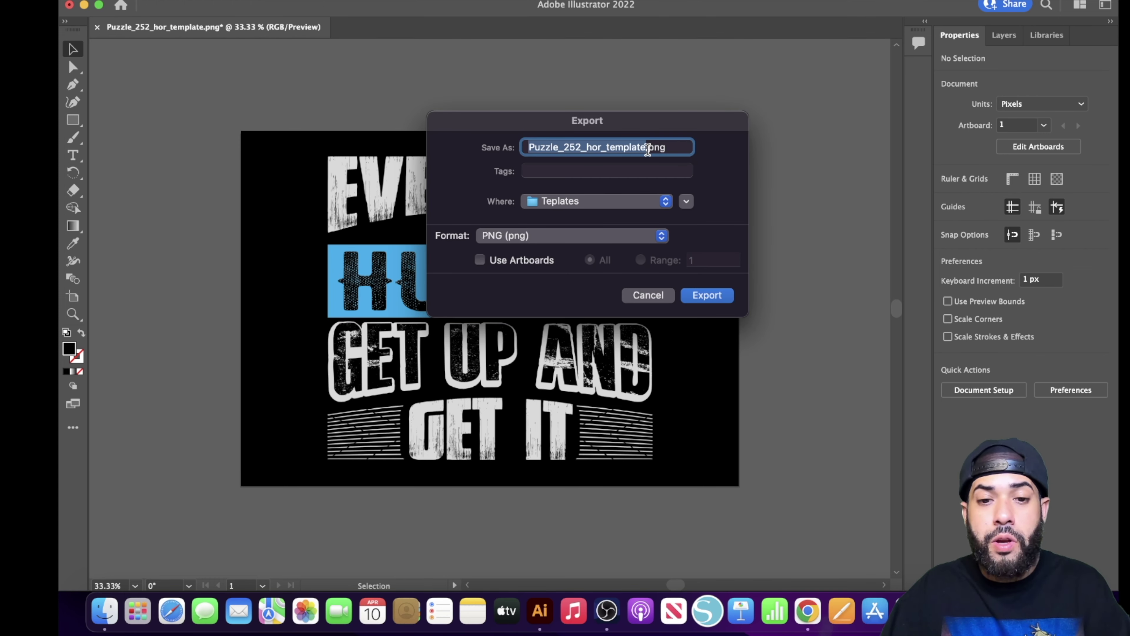
click(666, 204)
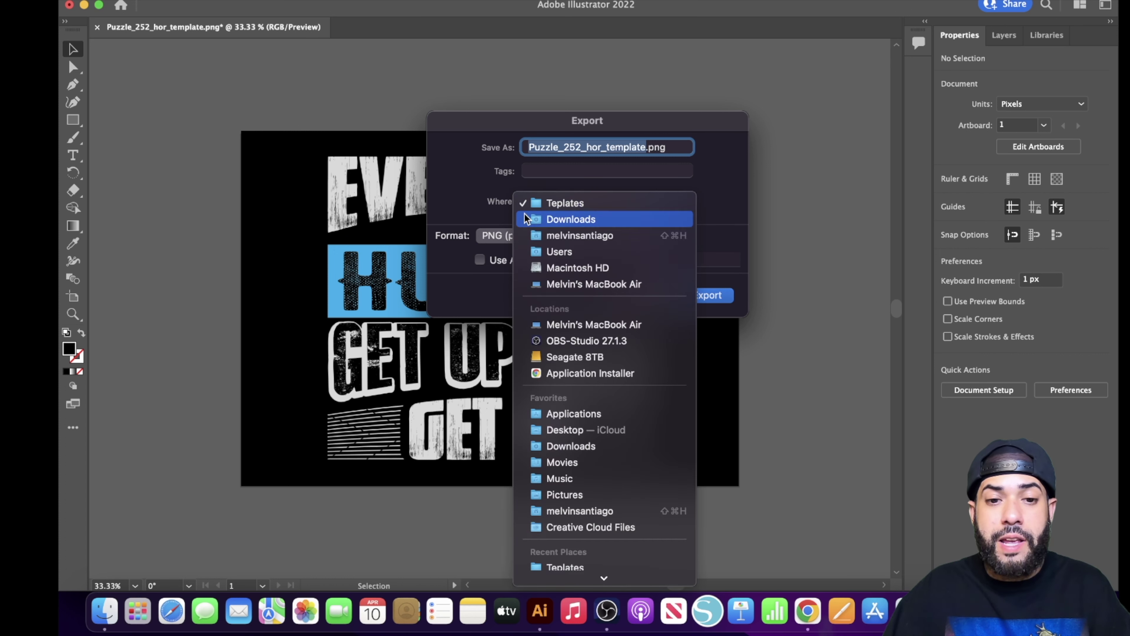
click(583, 220)
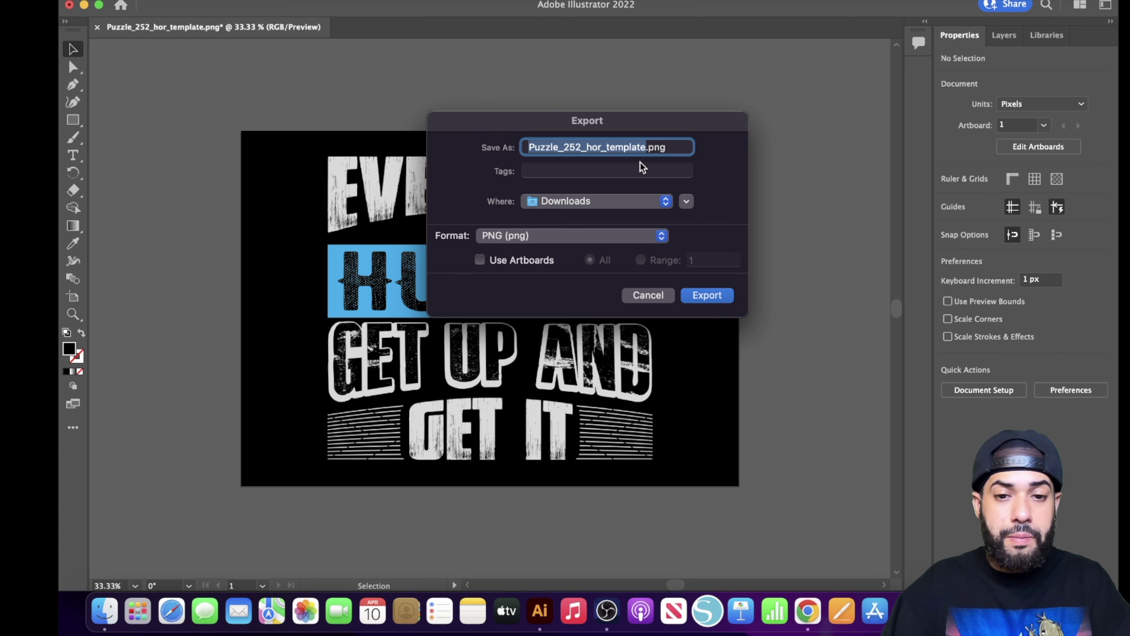
text(everyday)
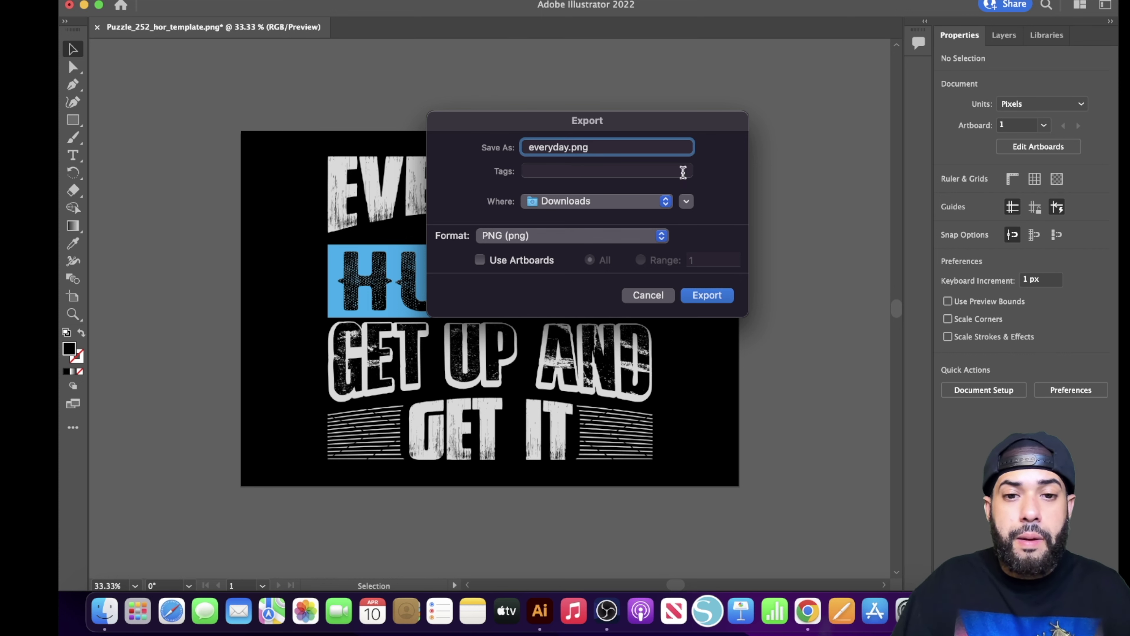
click(479, 259)
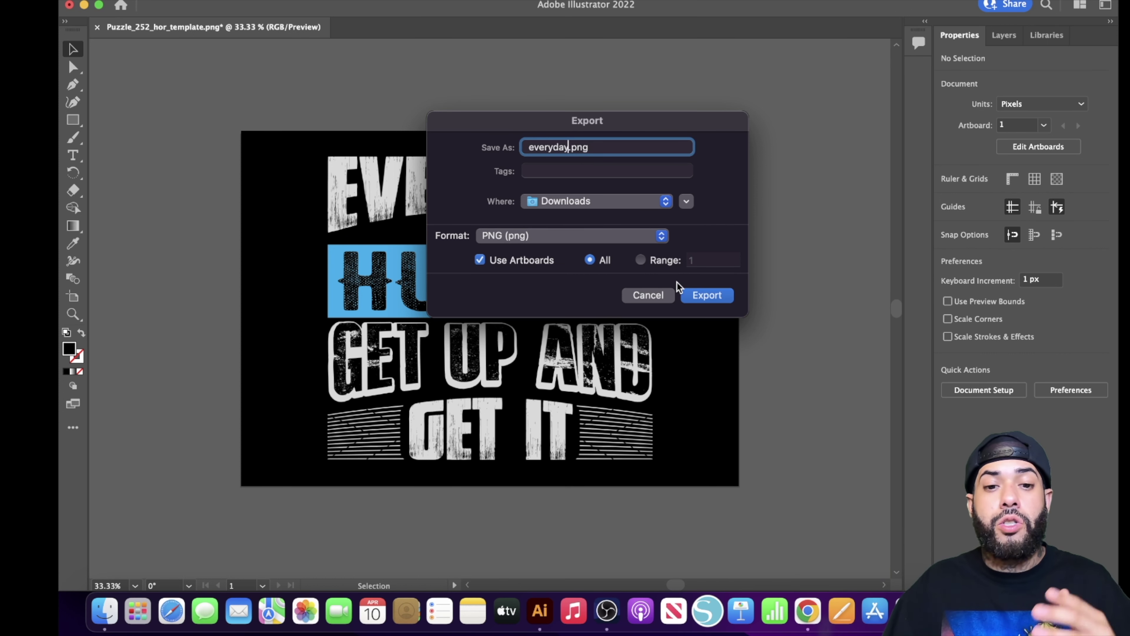
click(720, 297)
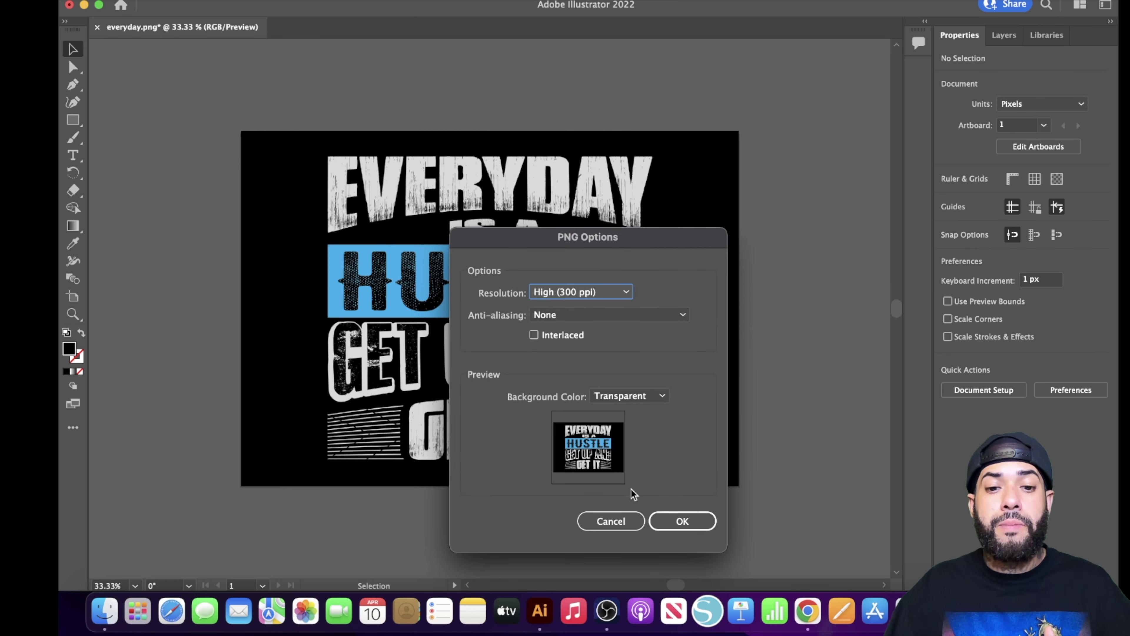
click(702, 522)
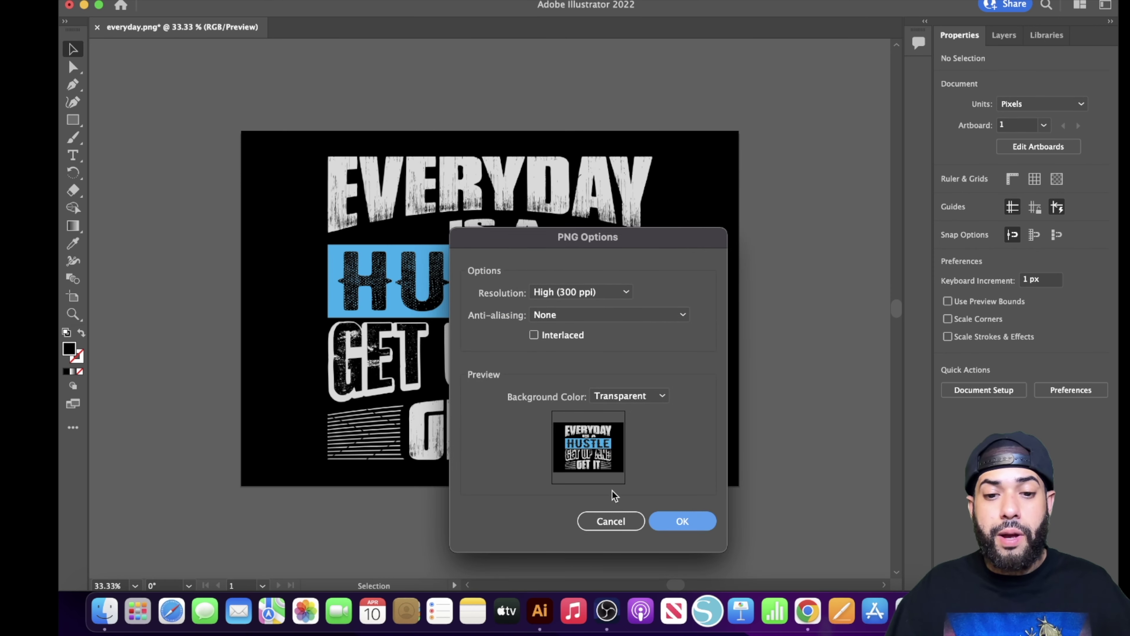
Step: Switch to Printful in Chrome, dismiss the print file template information and deselect the 520 pieces size for the jigsaw puzzle
click(807, 611)
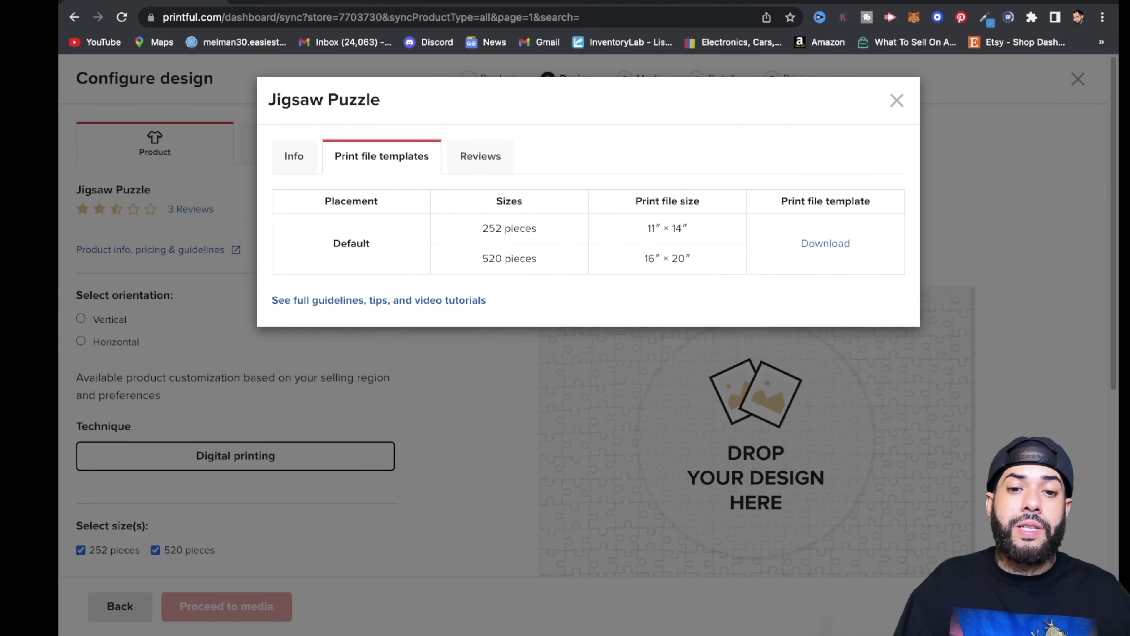
click(897, 101)
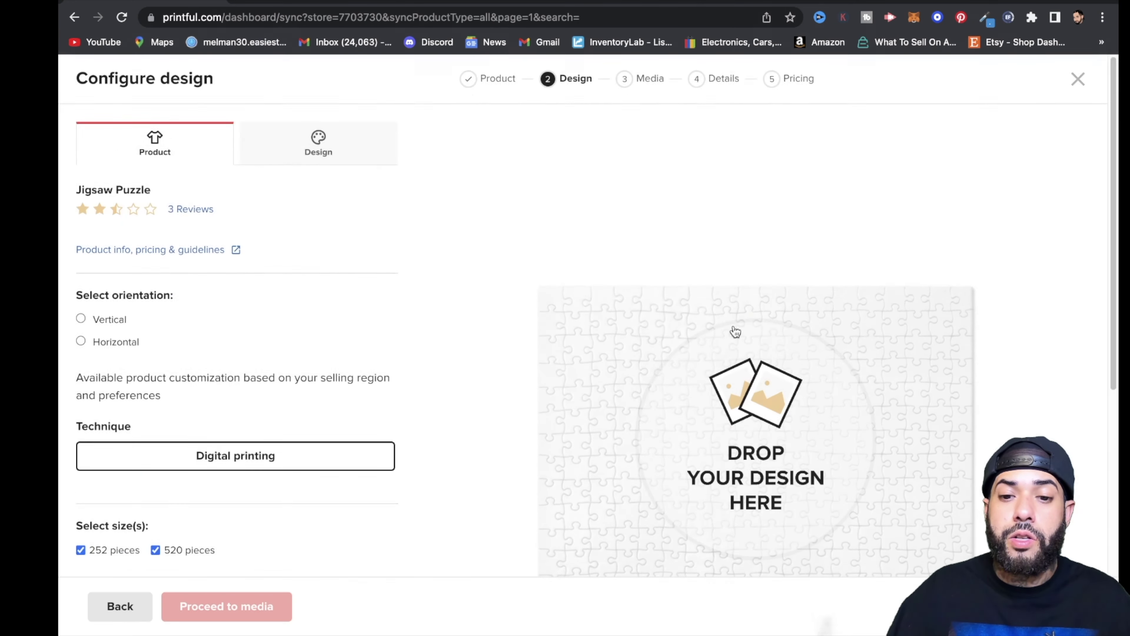
scroll(712, 347, down, 9)
scroll(595, 400, up, 8)
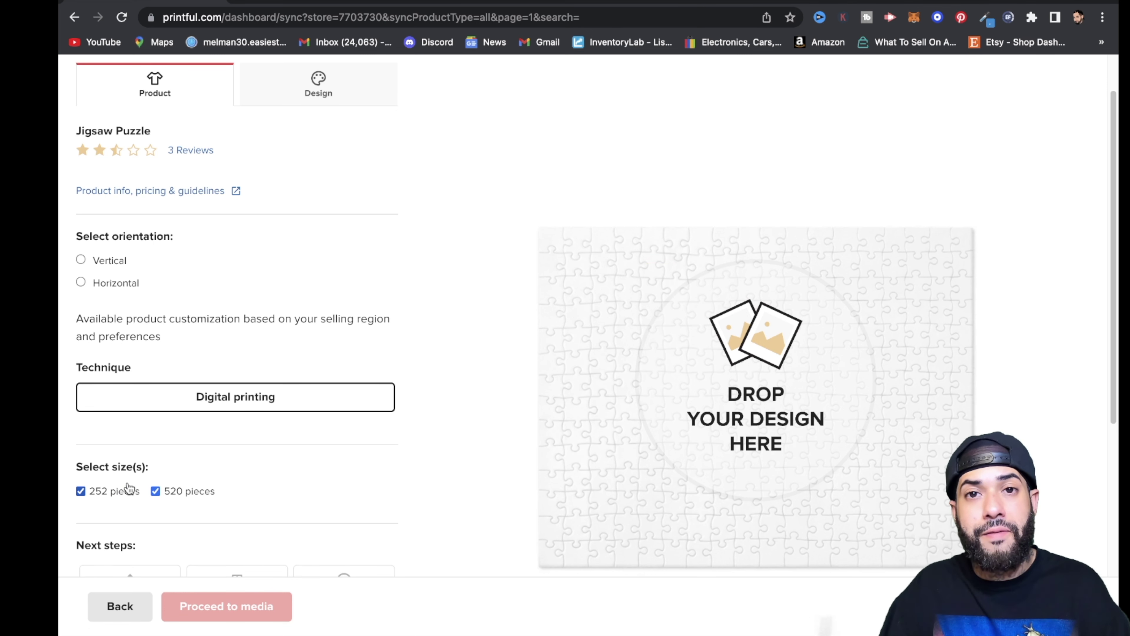
scroll(166, 507, up, 2)
scroll(145, 476, down, 3)
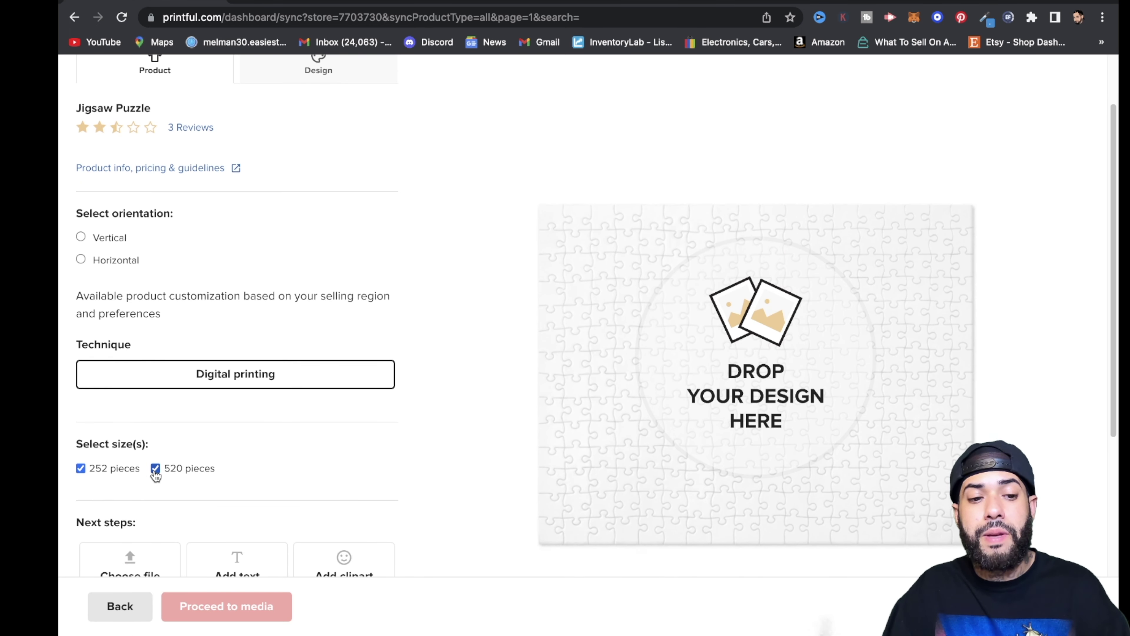
click(156, 469)
scroll(155, 475, up, 2)
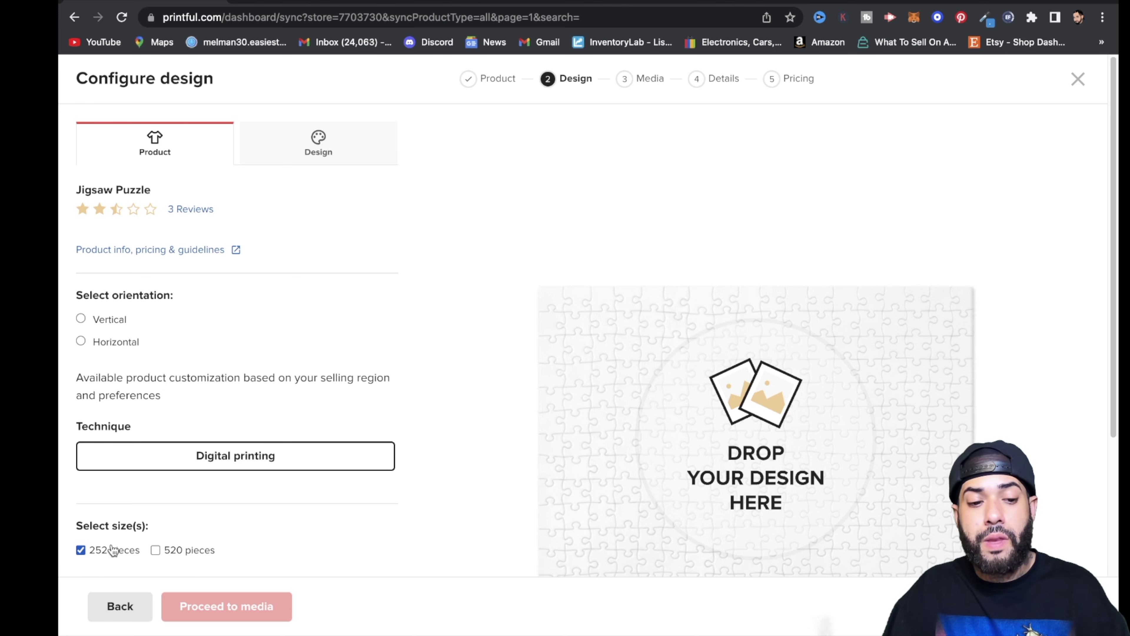
Step: Upload everyday-01.png from Downloads to the store's file library and apply it to the jigsaw puzzle
scroll(401, 461, down, 7)
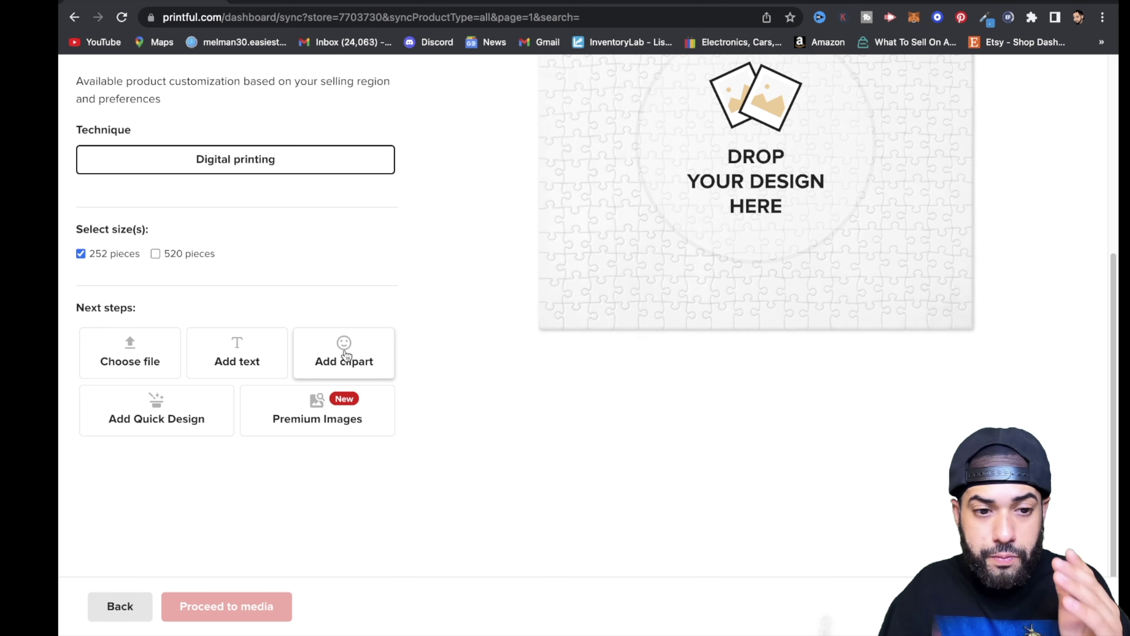
scroll(653, 350, up, 3)
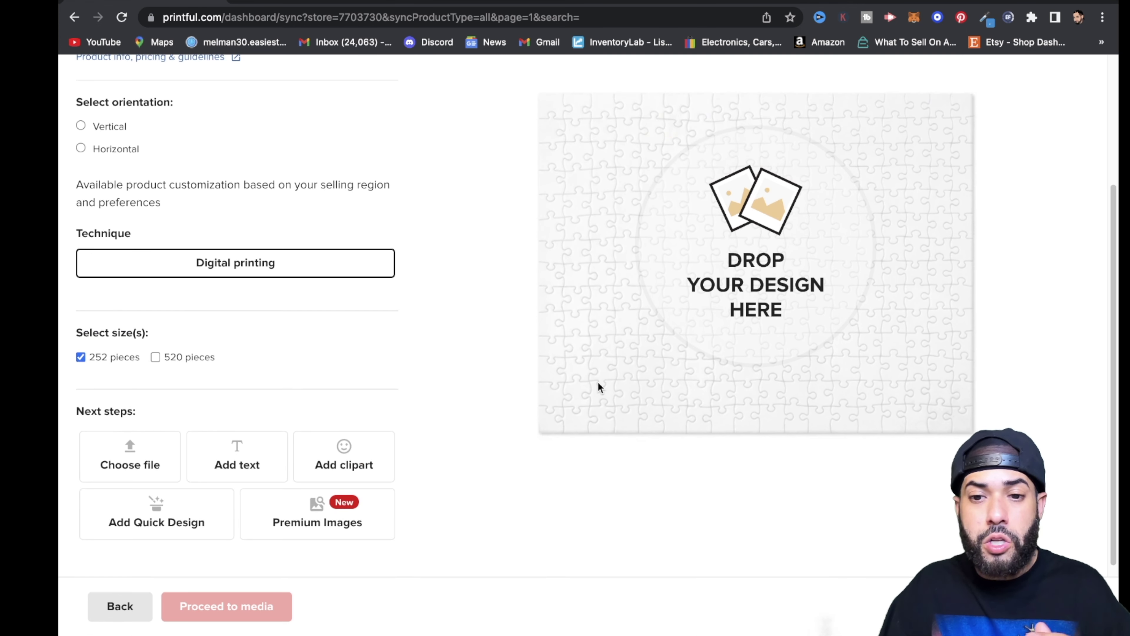
click(640, 319)
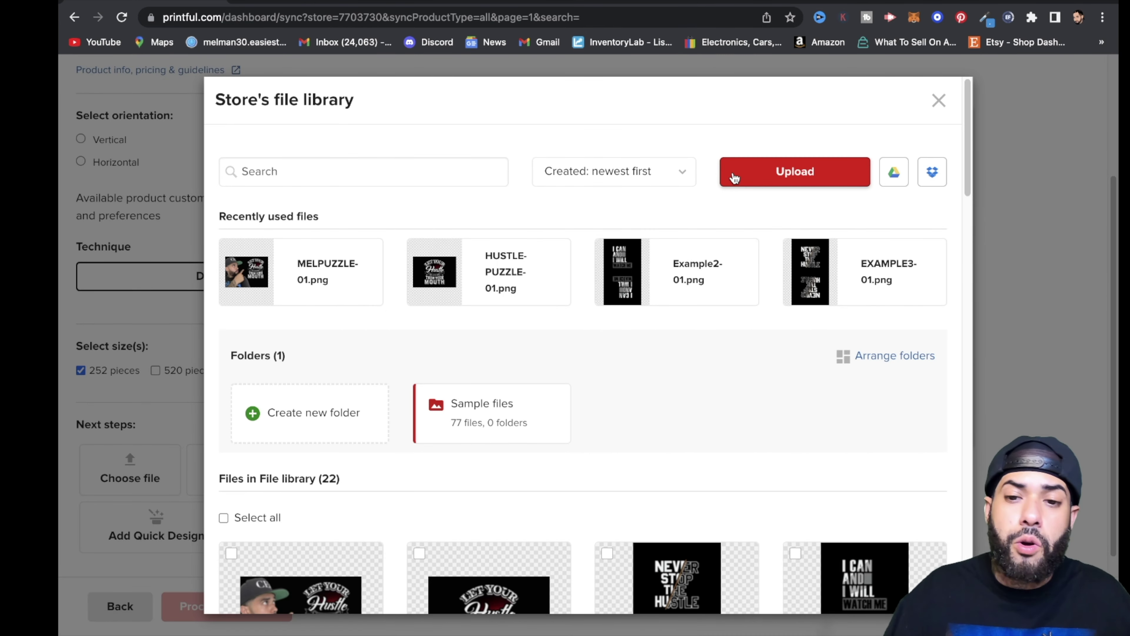
click(732, 180)
click(351, 160)
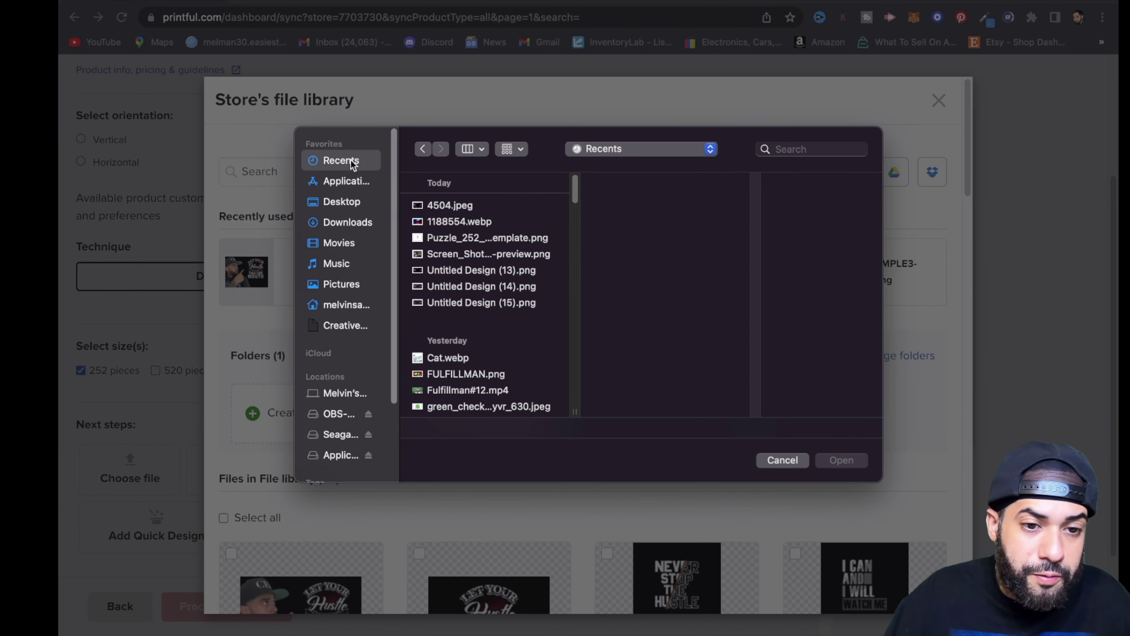
click(466, 237)
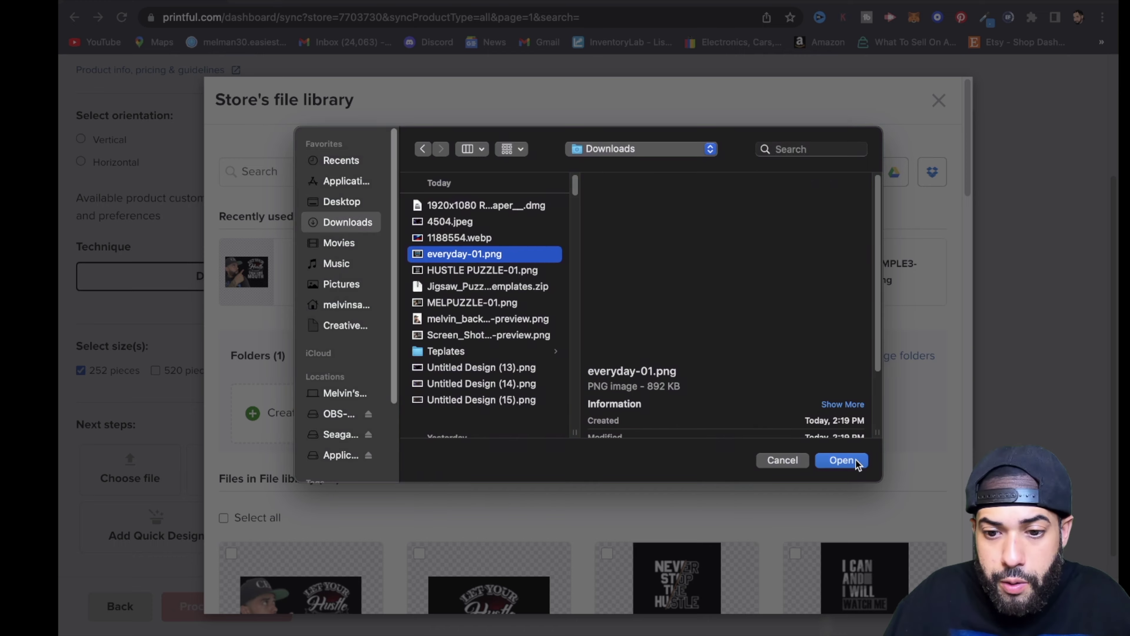
click(857, 460)
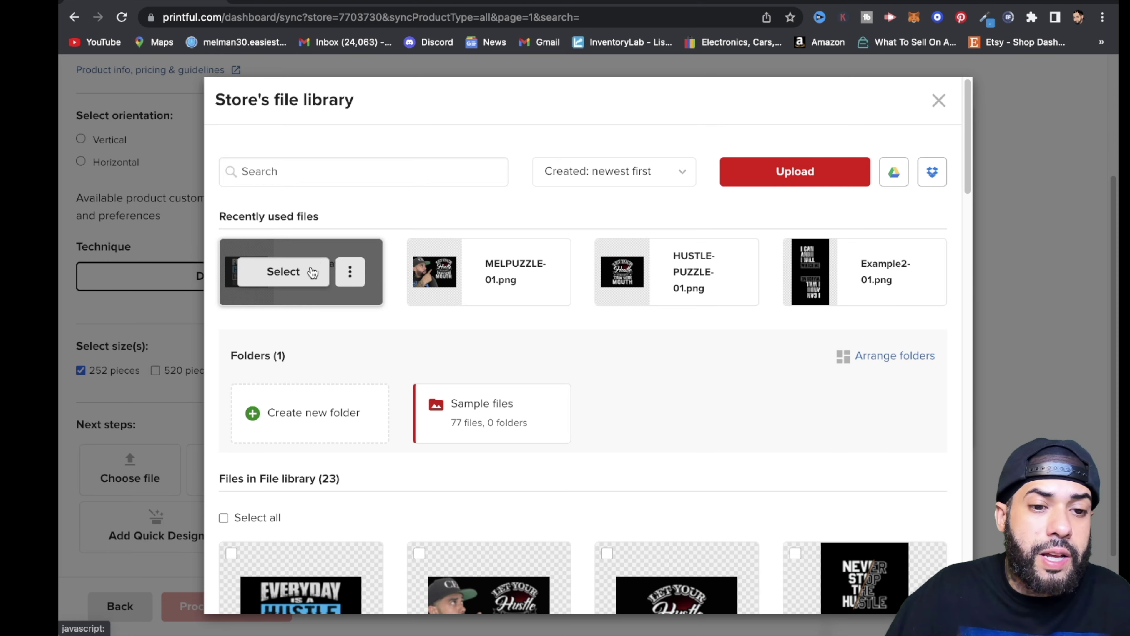
click(313, 273)
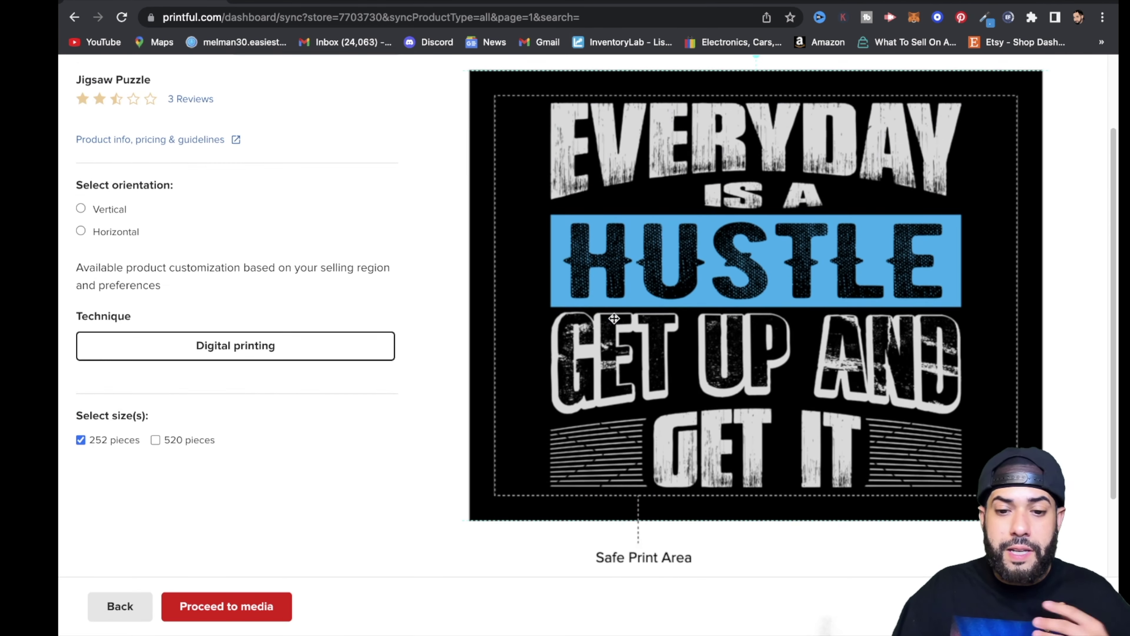
Step: Examine the jigsaw puzzle's mockups, both the flat product image and the one with hands on a wooden floor
scroll(614, 318, up, 3)
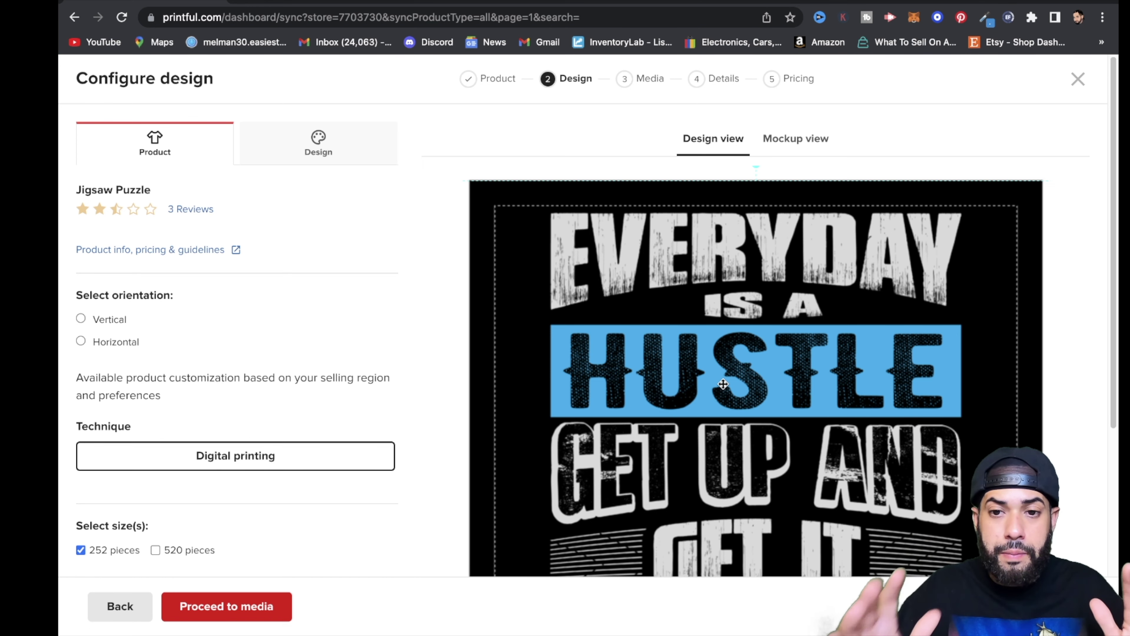
click(807, 150)
scroll(665, 313, down, 3)
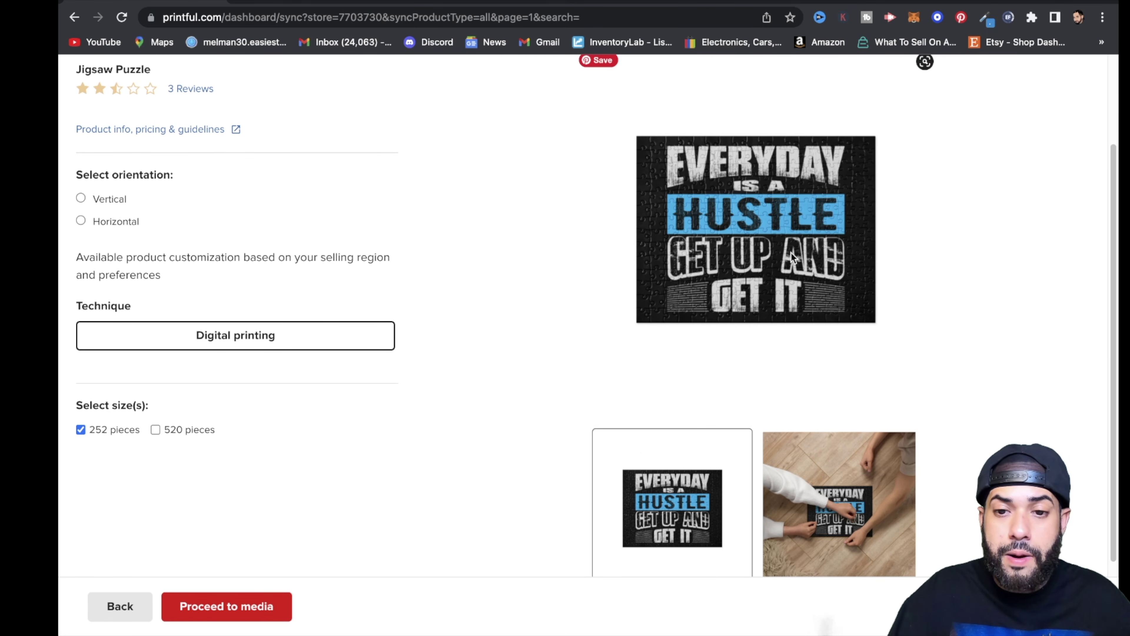
scroll(712, 263, up, 1)
key(super+plus)
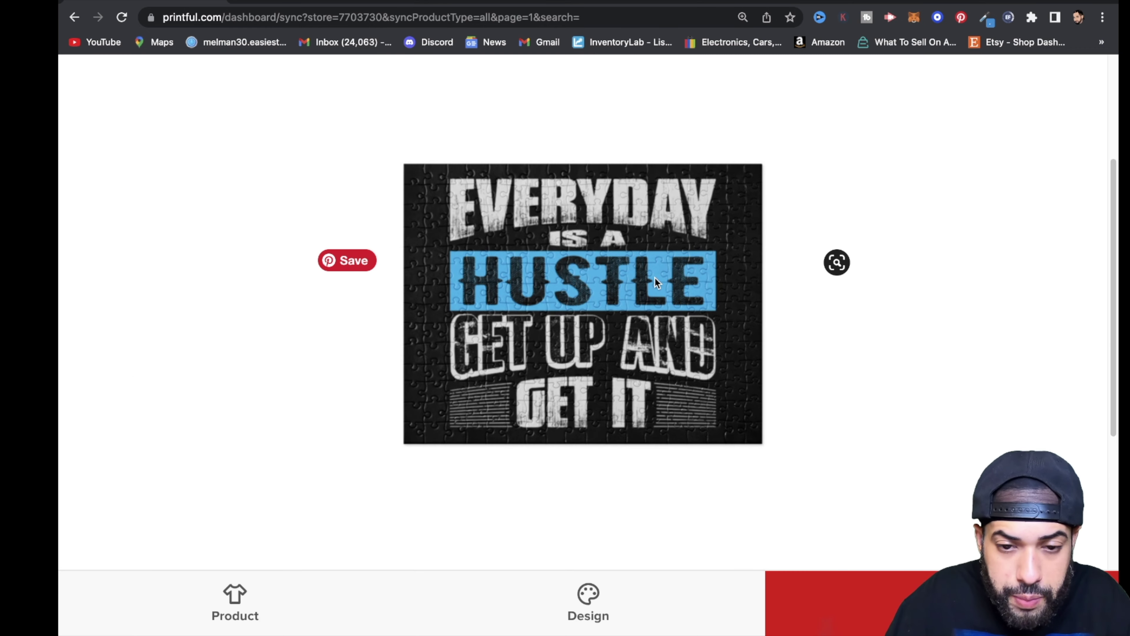
scroll(643, 283, down, 5)
click(688, 313)
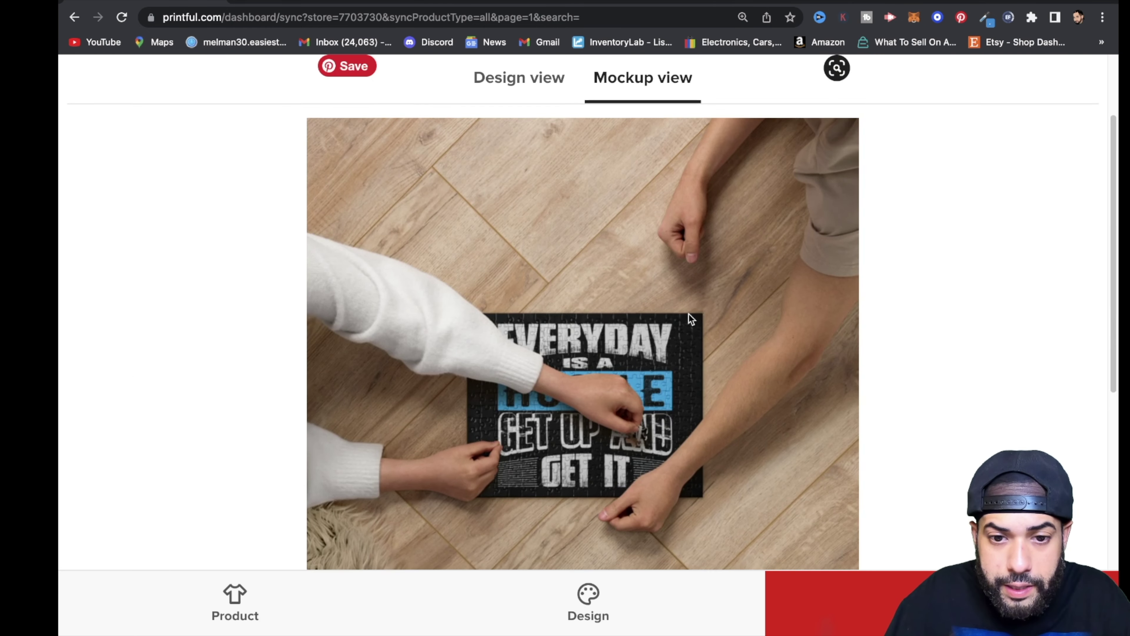
scroll(676, 329, down, 2)
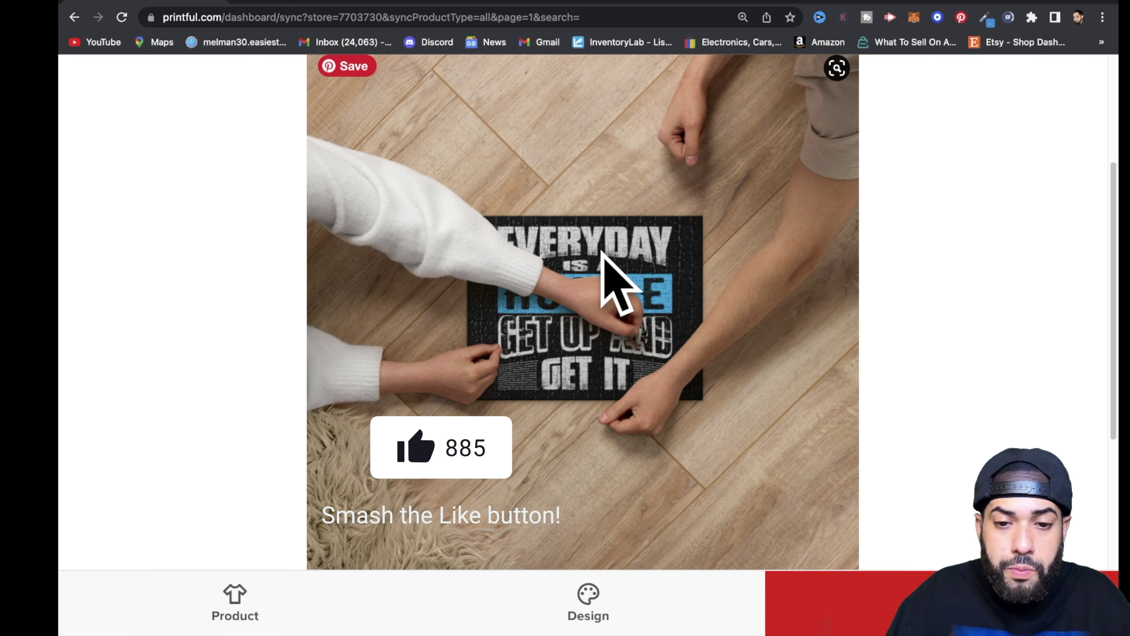
key(super+0)
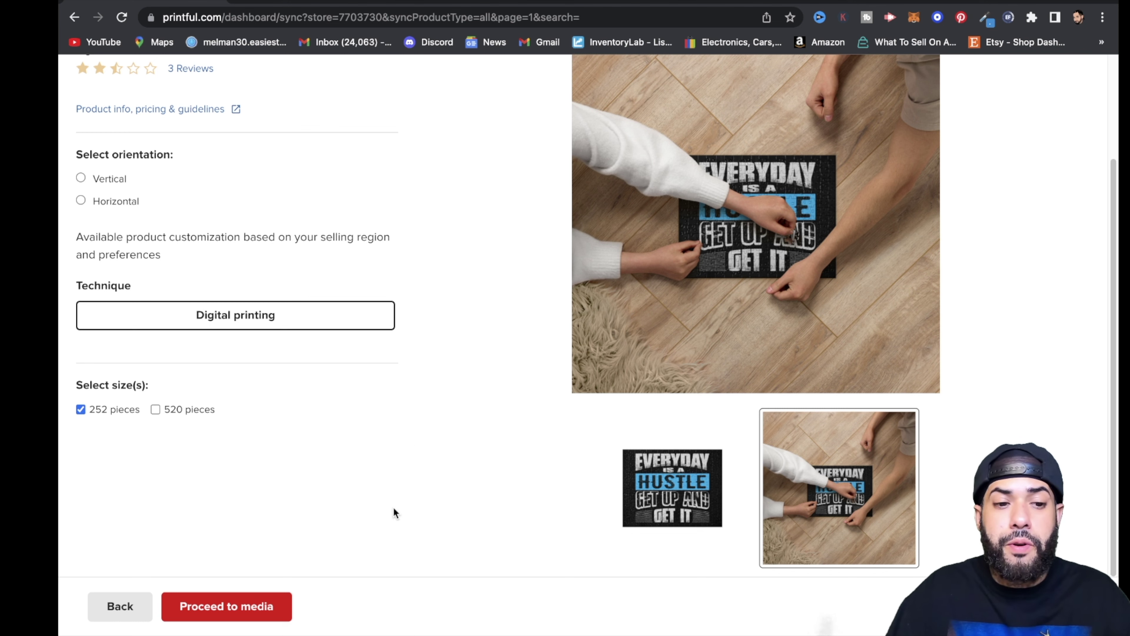
Step: Continue to the media stage, choose the Lifestyle 3 mockups for the 252-piece puzzle, and proceed to the product details
scroll(358, 455, up, 1)
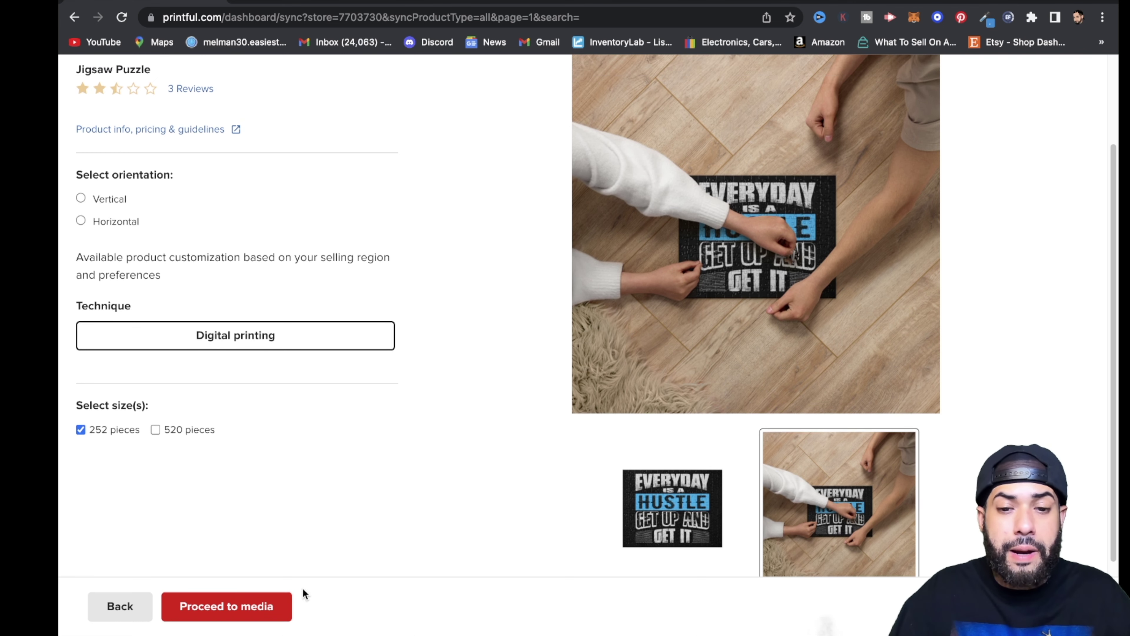
click(262, 622)
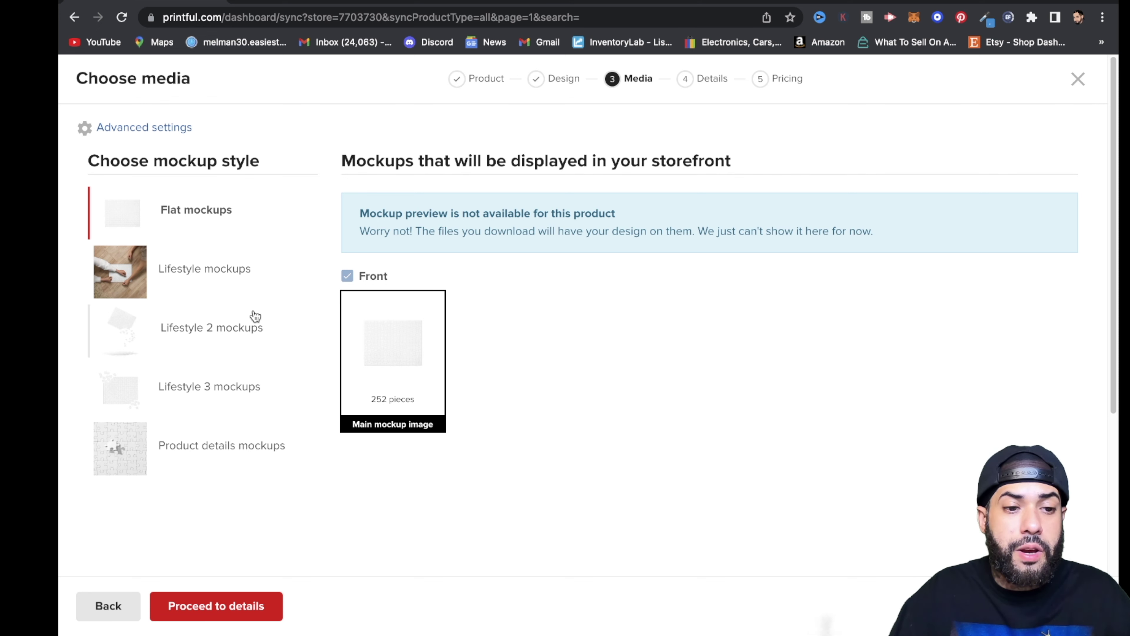
click(98, 379)
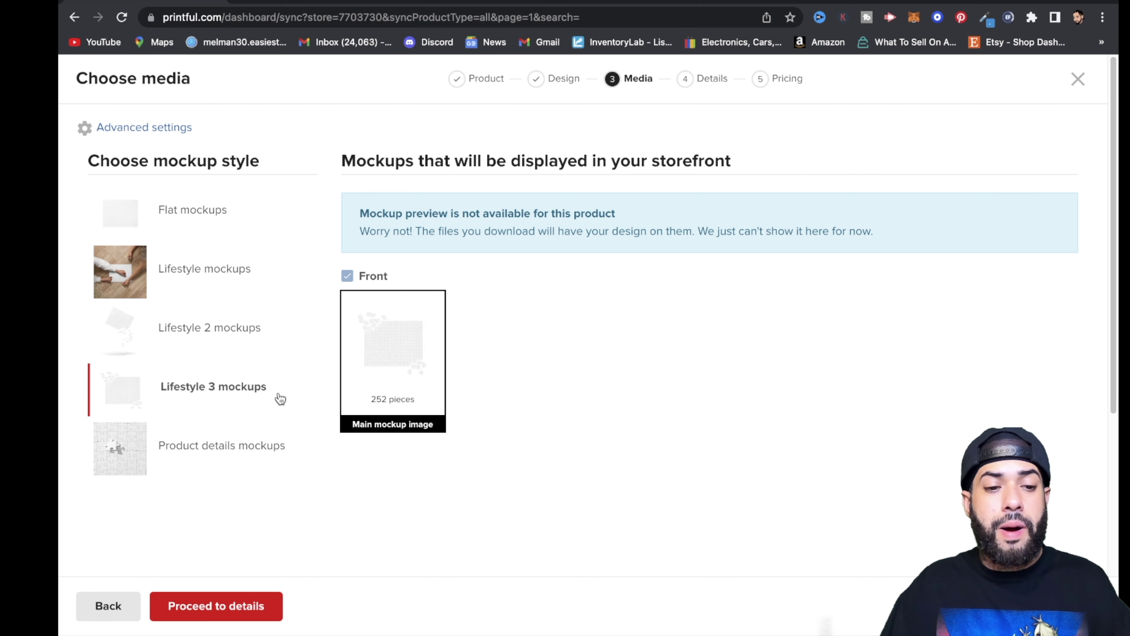
click(227, 614)
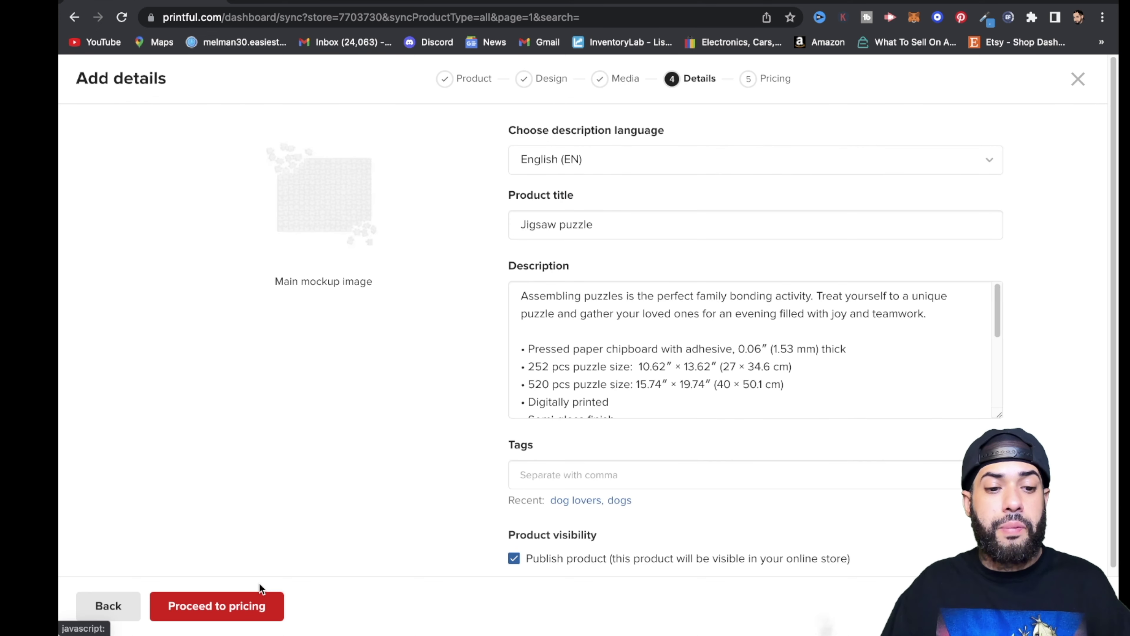
Step: Keep the default product details with no collection chosen, accept the $22.50 retail price, and submit the puzzle to the store
click(523, 224)
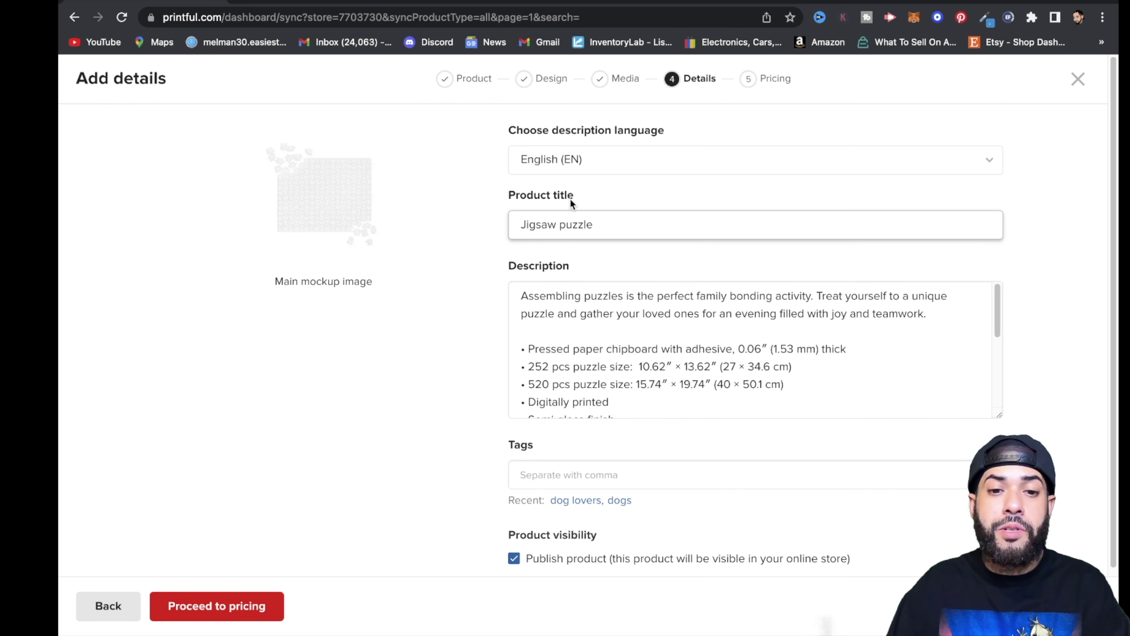
scroll(550, 324, down, 5)
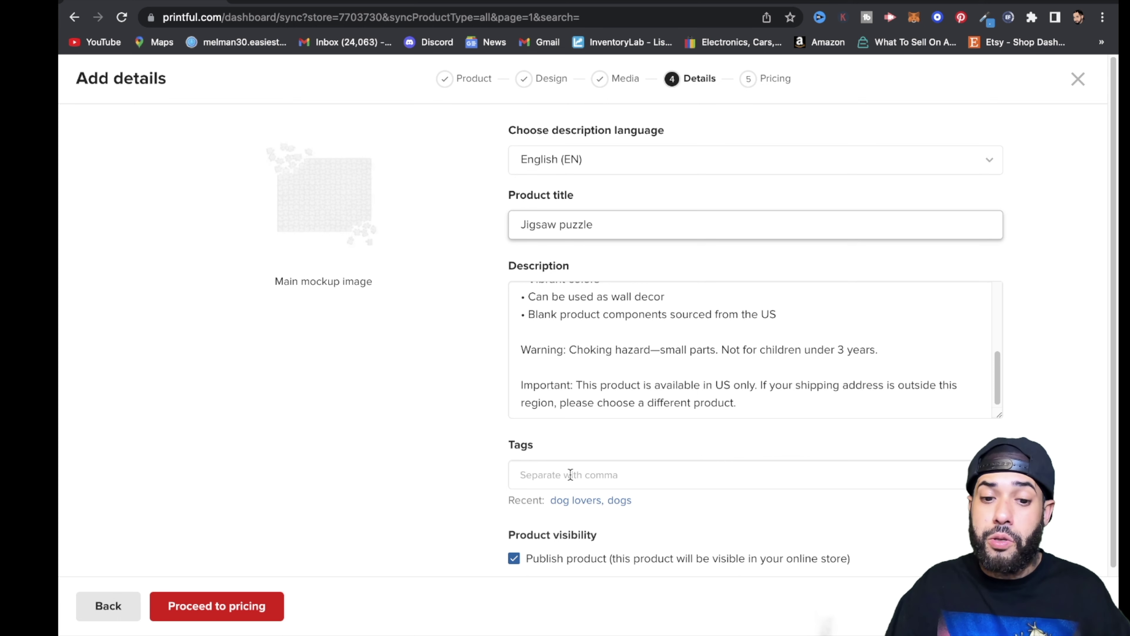
scroll(539, 501, down, 2)
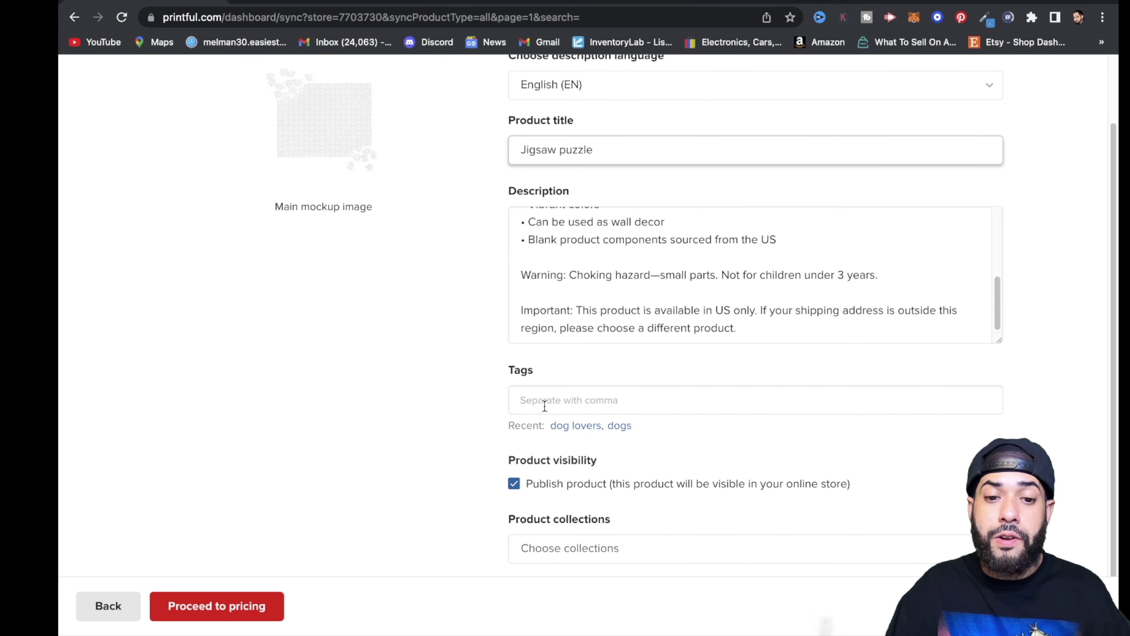
click(837, 548)
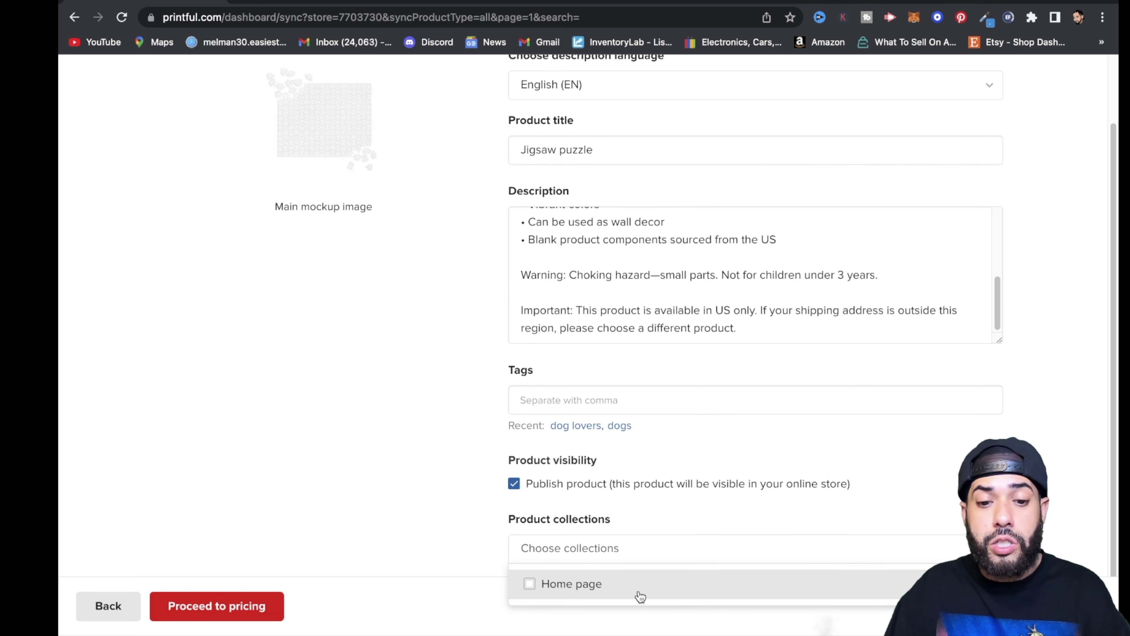
scroll(513, 356, up, 2)
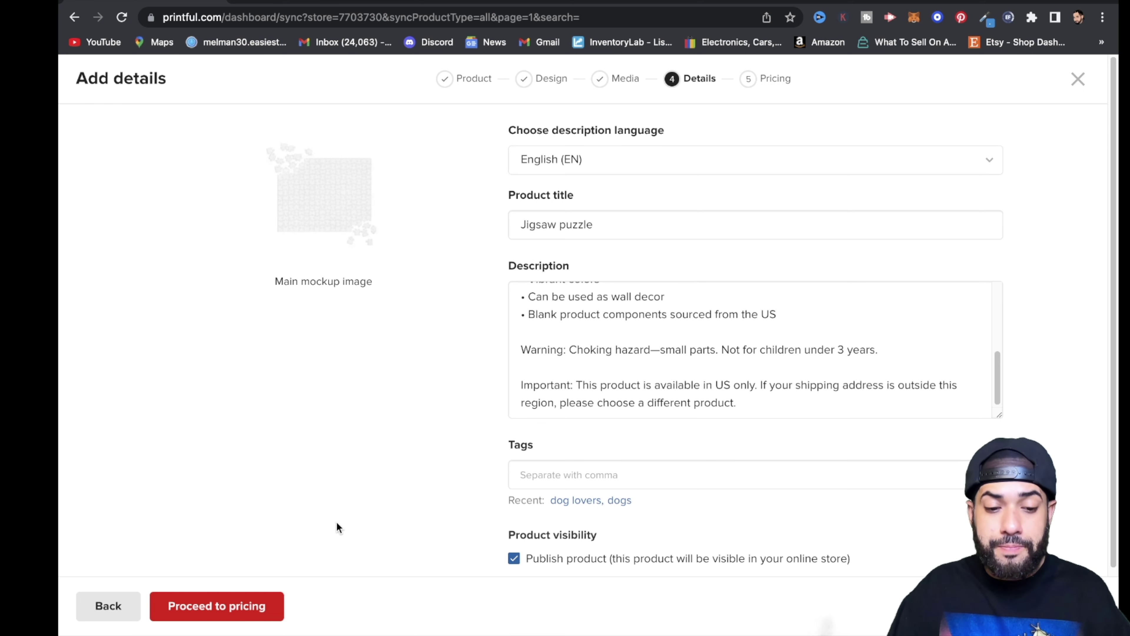
click(214, 605)
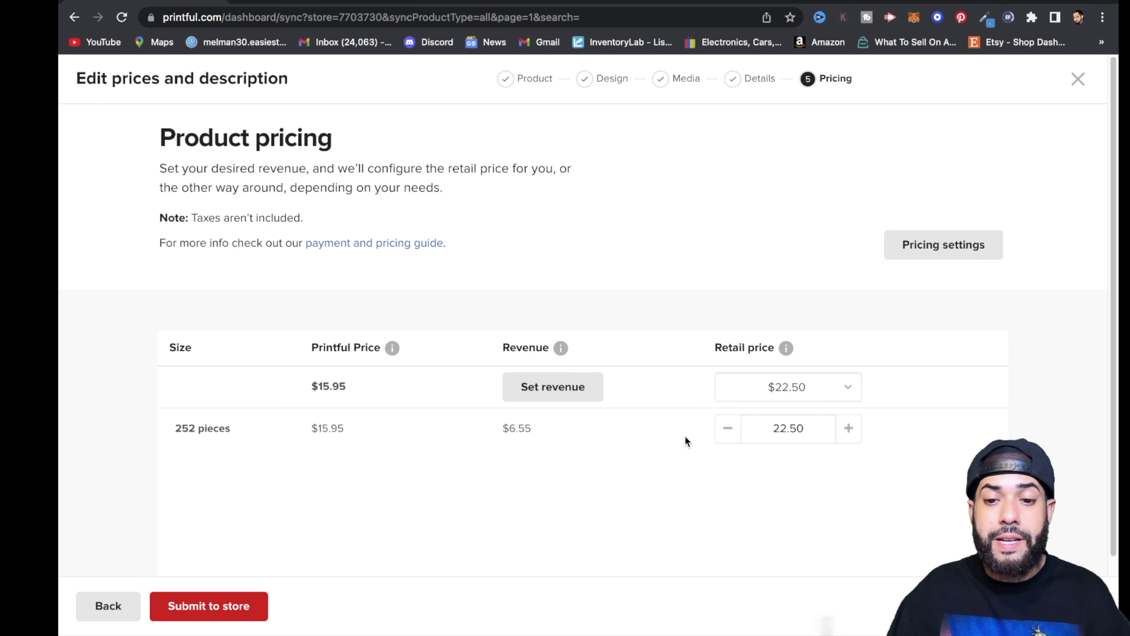
scroll(489, 400, down, 1)
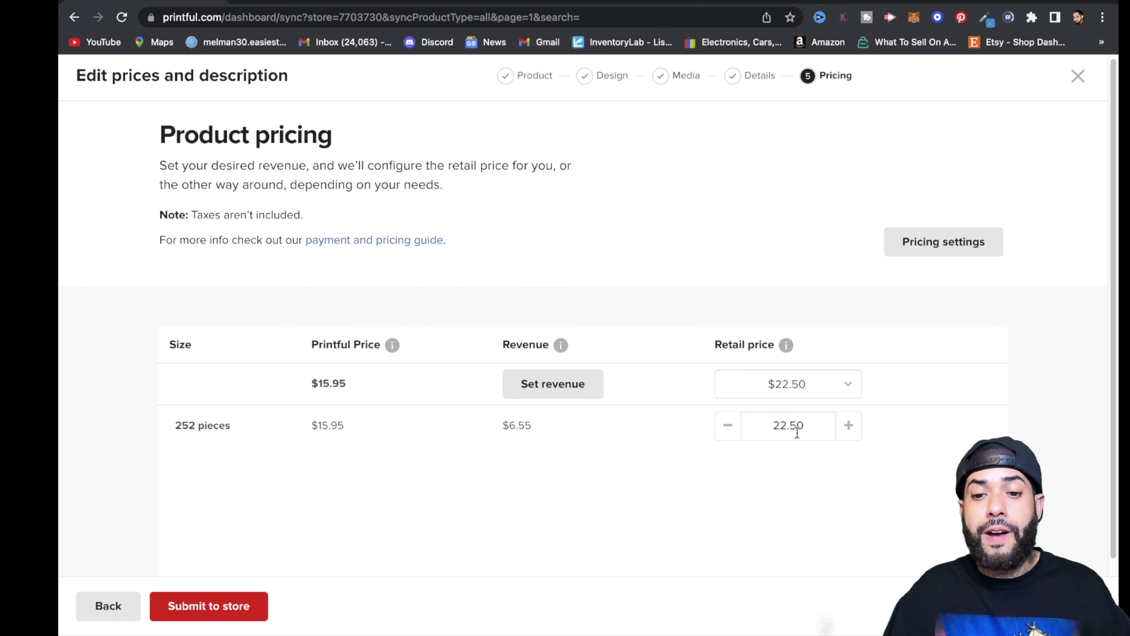
click(242, 600)
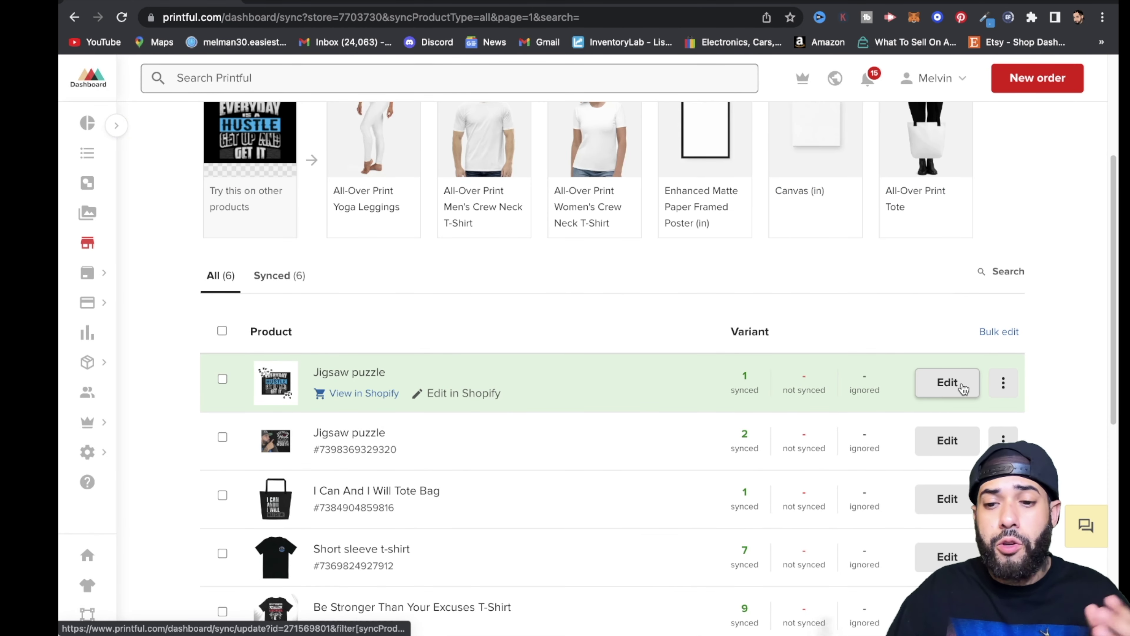
Step: Open the newly submitted jigsaw puzzle for editing and expand its variant to show the print file and mockup
click(961, 394)
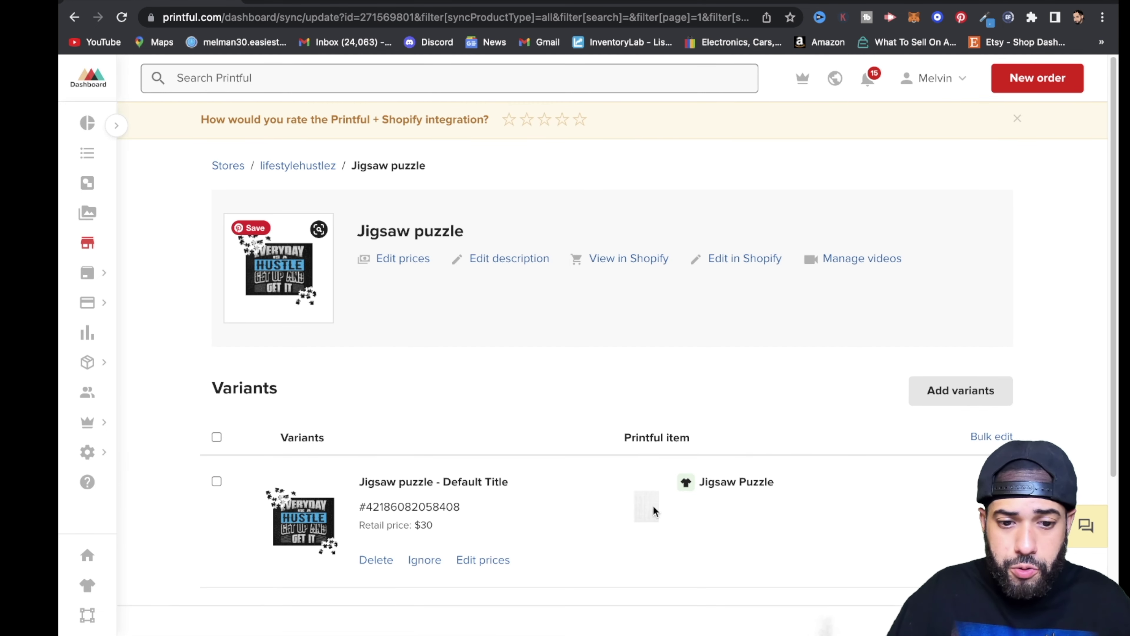
scroll(686, 403, down, 3)
click(686, 402)
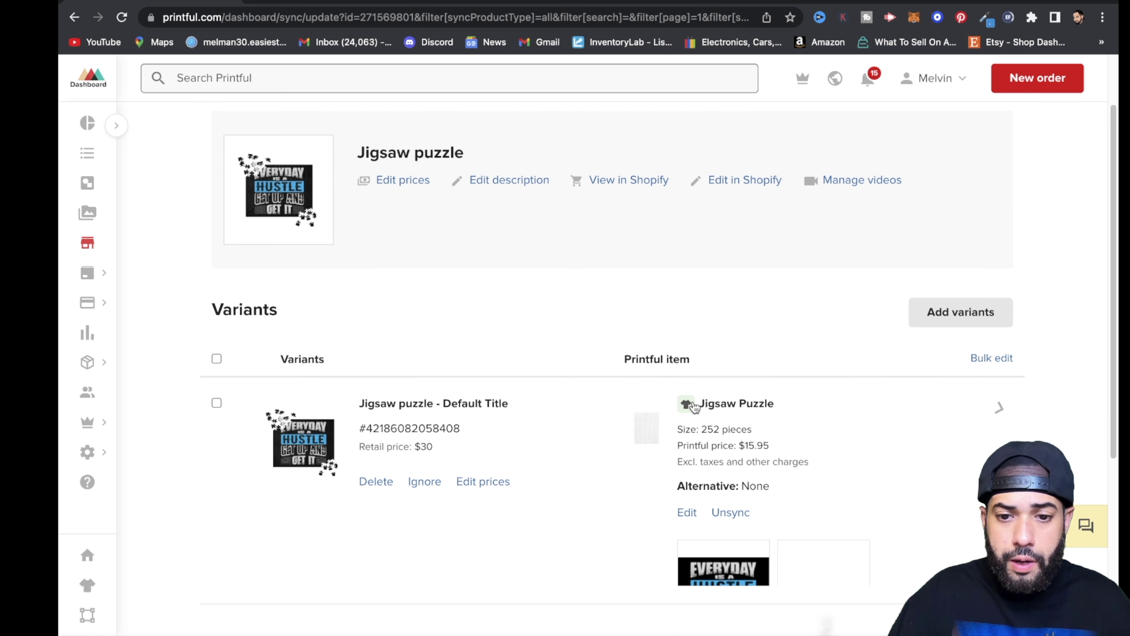
scroll(820, 521, down, 1)
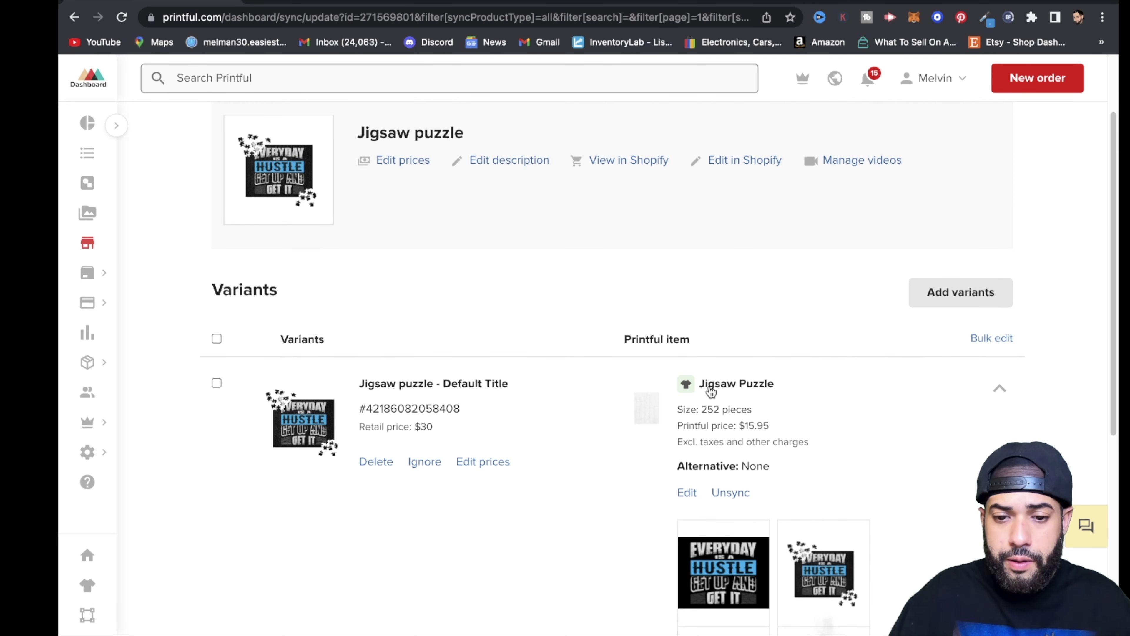
scroll(815, 487, down, 8)
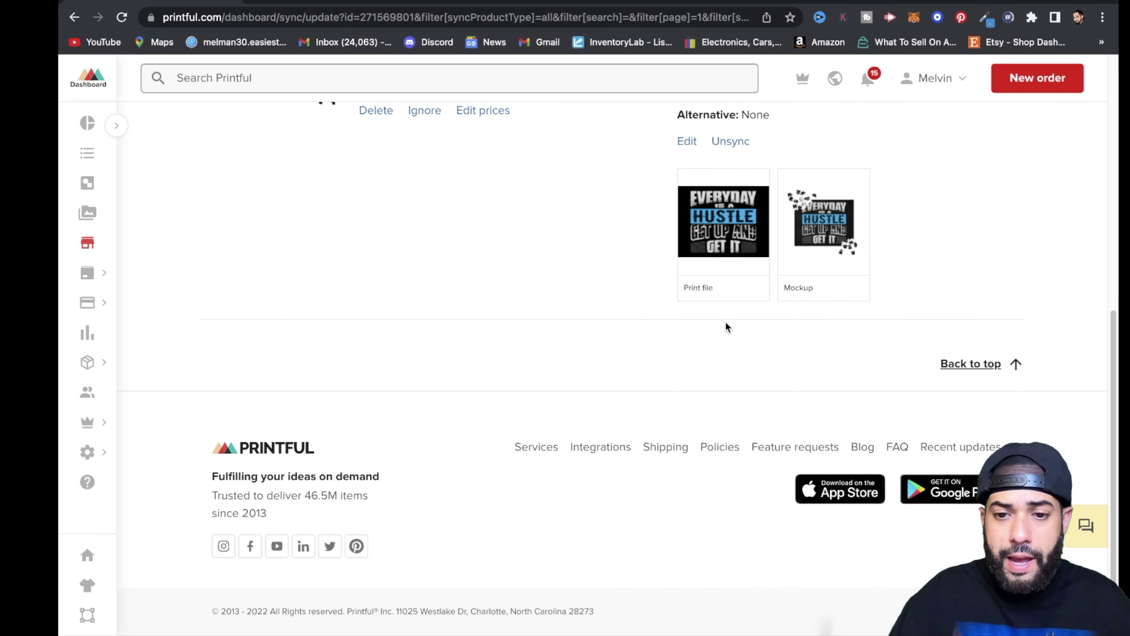
scroll(726, 325, up, 6)
scroll(704, 407, down, 1)
Step: Preview the variant's mockup image and view it at full size
mouse_move(819, 503)
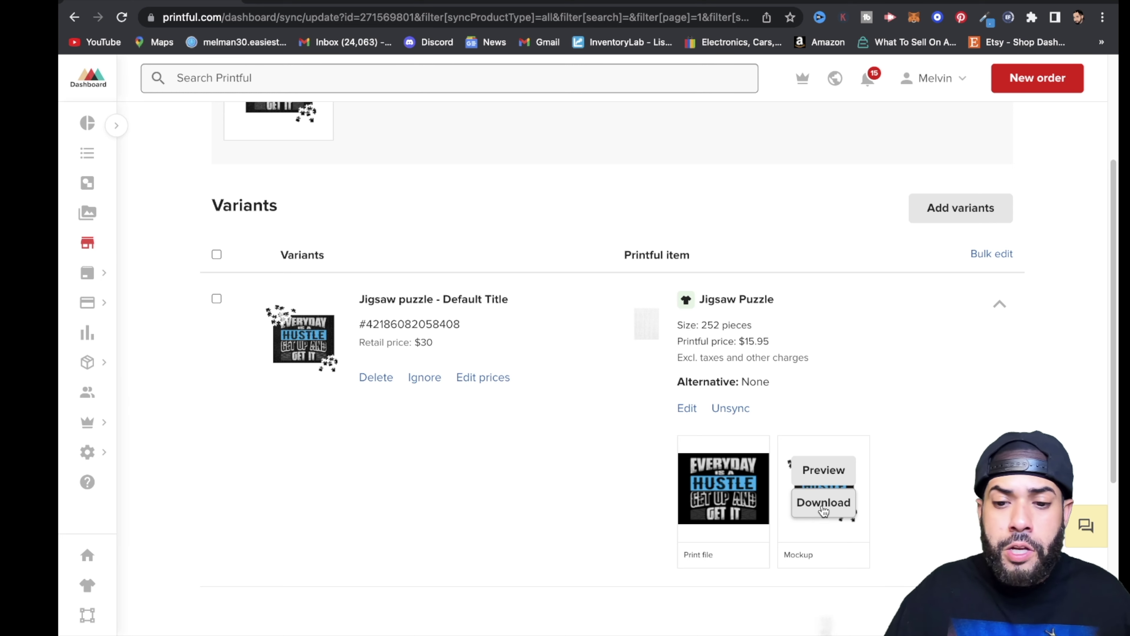
click(824, 471)
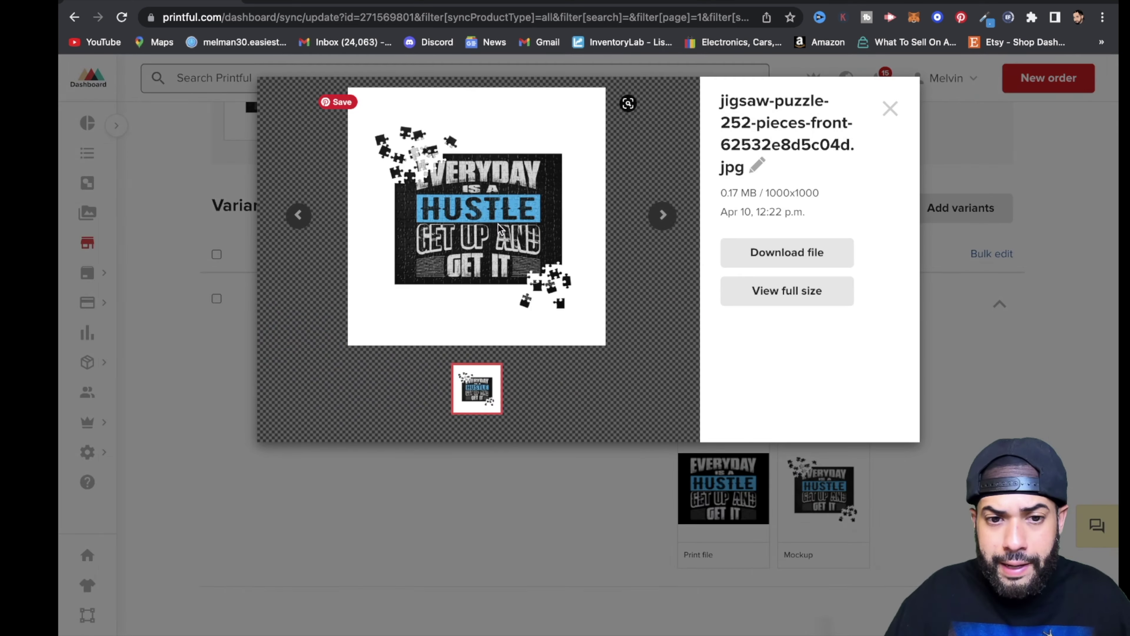
click(762, 298)
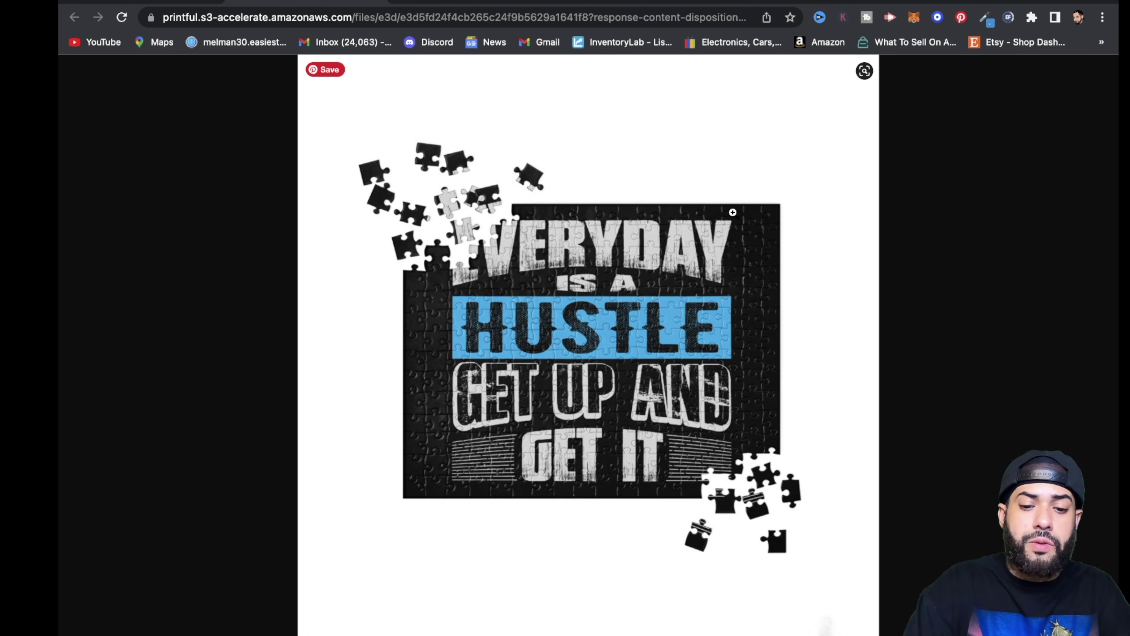
Step: Capture a screenshot of a region about 633 x 587 enclosing the puzzle mockup and all its loose pieces
key(super+shift+5)
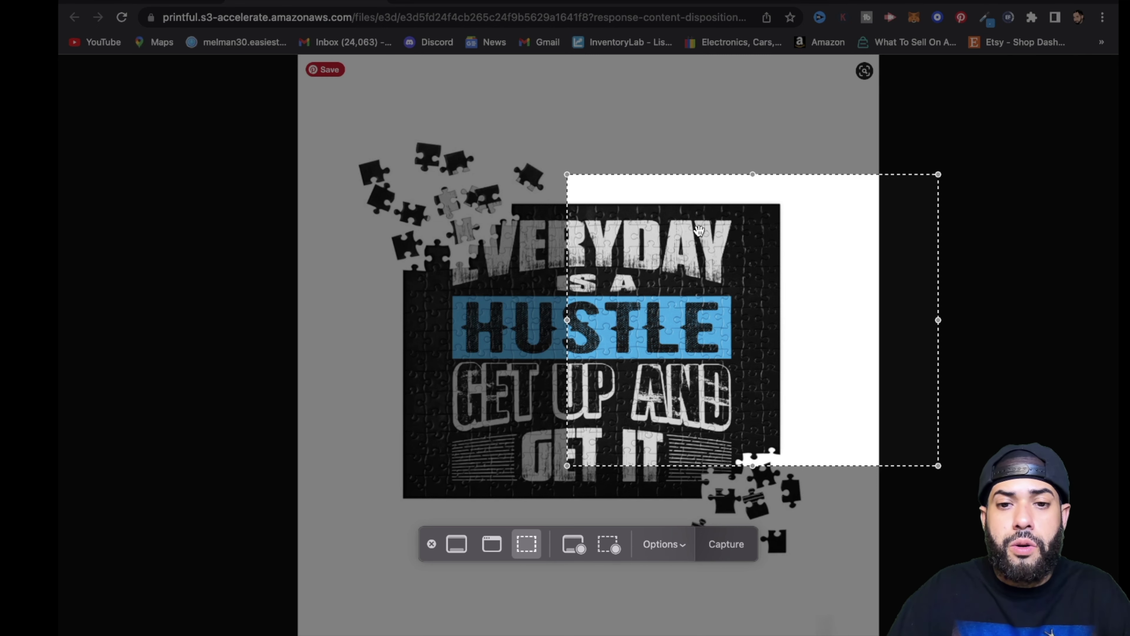
drag(700, 232, 485, 188)
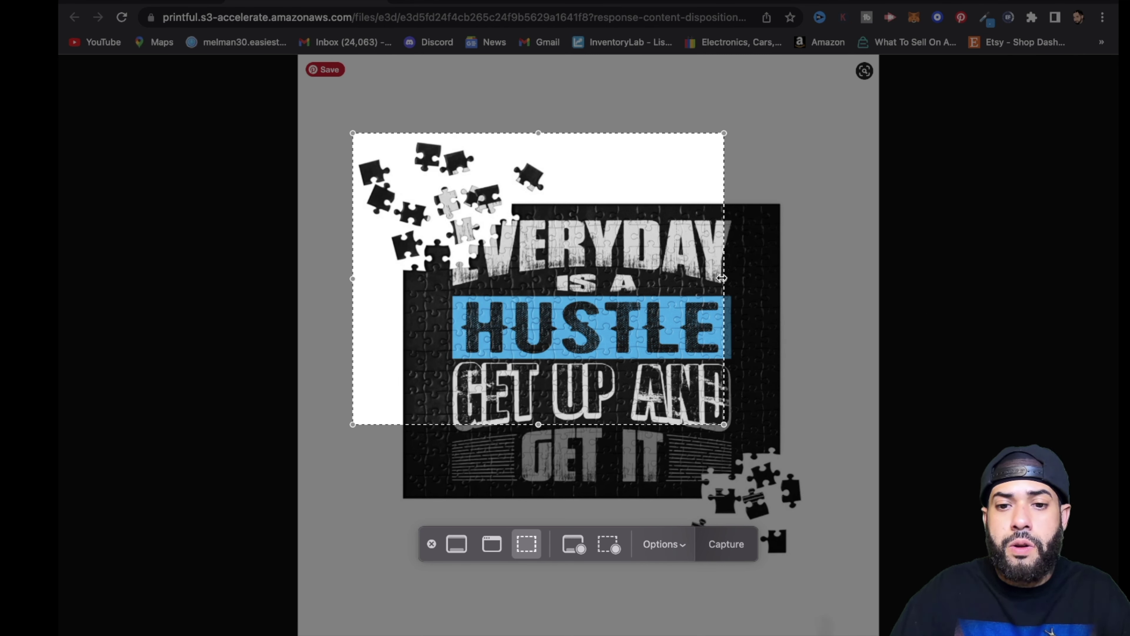
drag(724, 279, 816, 298)
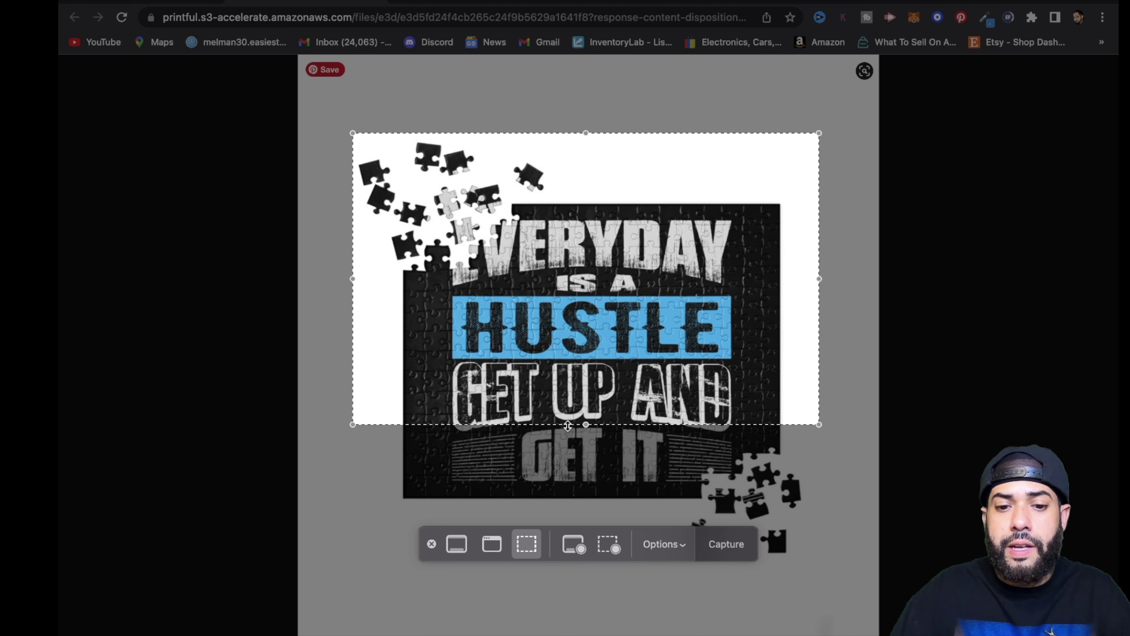
drag(587, 426, 588, 566)
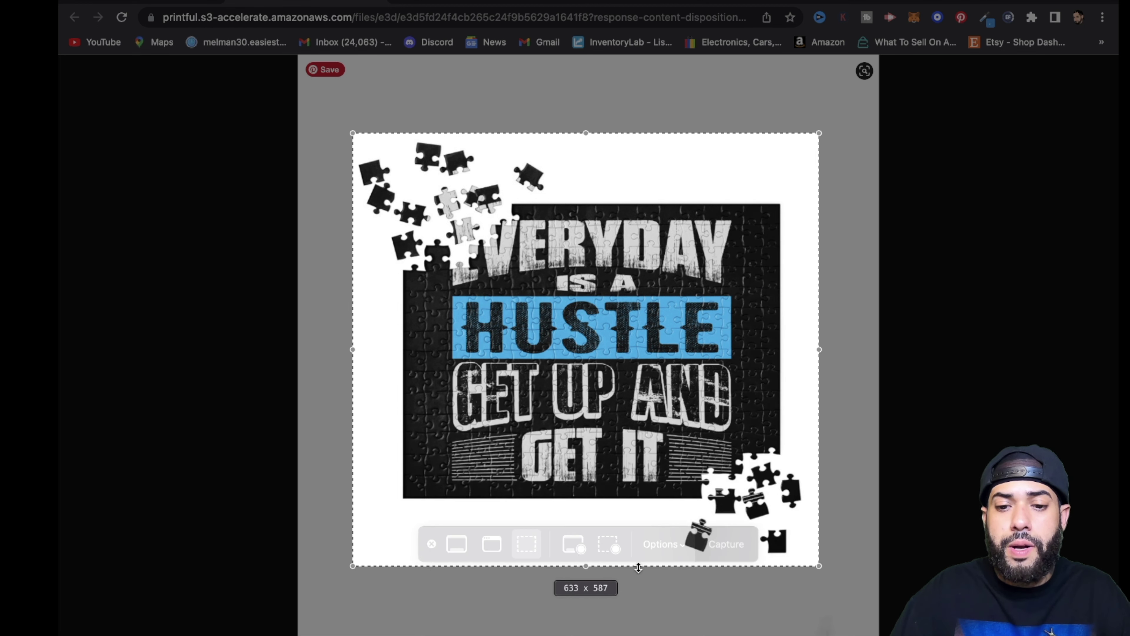
click(737, 548)
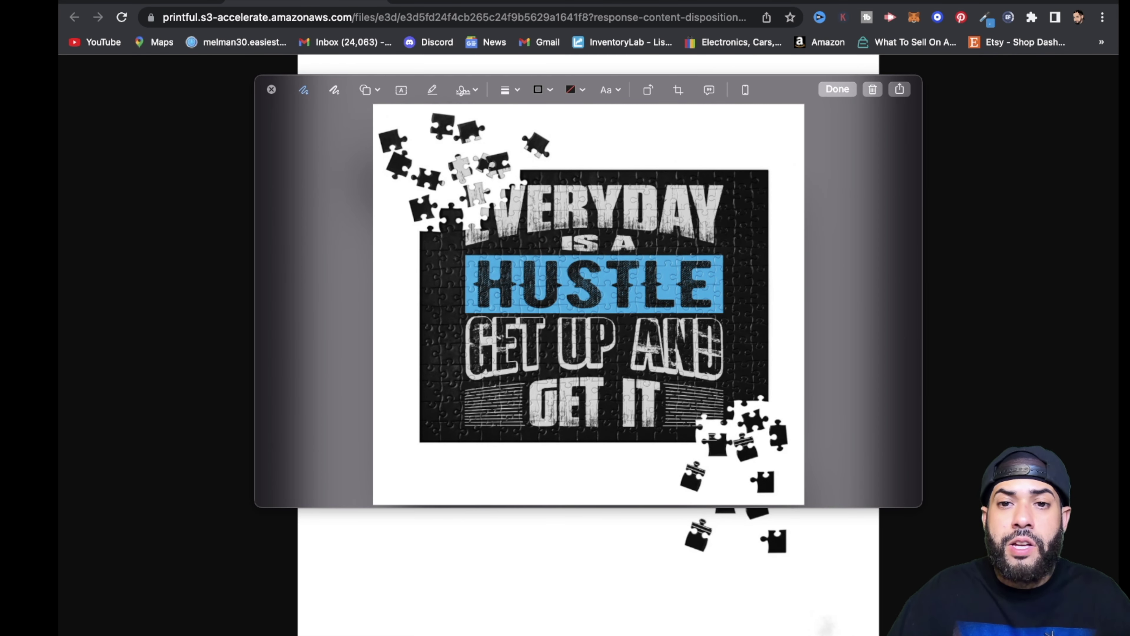
Step: Open the remove.bg/upload page in a new browser tab
mouse_move(905, 39)
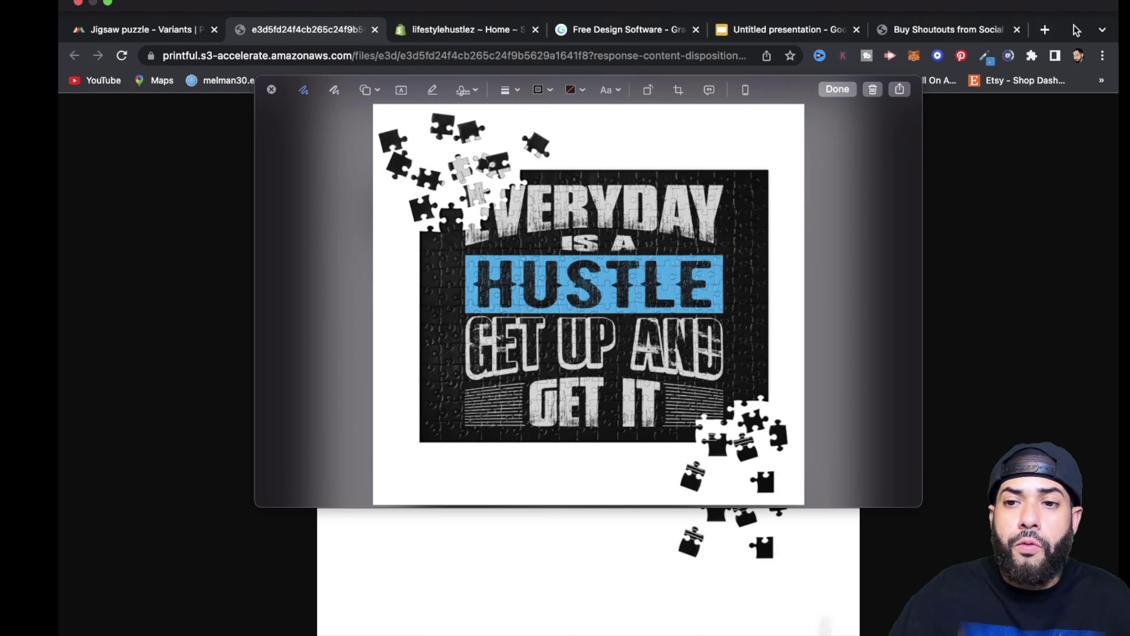
click(1045, 30)
text(re)
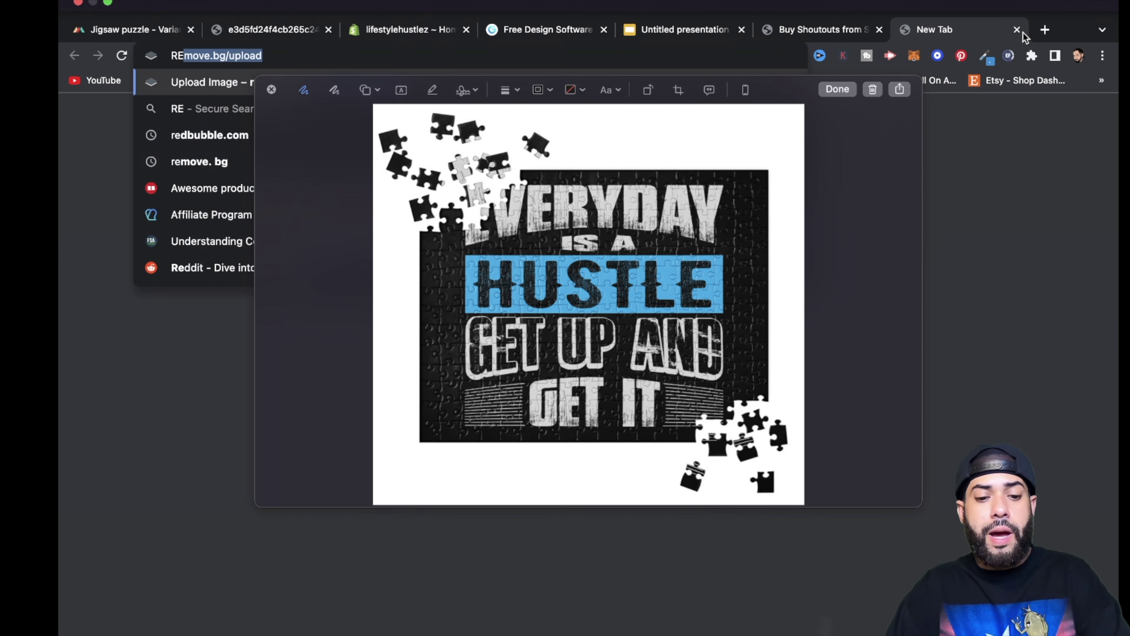
key(Return)
Step: Upload the screenshot taken at 2.24.43 PM from the recent files to remove its background
click(589, 420)
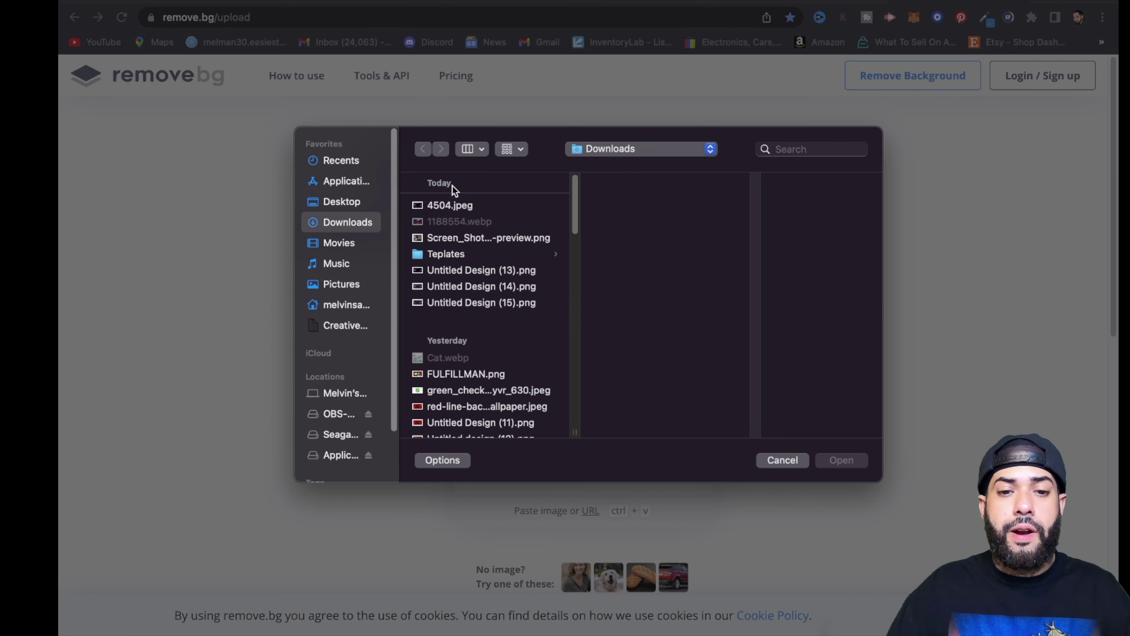
click(339, 161)
click(465, 254)
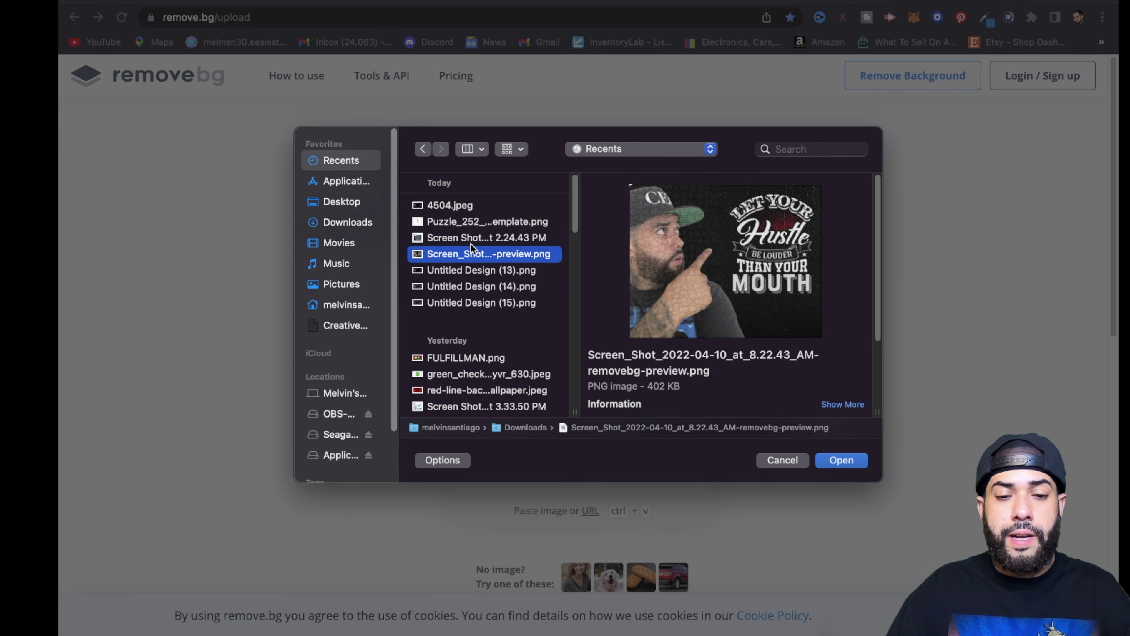
click(470, 243)
click(856, 460)
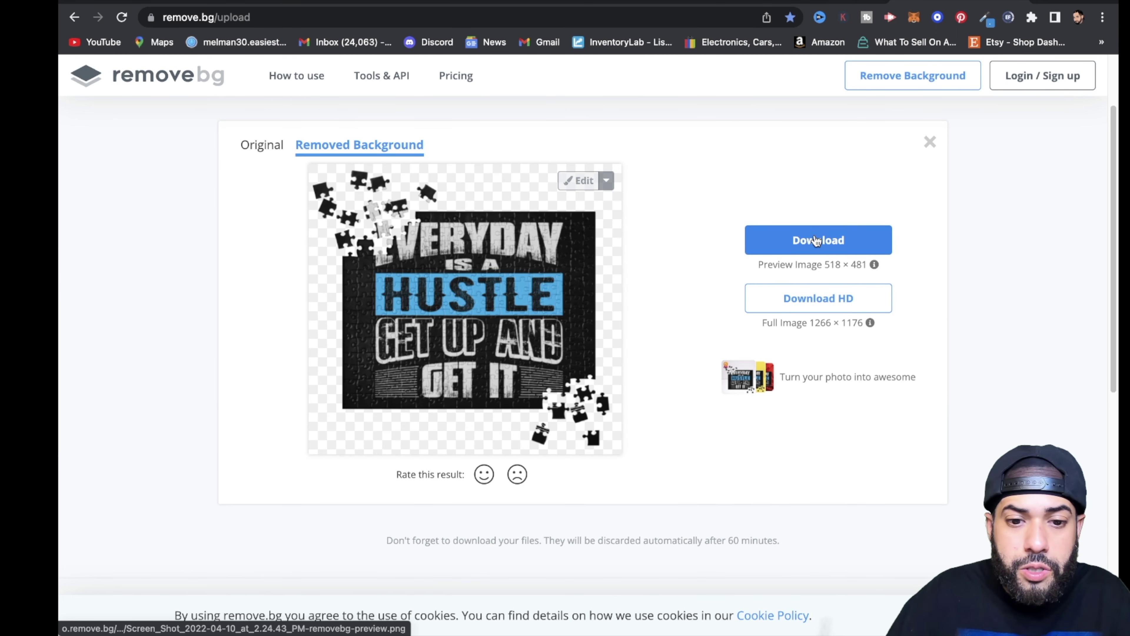
Step: Download the preview-size cutout of the puzzle, open the downloaded image to check it, and close it
click(815, 240)
click(134, 613)
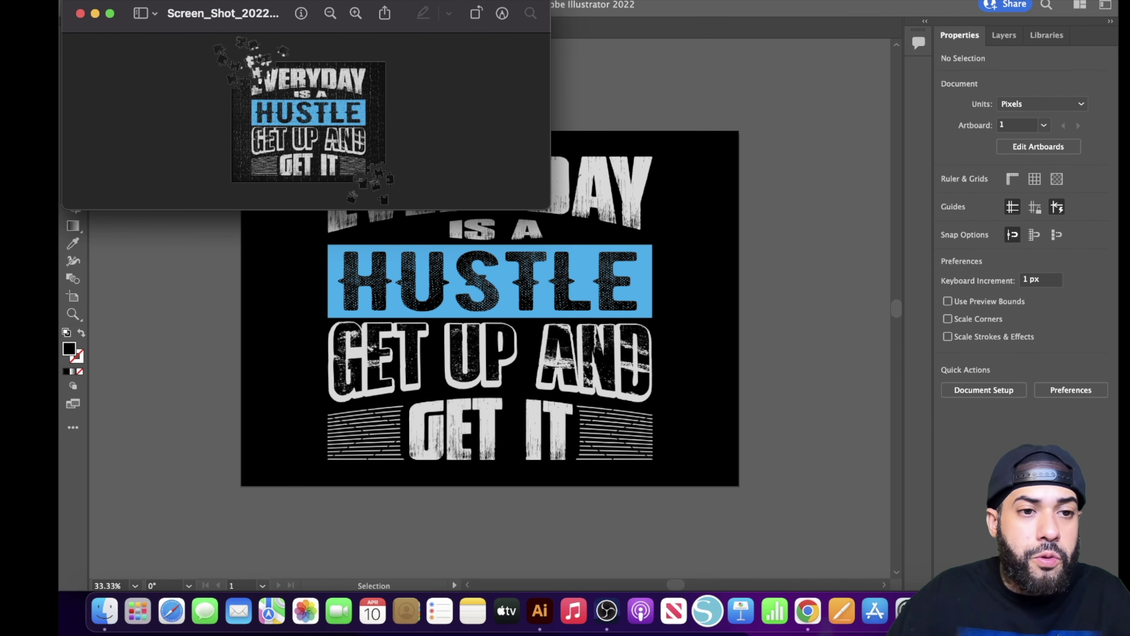
click(80, 13)
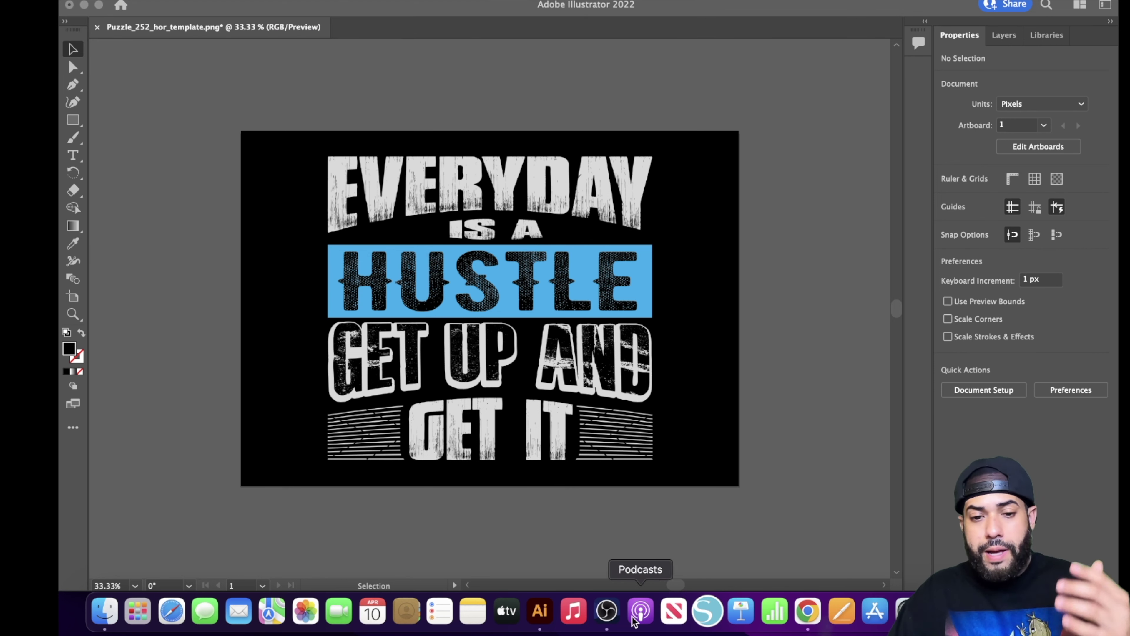
Step: Switch back to Chrome, go to the Shopify store admin, and open the installed Variant Option Product Options app
click(807, 611)
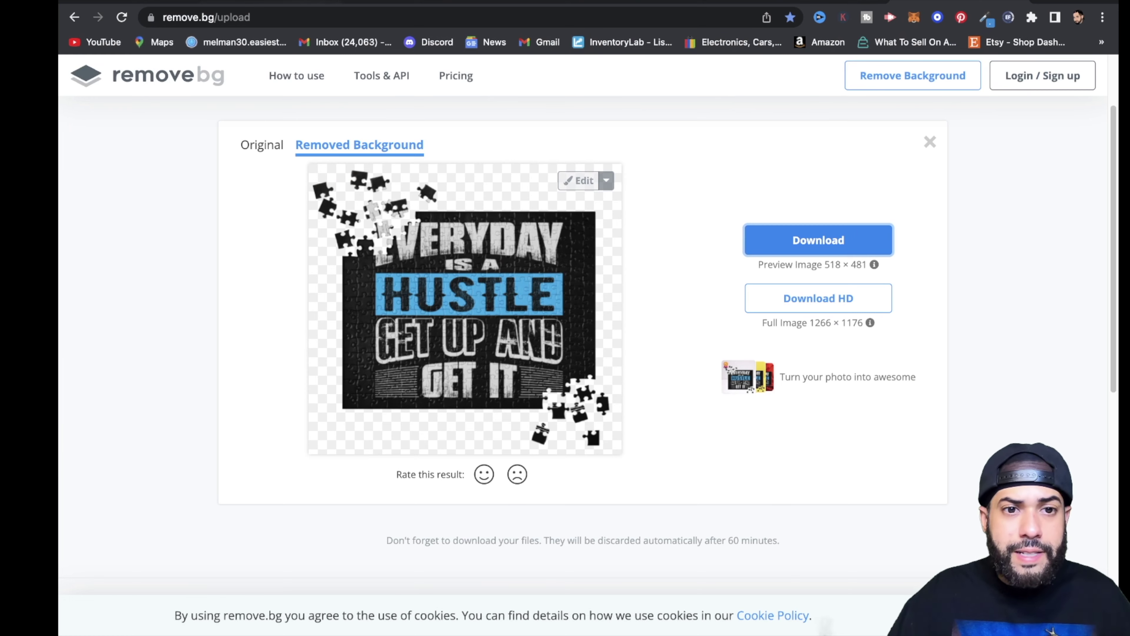
key(ctrl+Tab)
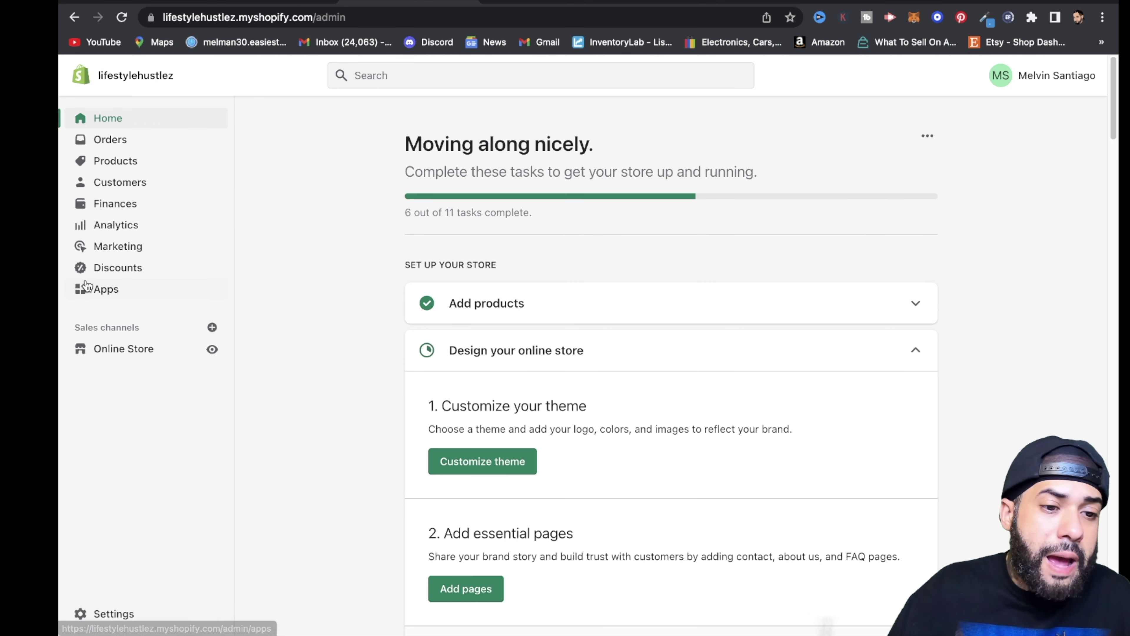
click(109, 288)
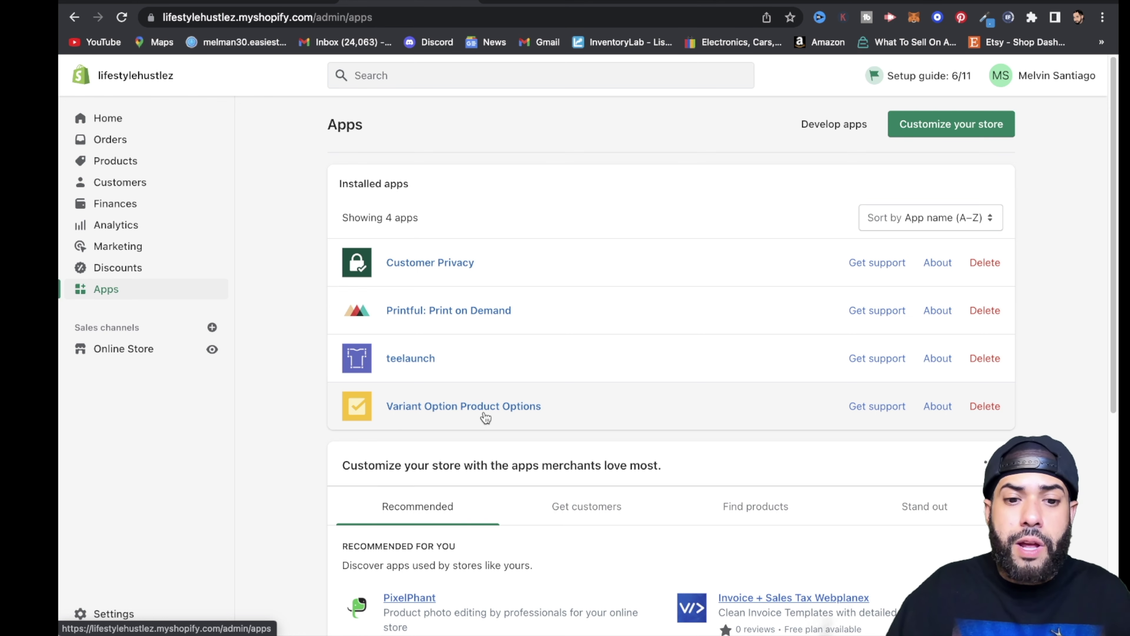
click(483, 412)
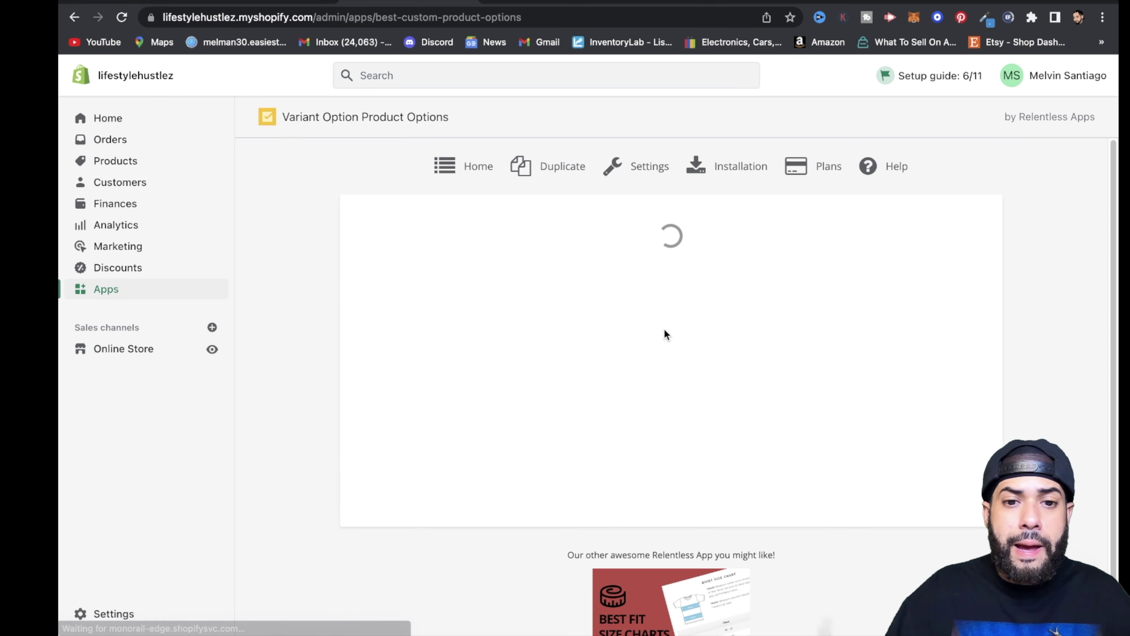
Step: Activate the Basic Plan at $8.99 per month for the product options app and approve its subscription
scroll(570, 410, down, 5)
scroll(692, 283, up, 3)
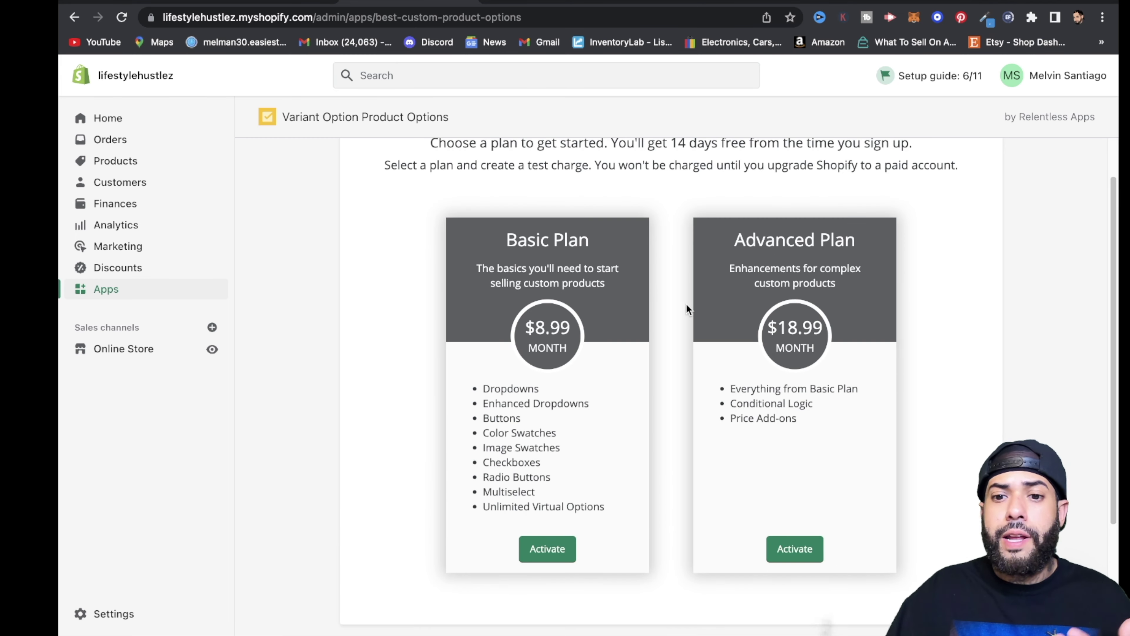
scroll(605, 414, down, 1)
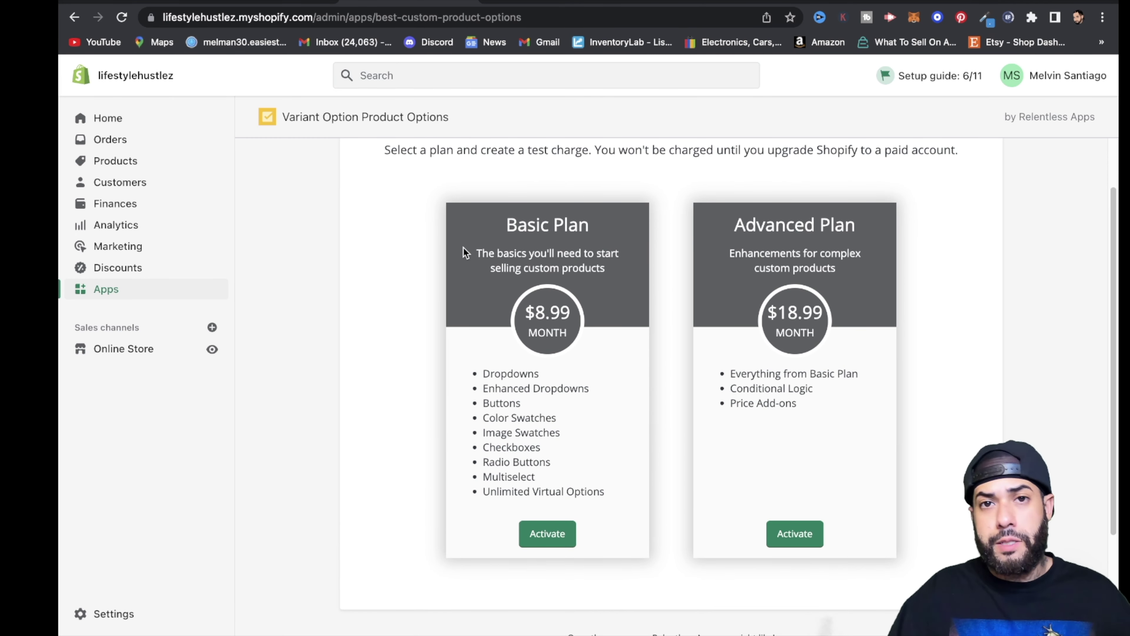
scroll(557, 340, up, 2)
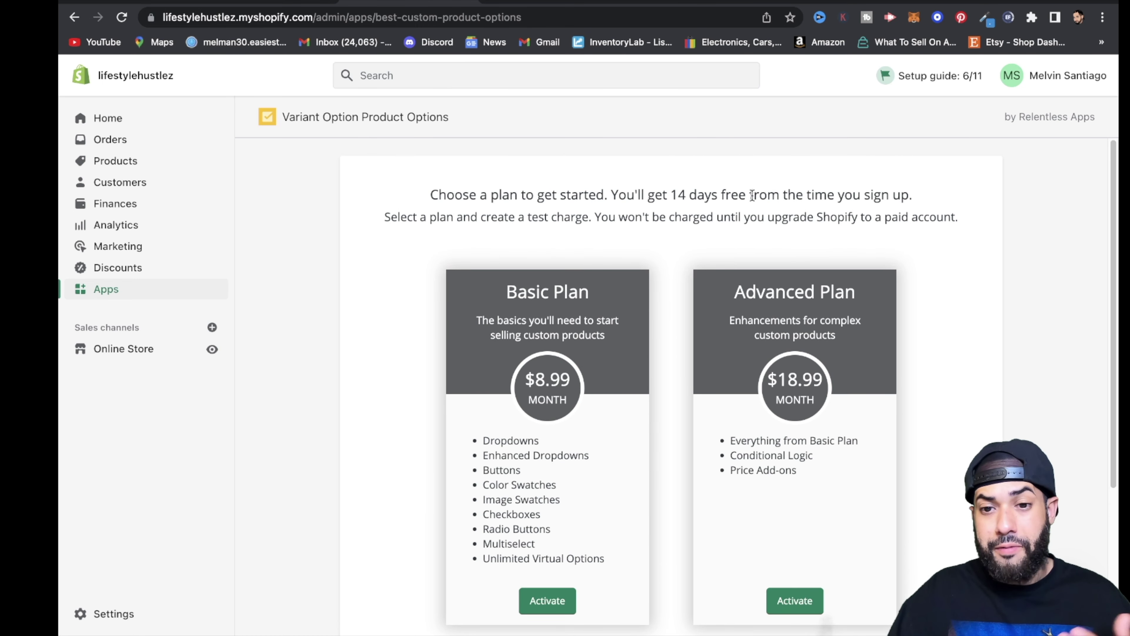
scroll(695, 298, down, 2)
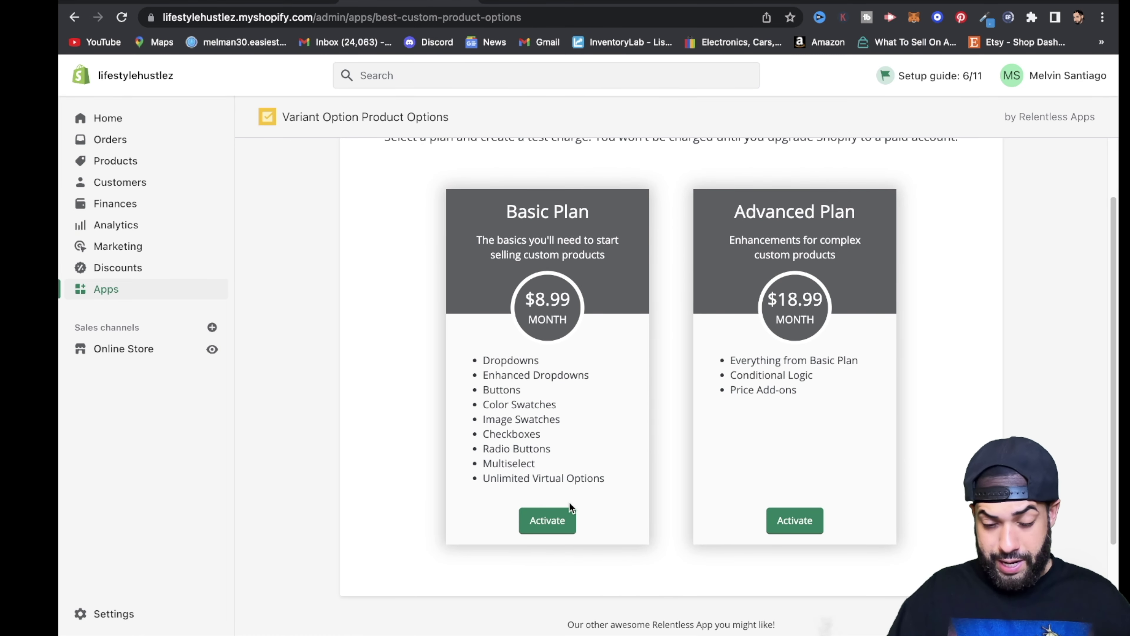
click(564, 511)
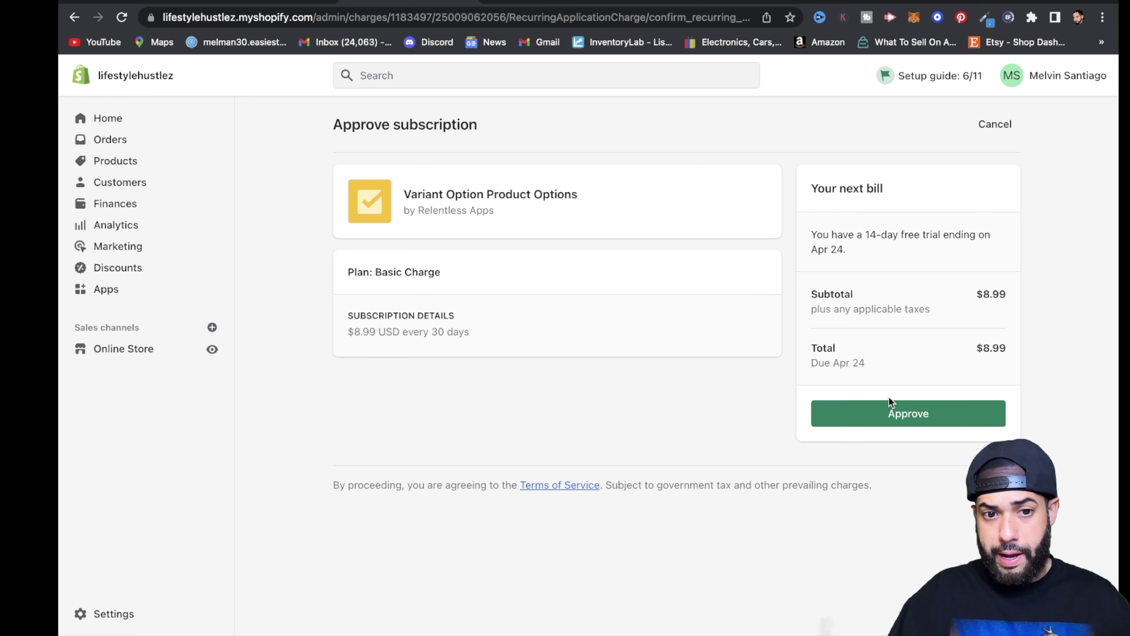
click(903, 412)
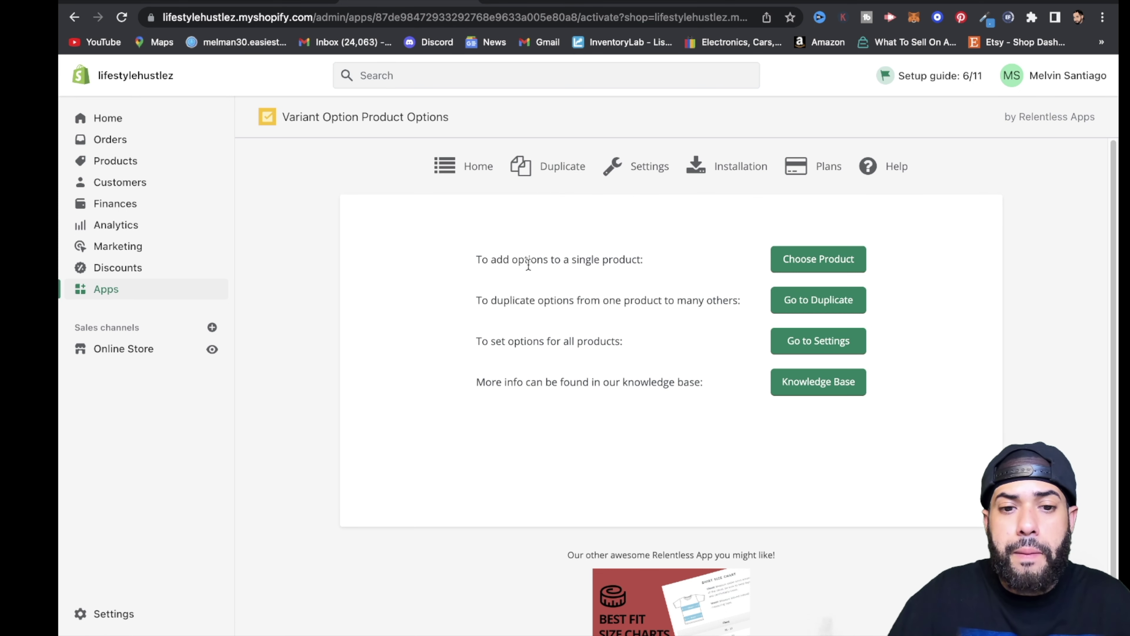
Step: Choose the Jigsaw puzzle with the Hustle design as the single product to add options to
click(828, 264)
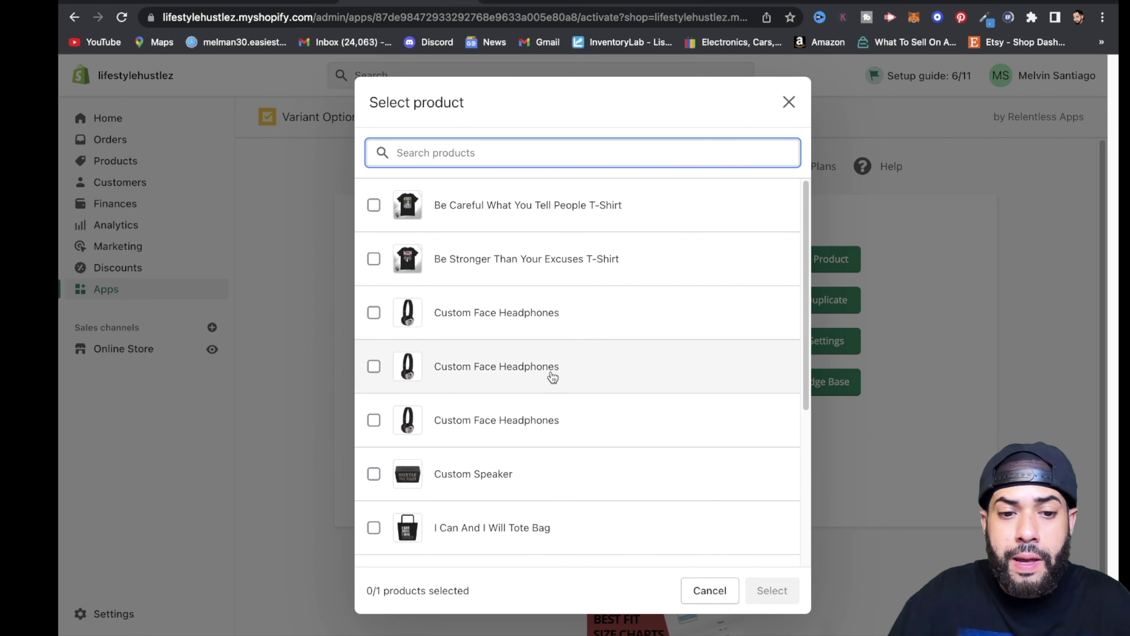
scroll(547, 380, down, 5)
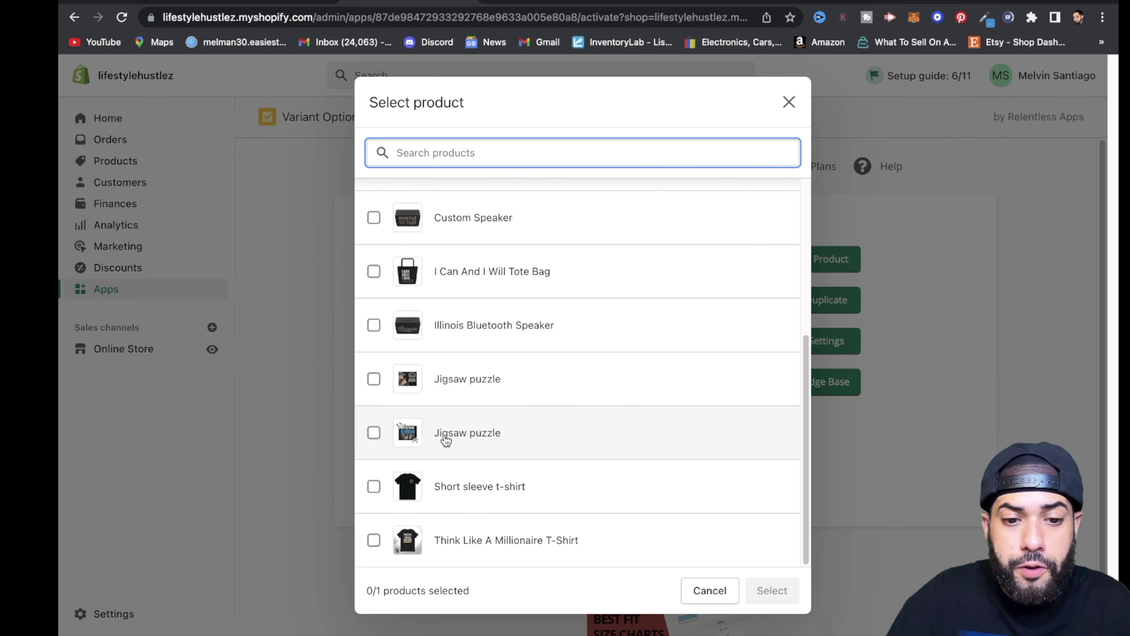
click(446, 438)
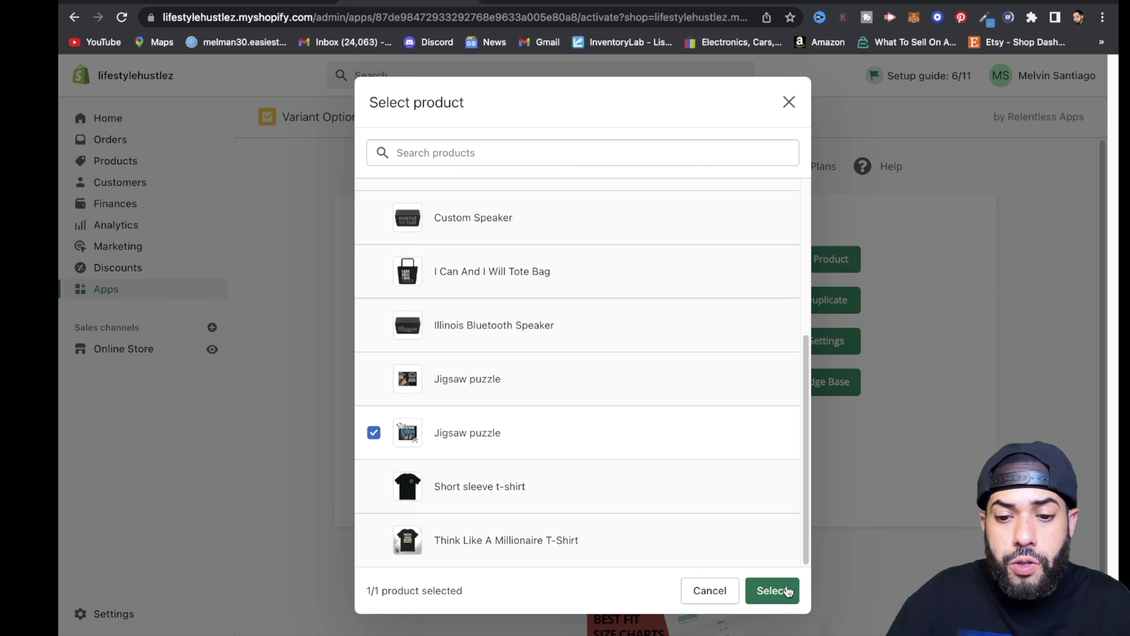
click(786, 590)
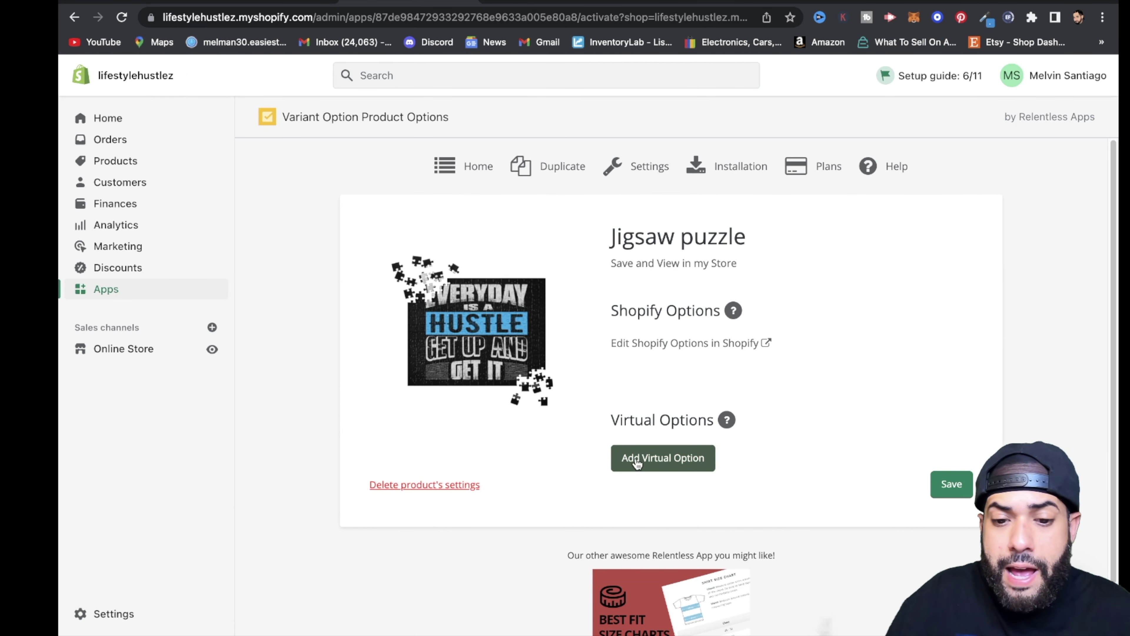
Step: Add a required File Upload virtual option titled "Upload Your Photo" to the jigsaw puzzle
click(672, 468)
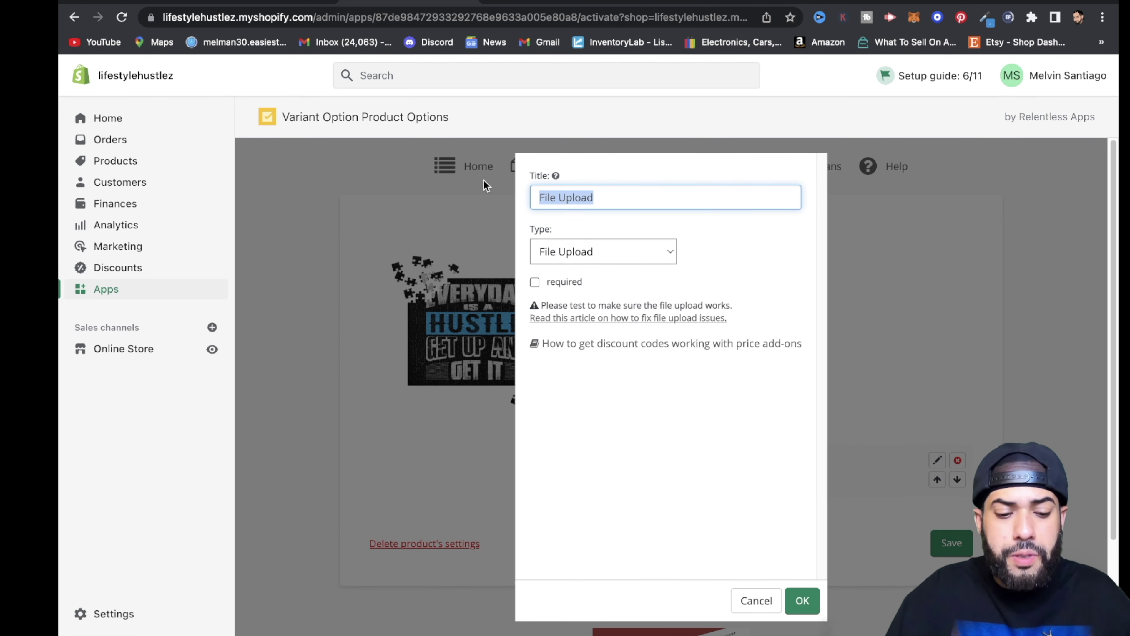
text(Upload)
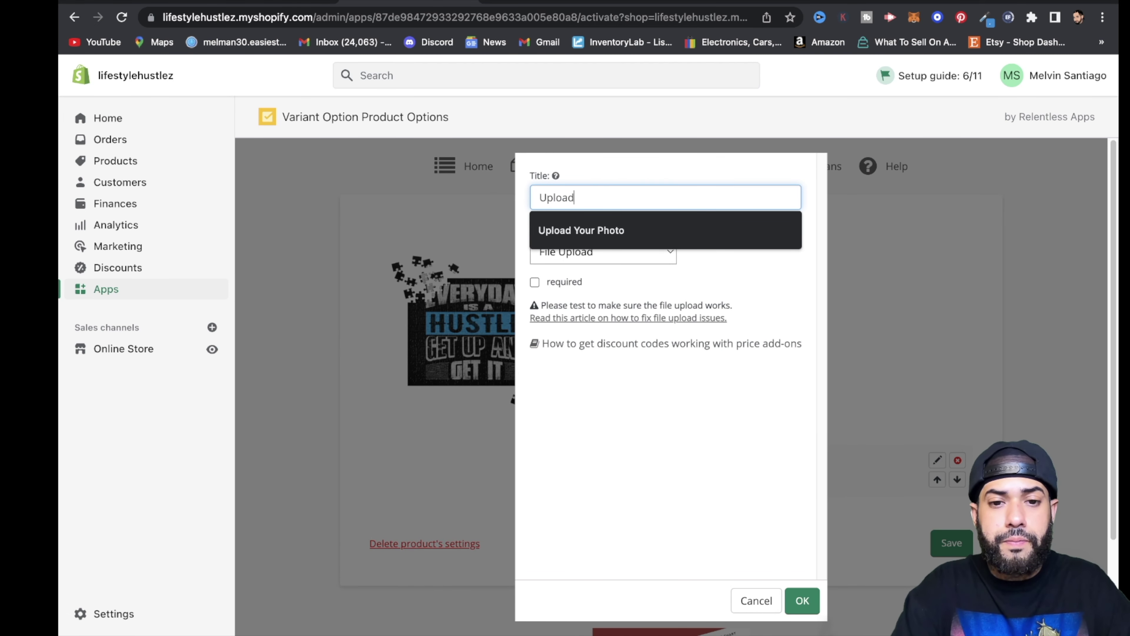
text( P)
key(BackSpace)
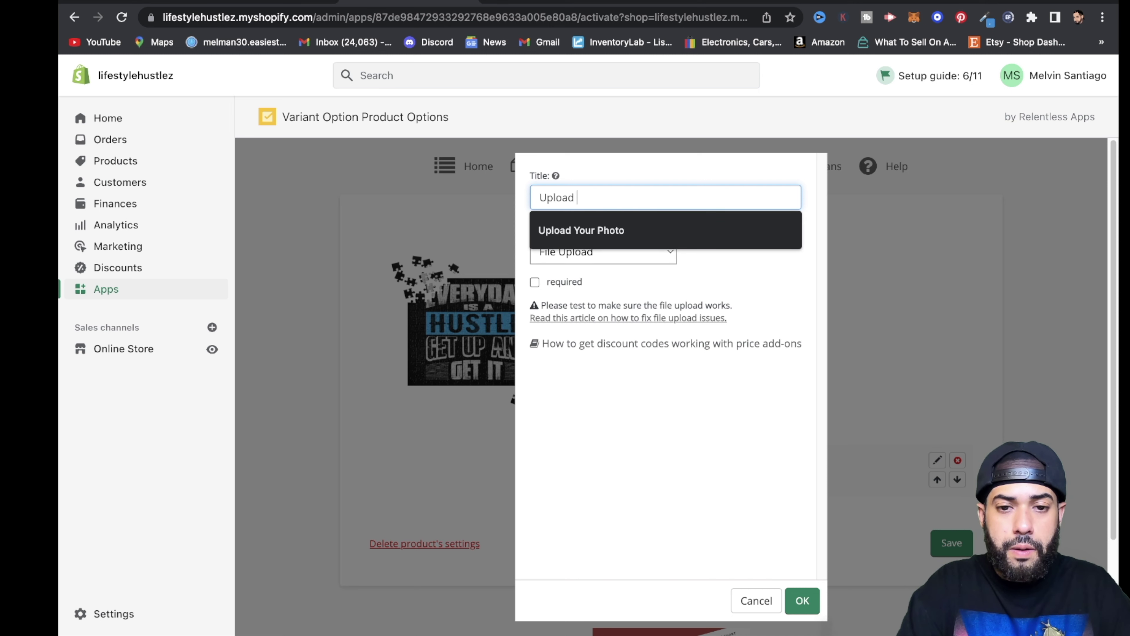
click(587, 232)
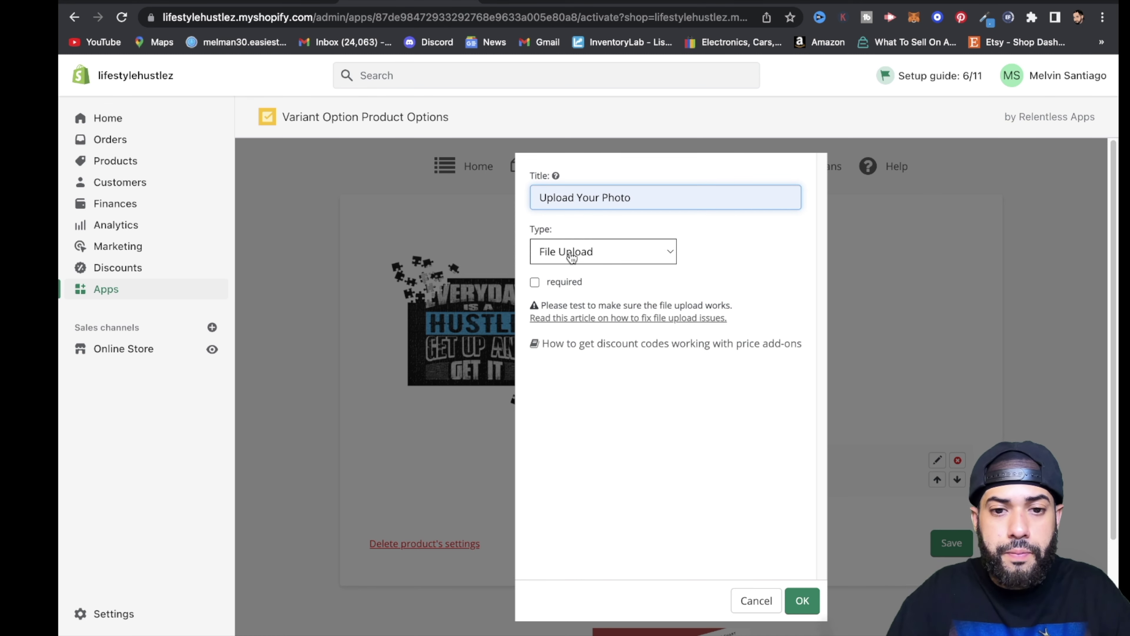
click(669, 253)
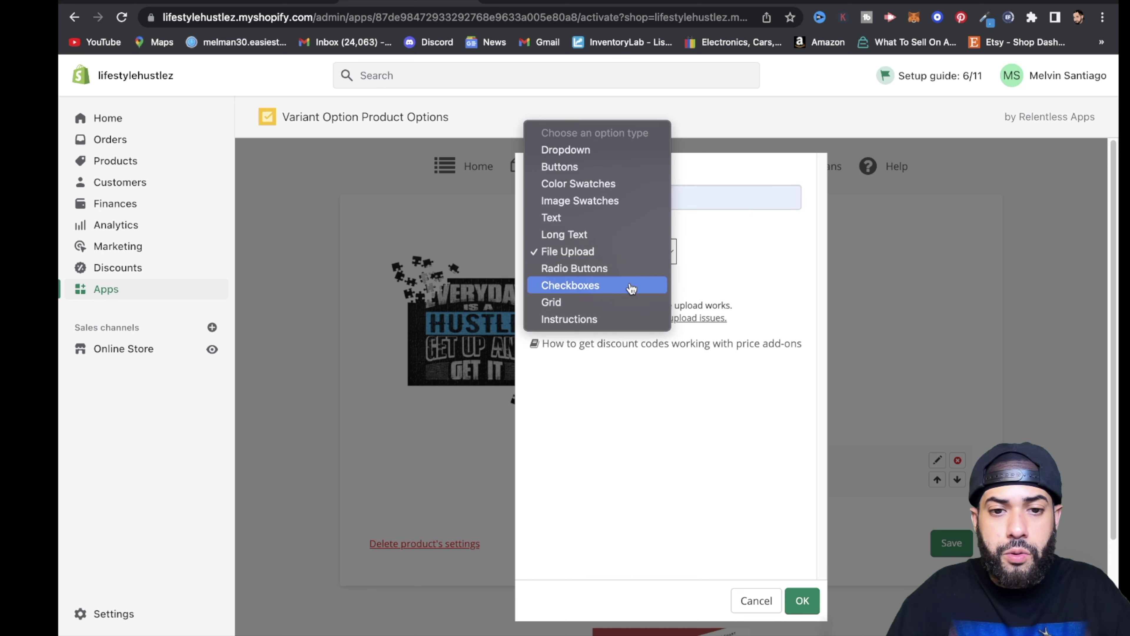
click(616, 253)
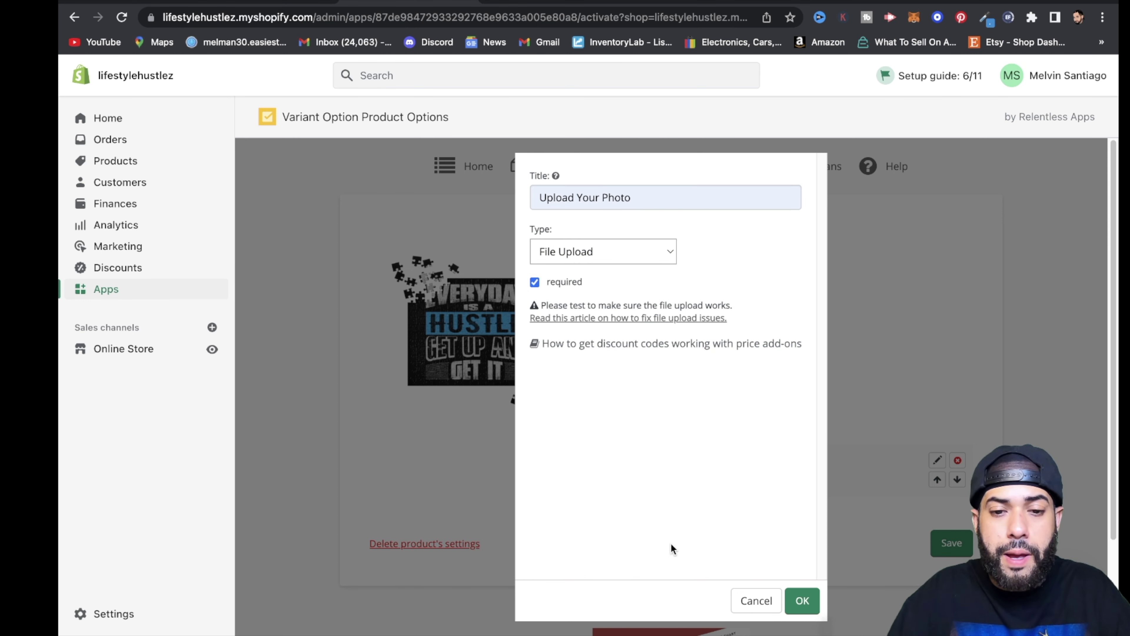
click(803, 600)
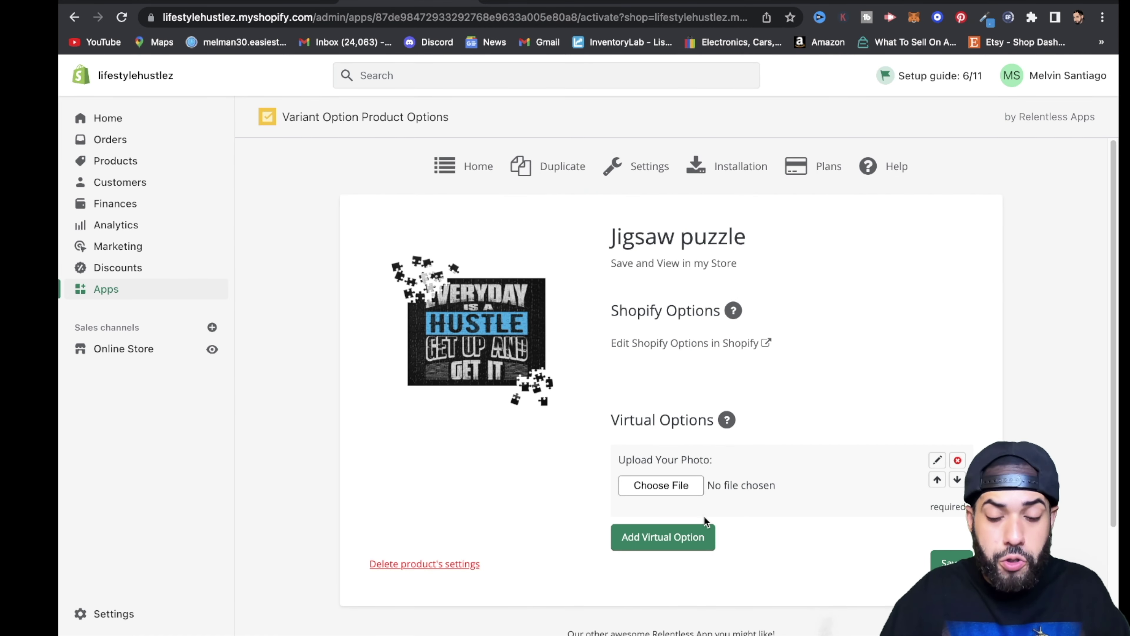
Step: Add a Long Text virtual option titled "Your Name" with a maximum length of 15, and save the puzzle's options
click(686, 548)
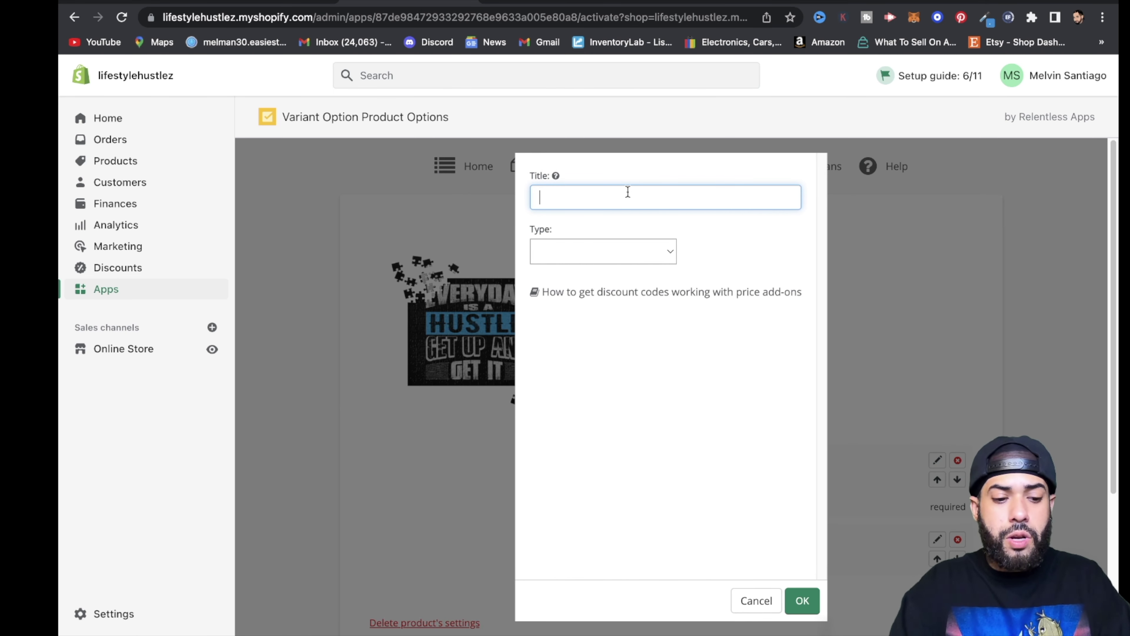
text(Your)
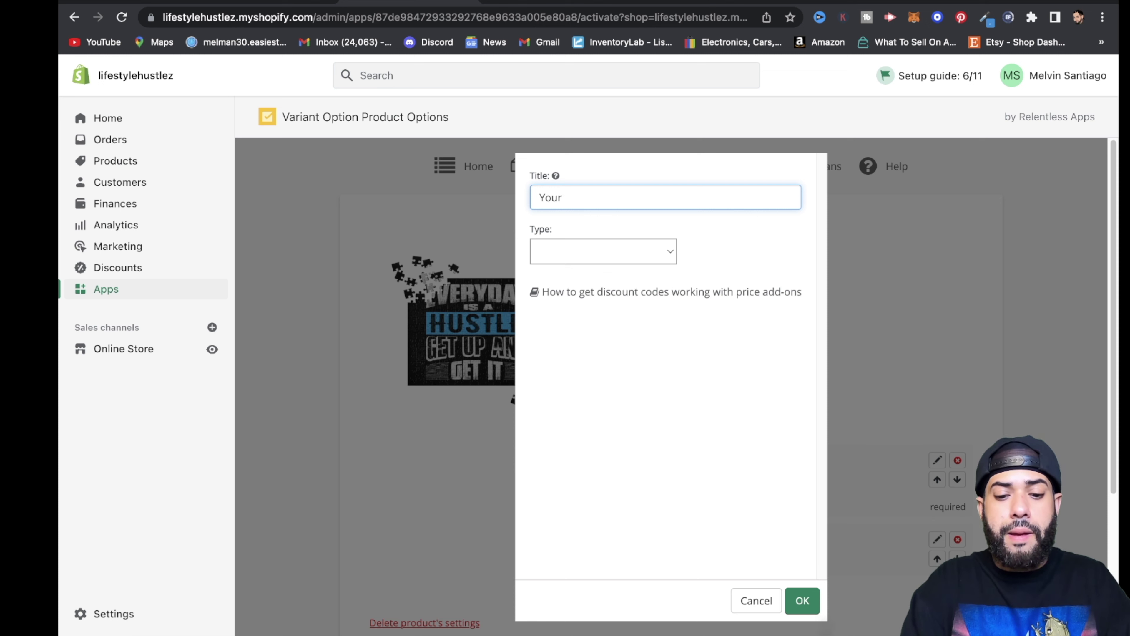
text( Name)
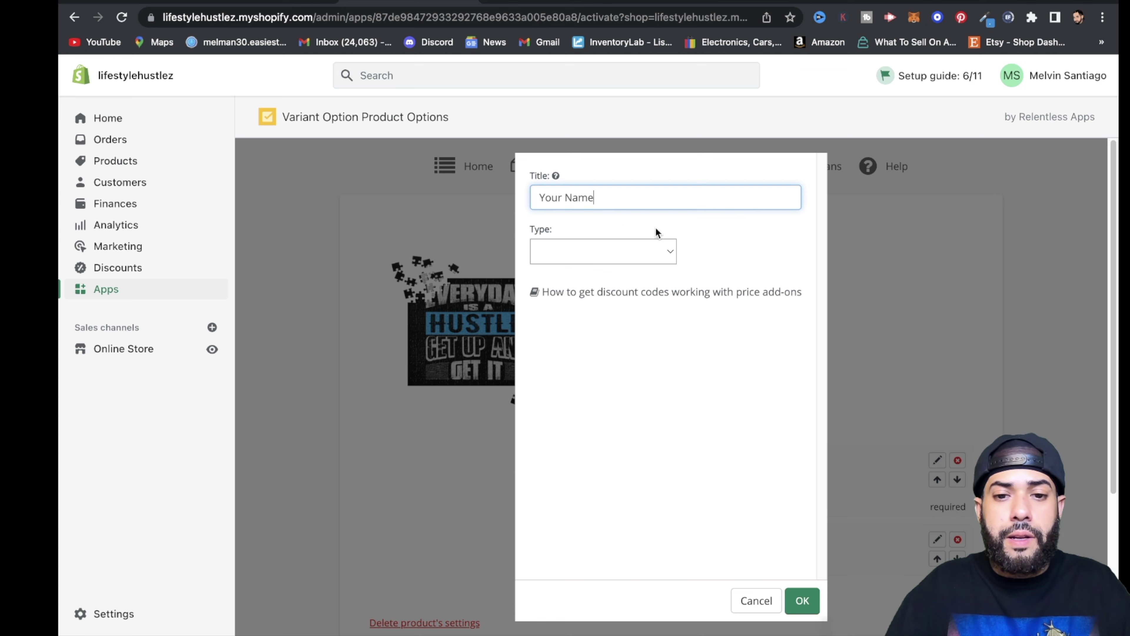
click(665, 252)
click(607, 361)
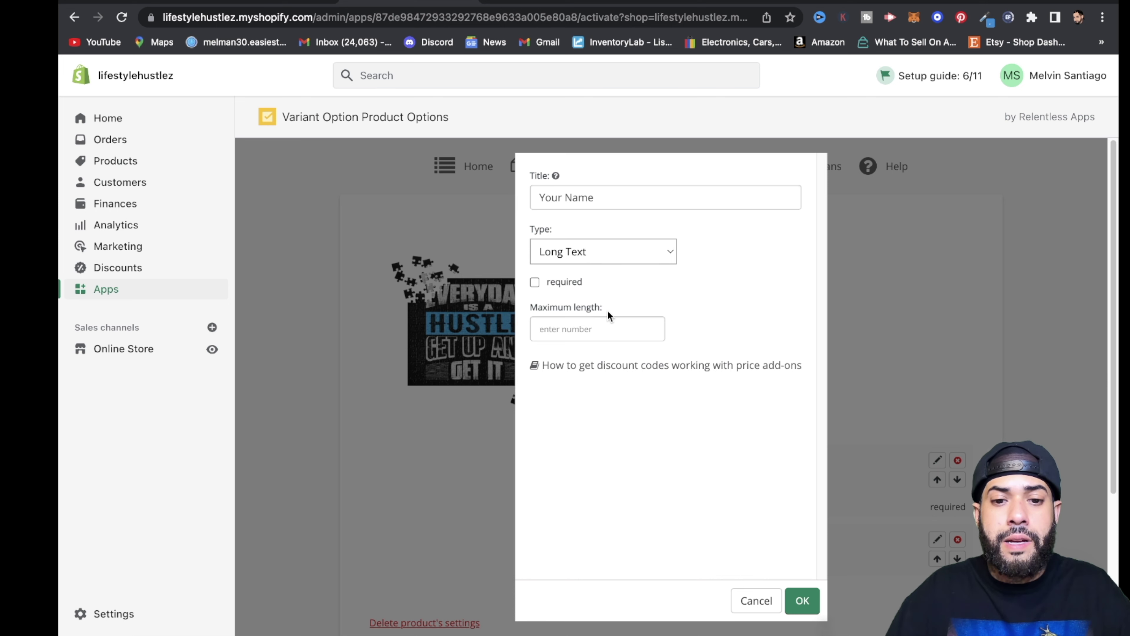
click(617, 321)
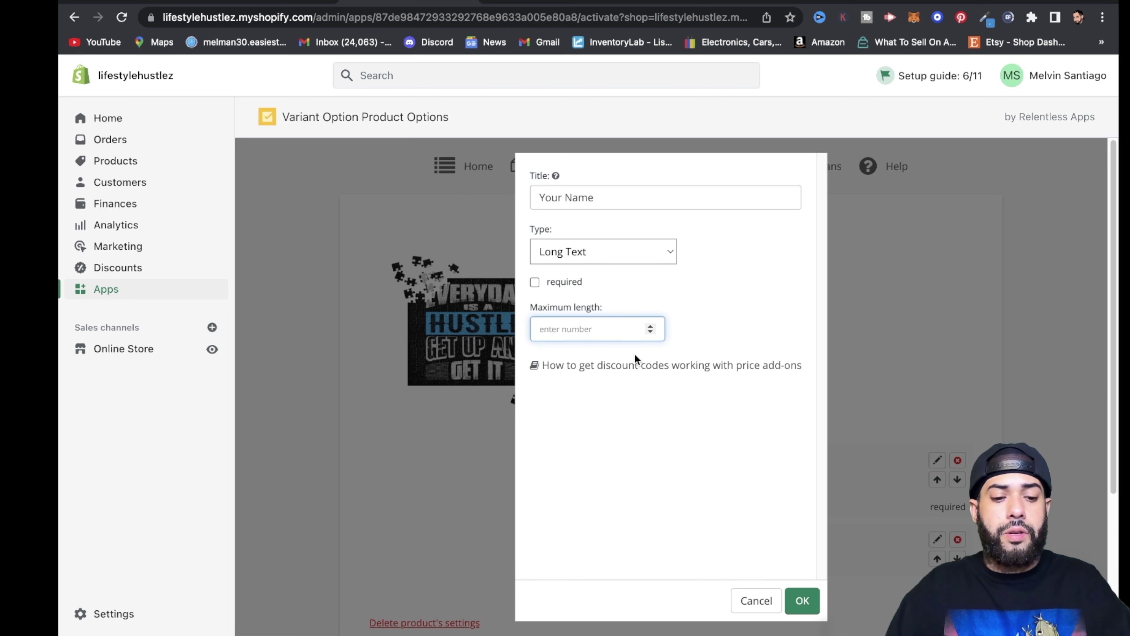
text(15)
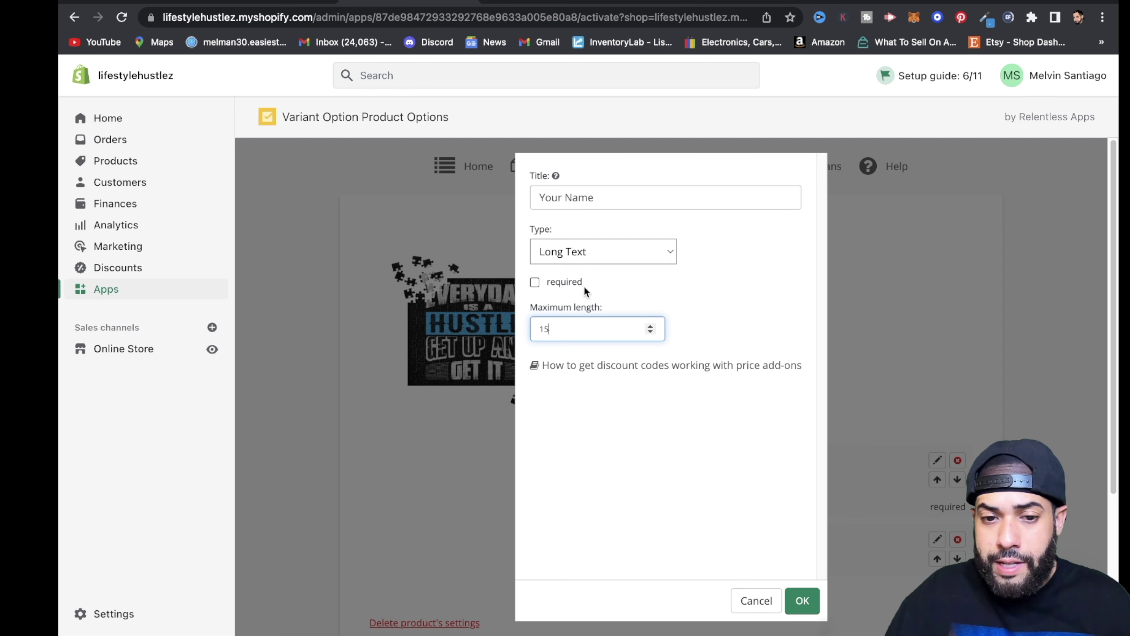
click(802, 601)
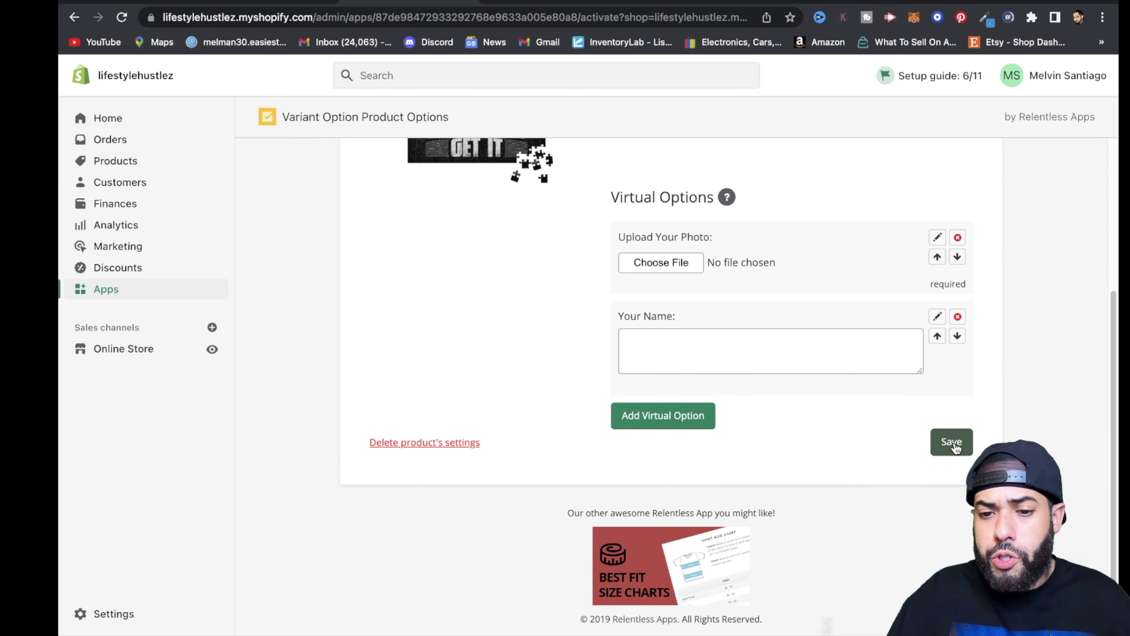
click(952, 445)
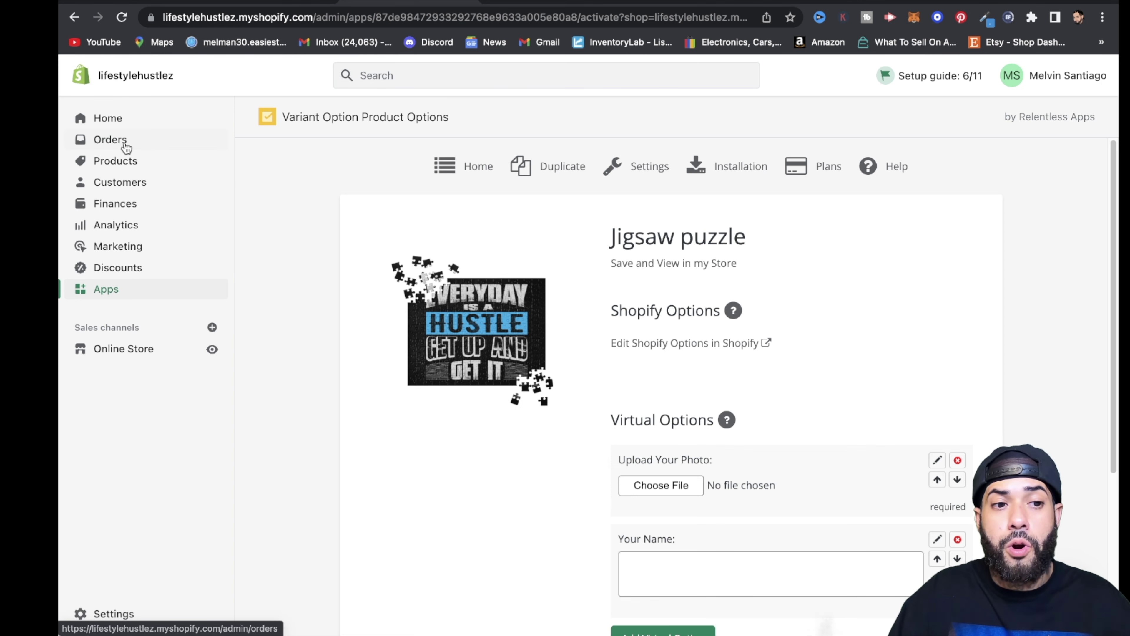
Step: View the store's Orders page, and open the live online store from the Shopify admin
click(111, 140)
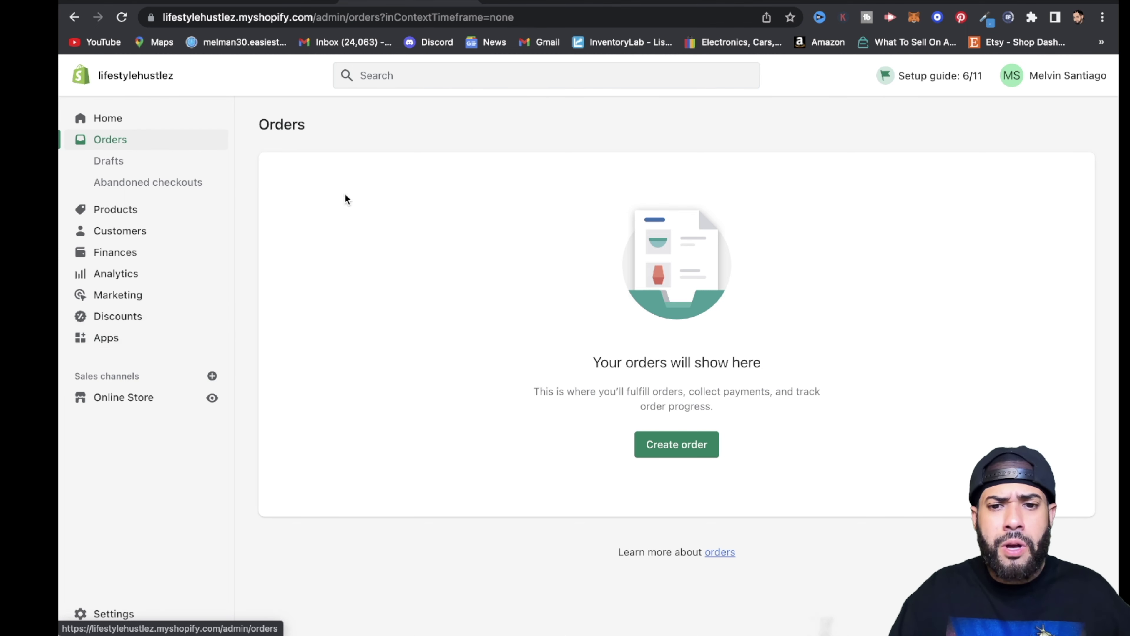
click(172, 397)
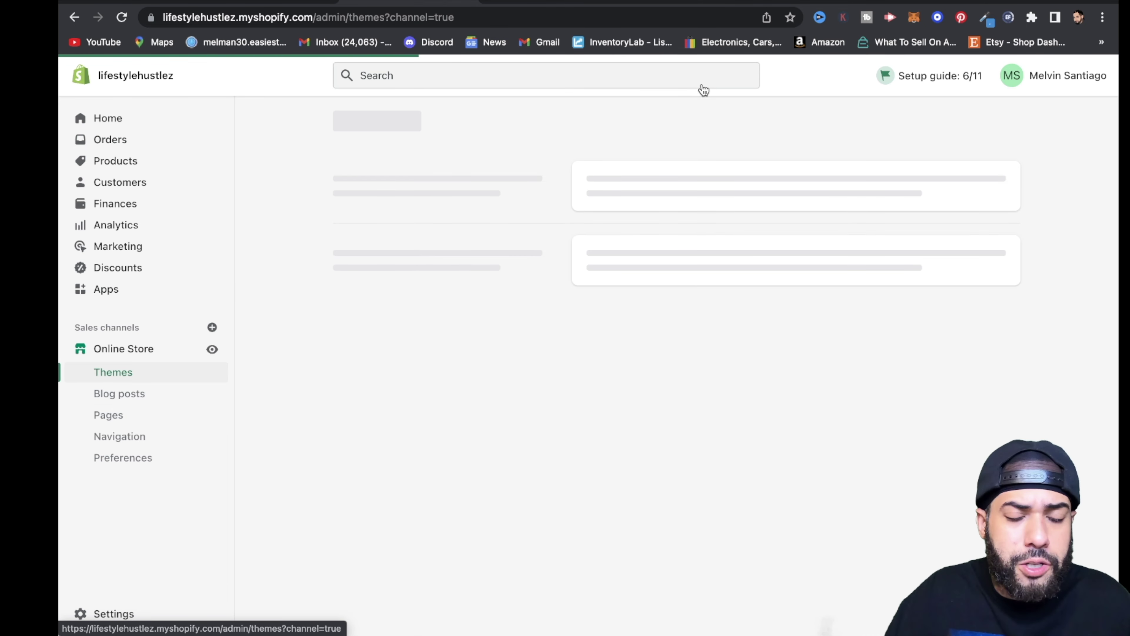
click(212, 349)
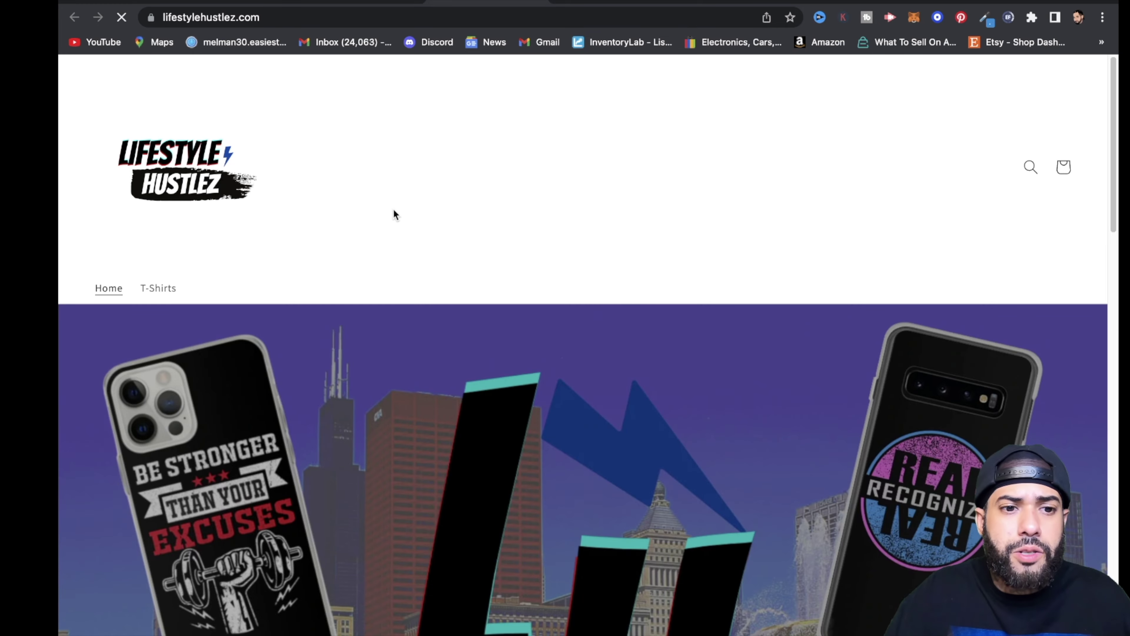
Step: Search the storefront for "puzzle" and examine the Hustle jigsaw puzzle's product page, including its photo upload and name fields
scroll(780, 348, down, 10)
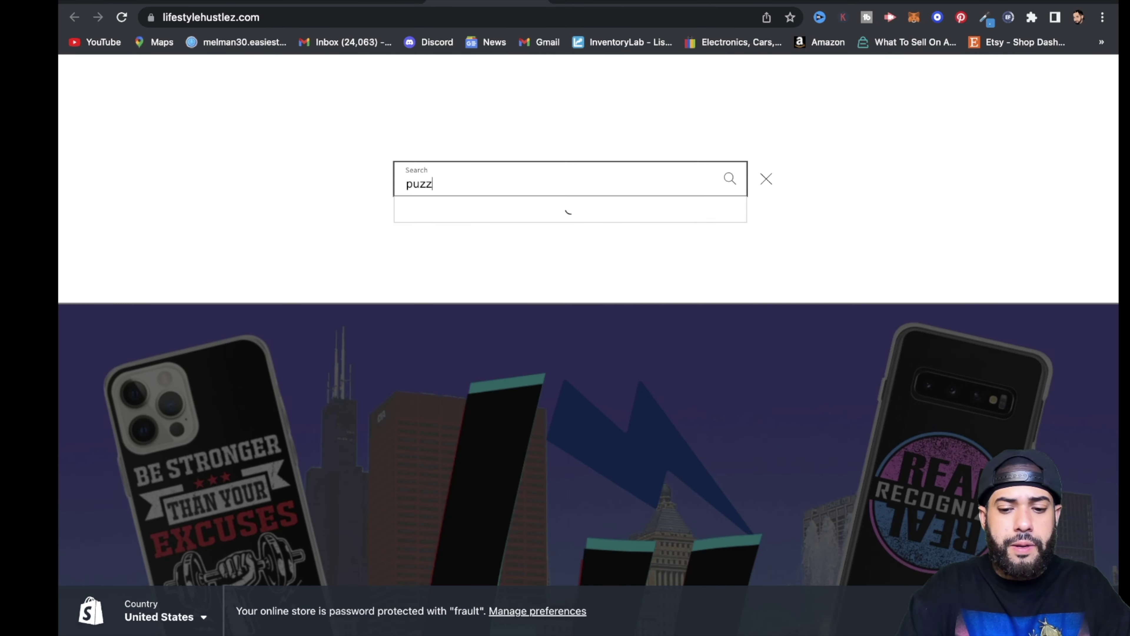
text(e)
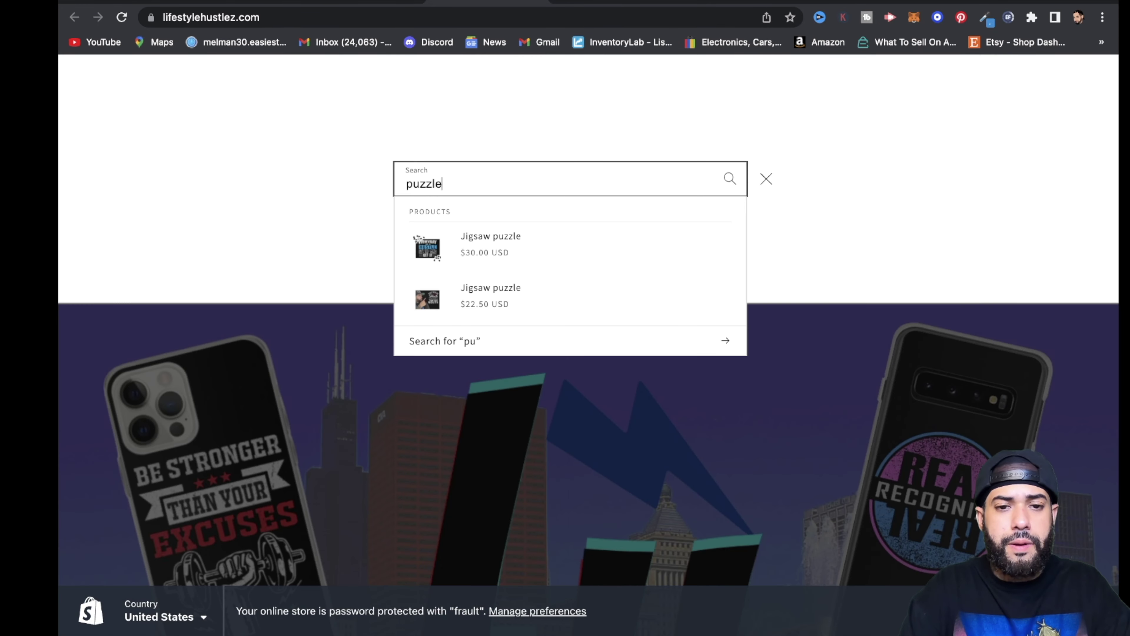
click(538, 244)
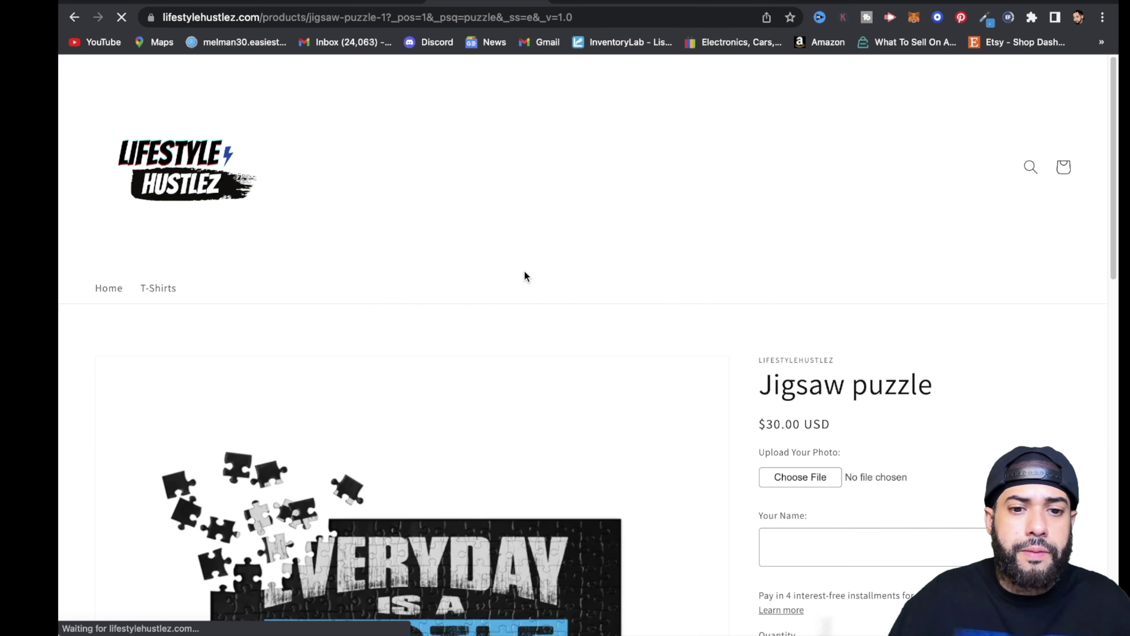
scroll(817, 195, down, 6)
scroll(607, 234, up, 2)
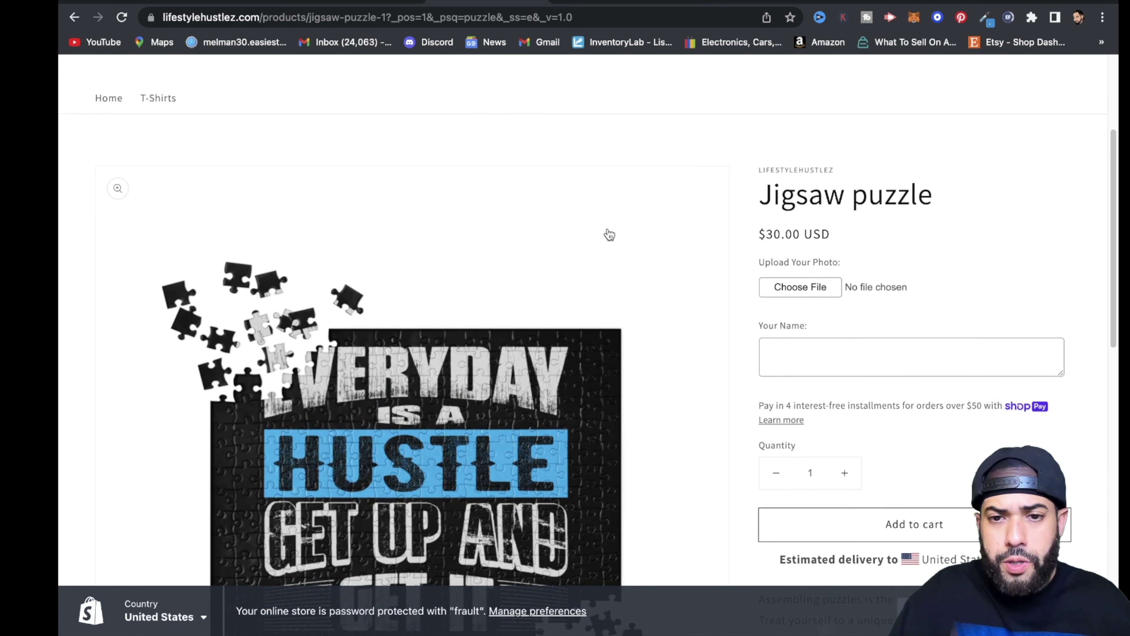
scroll(712, 148, down, 3)
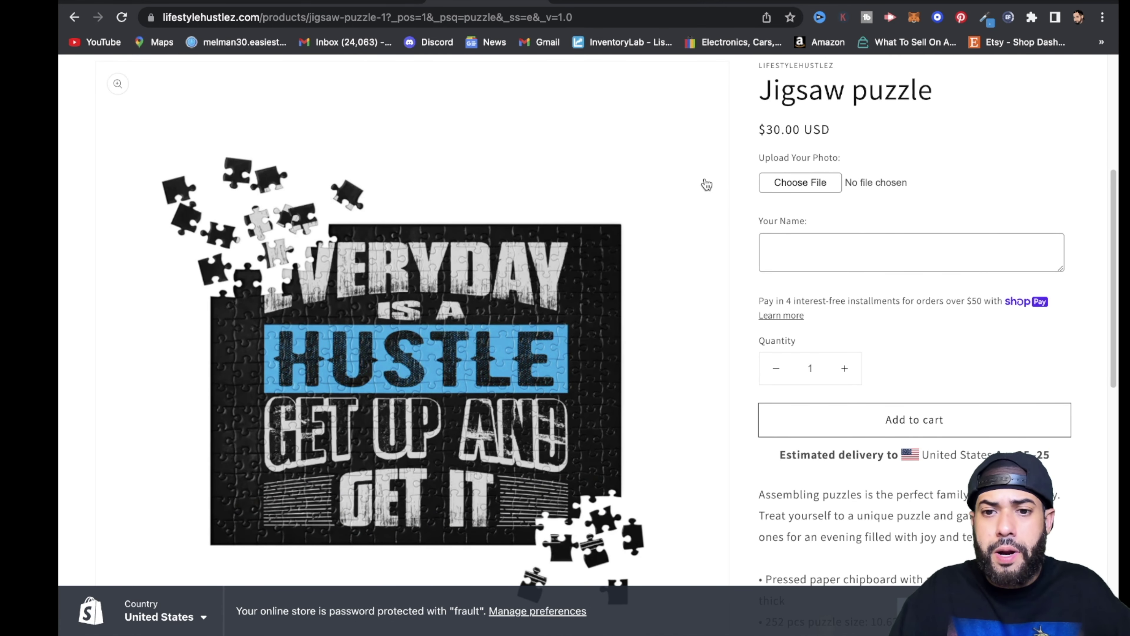
scroll(634, 131, up, 6)
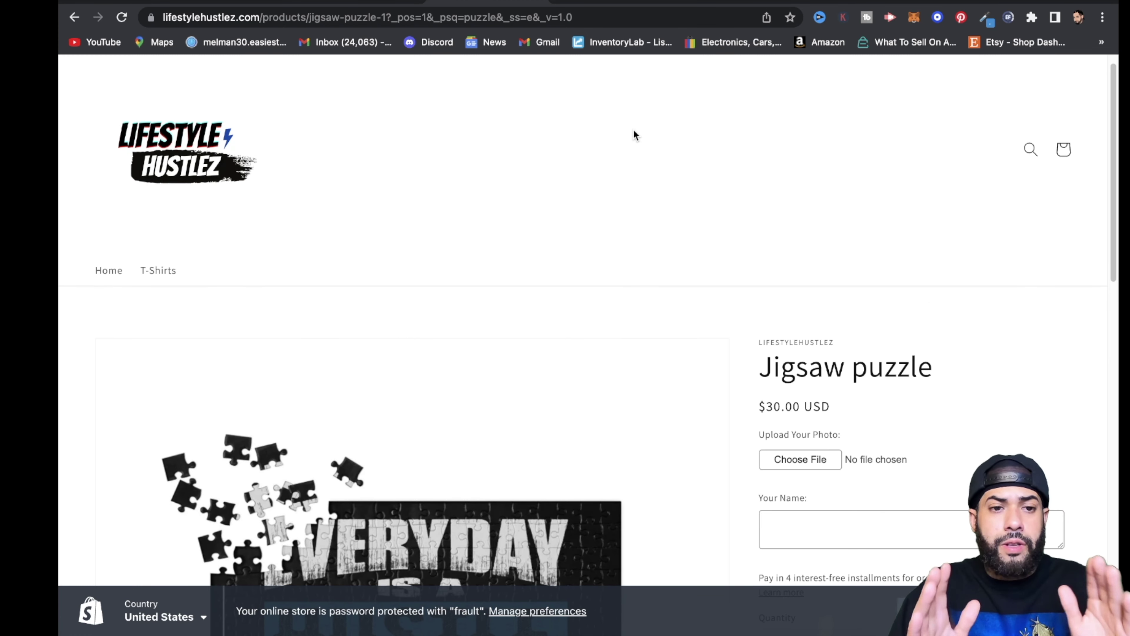
scroll(550, 321, down, 6)
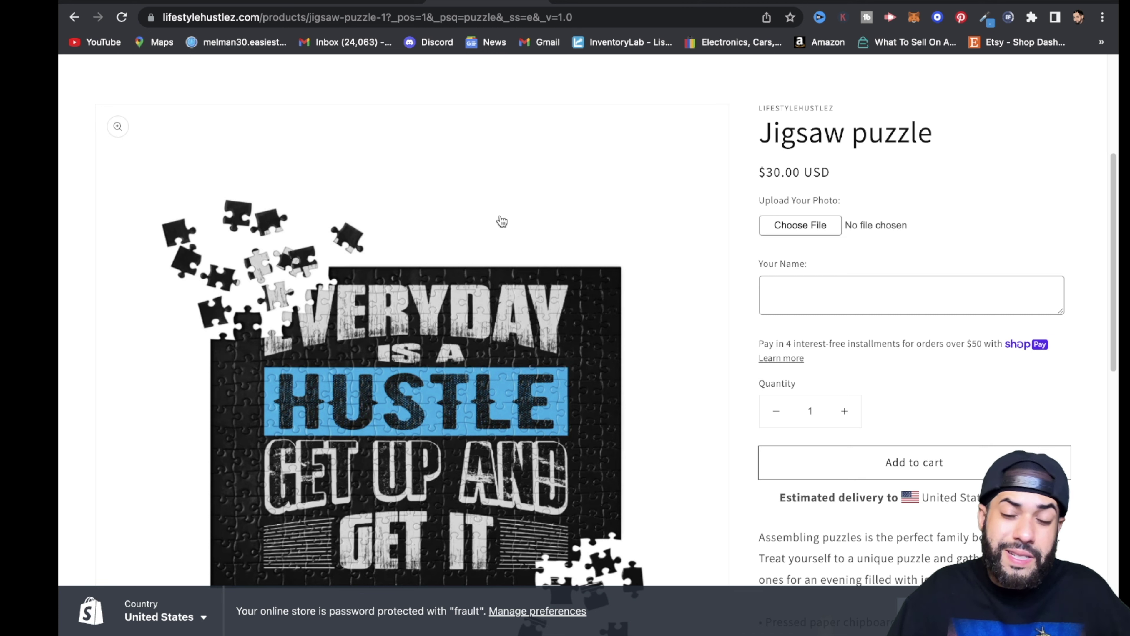
Step: Open the jigsaw puzzle's photo upload file chooser, cancel without picking a file, and enter a sample first name in the Your Name field
scroll(508, 373, down, 5)
scroll(379, 201, up, 4)
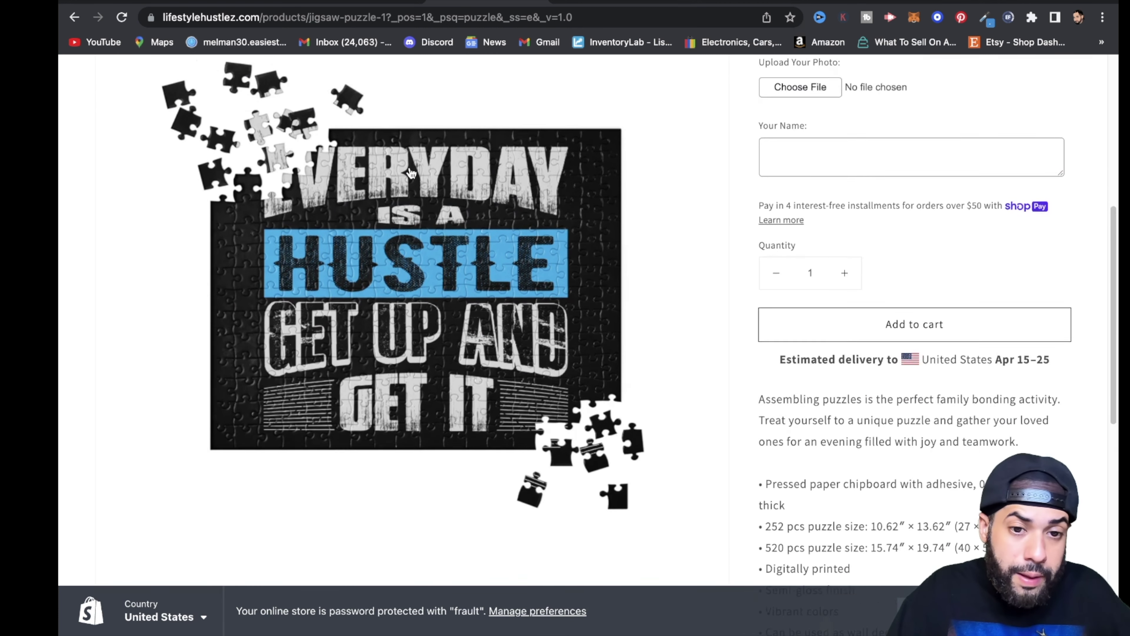
click(801, 204)
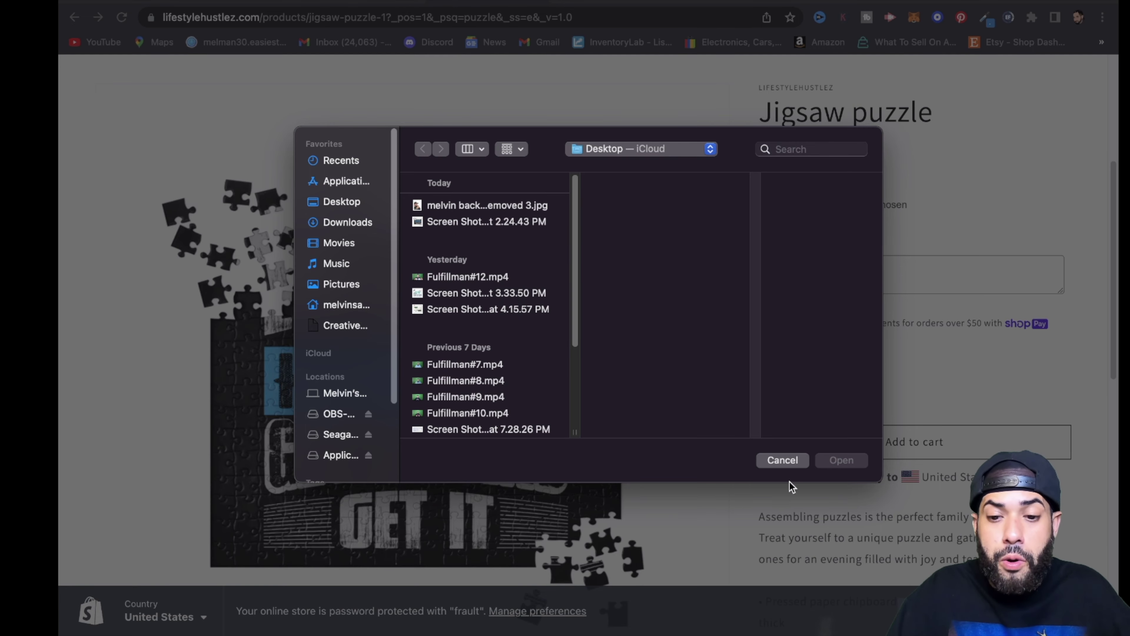
click(784, 460)
click(780, 266)
text(Melvin)
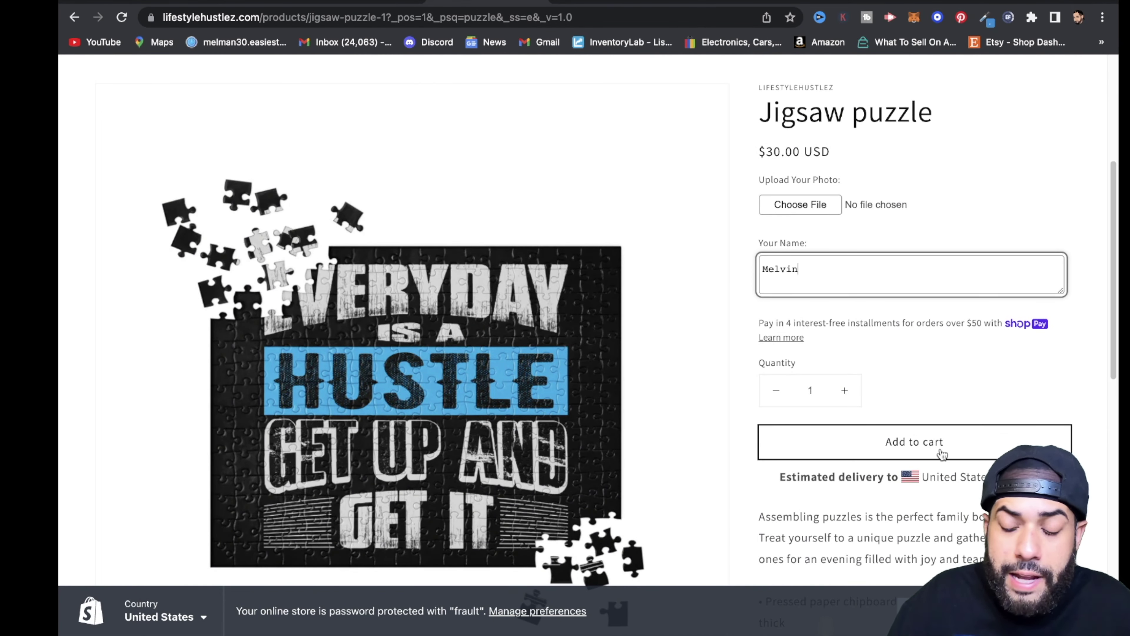
scroll(818, 353, down, 10)
scroll(816, 403, up, 11)
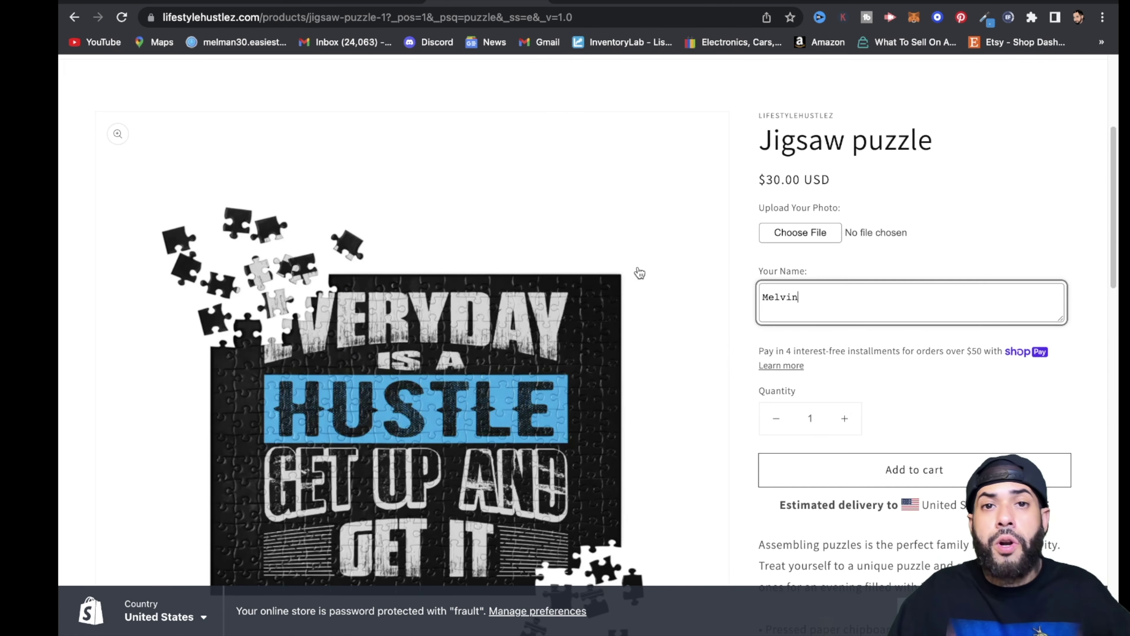
Step: View the "Marketing Strategy For Your Business" slide, and examine the Glorify homepage's tools for creating product images
click(374, 3)
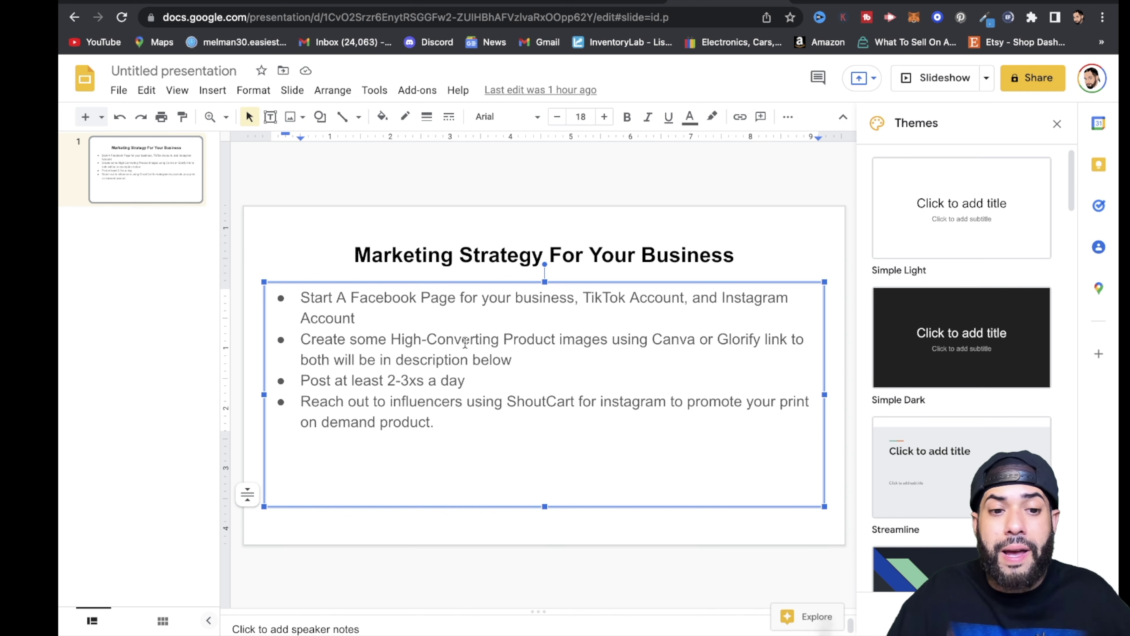
click(584, 3)
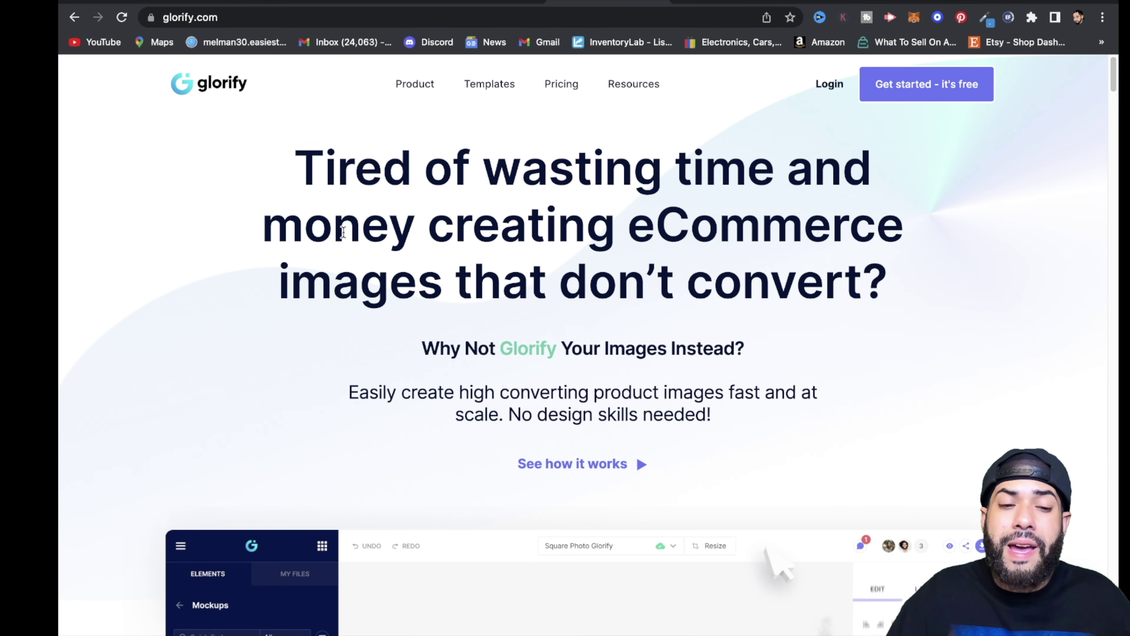
scroll(423, 258, down, 3)
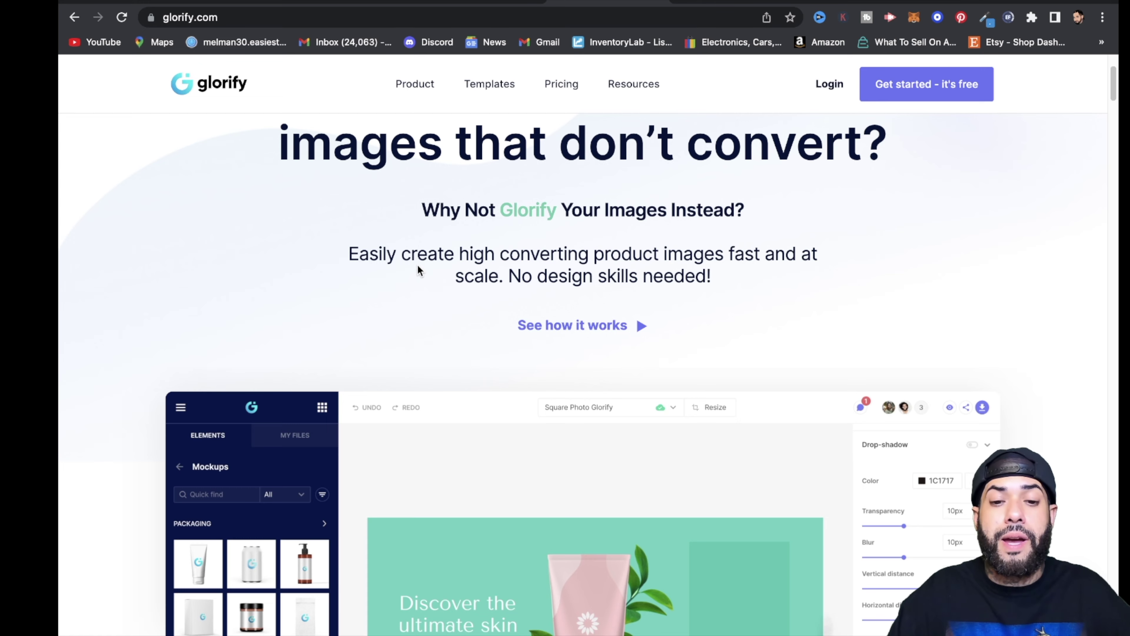
scroll(423, 271, down, 18)
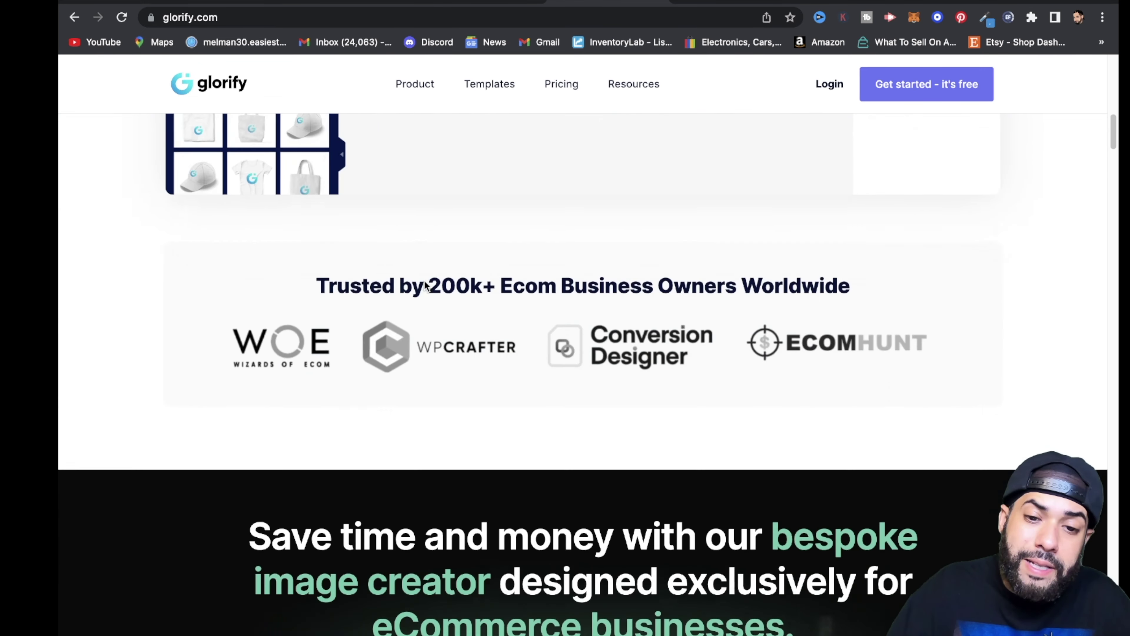
scroll(425, 280, down, 10)
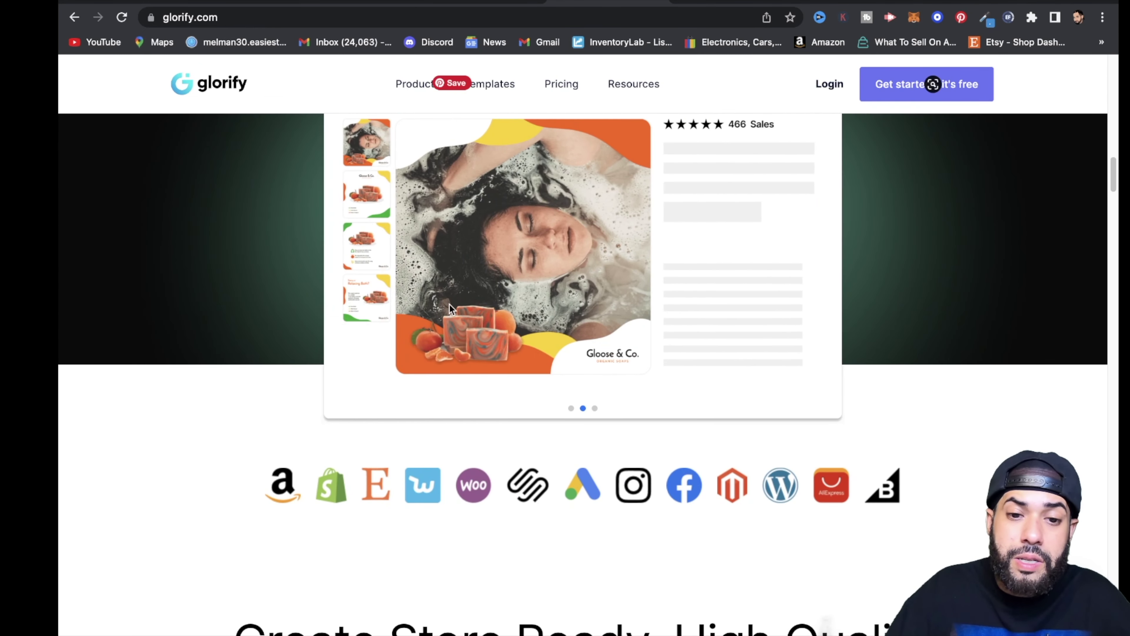
scroll(609, 325, down, 13)
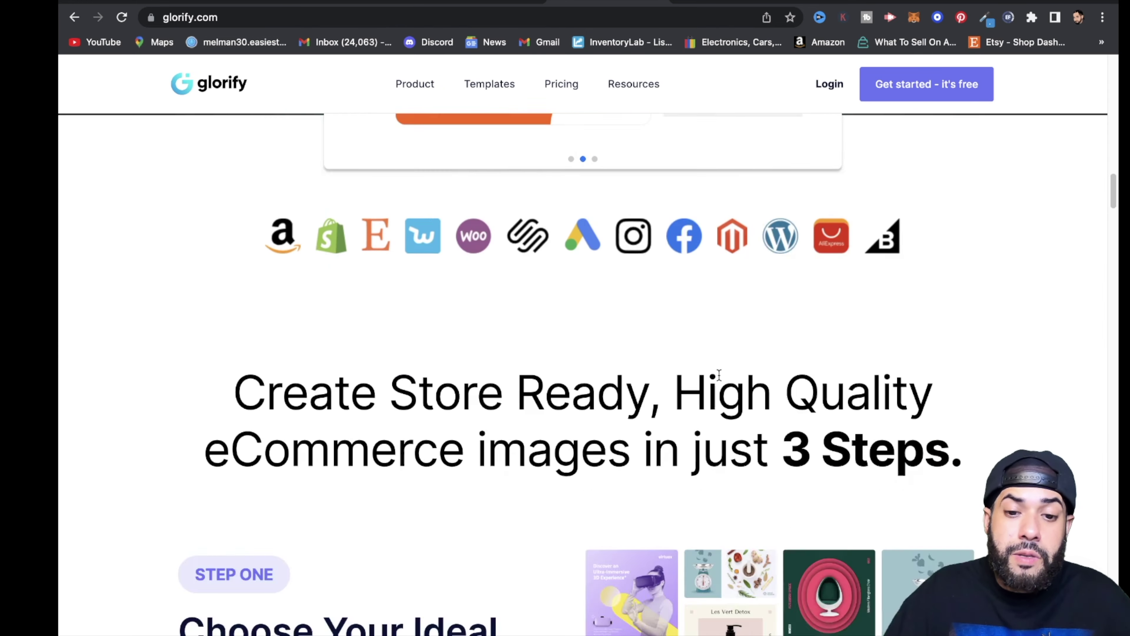
scroll(697, 386, up, 9)
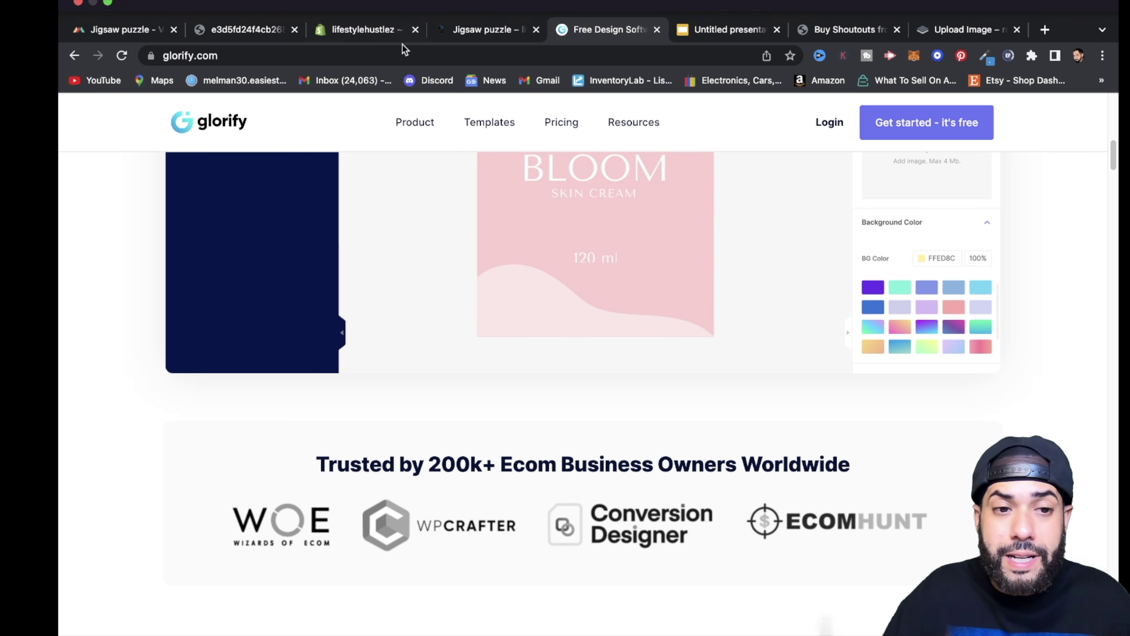
Step: Switch to the Shoutcart website and examine its homepage on influencer marketing
click(716, 31)
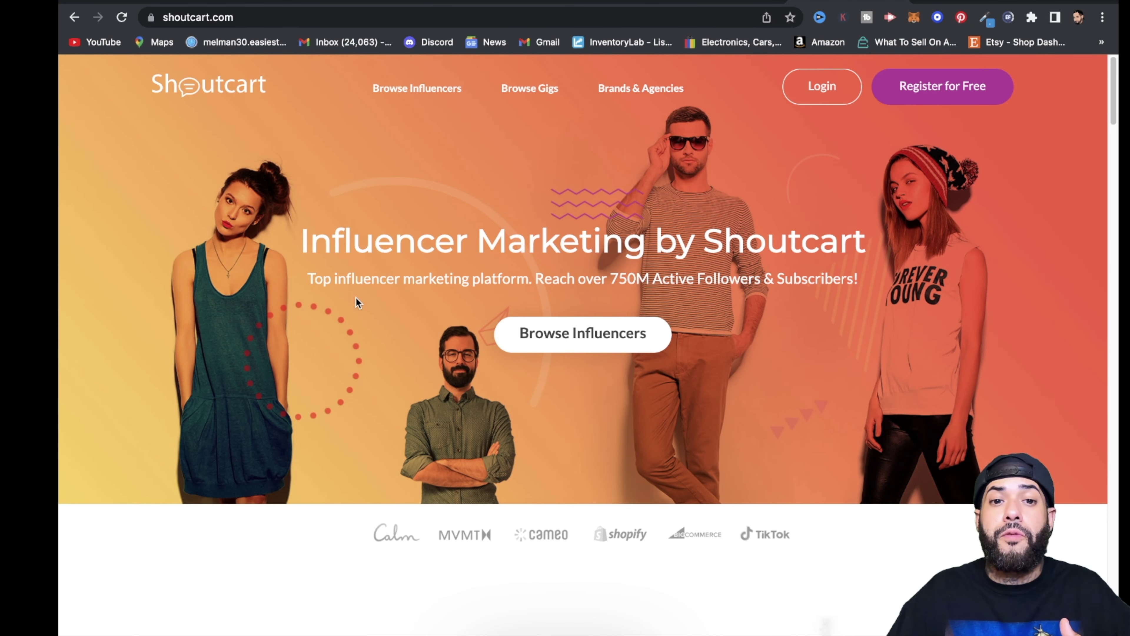
scroll(274, 393, down, 3)
scroll(274, 392, down, 6)
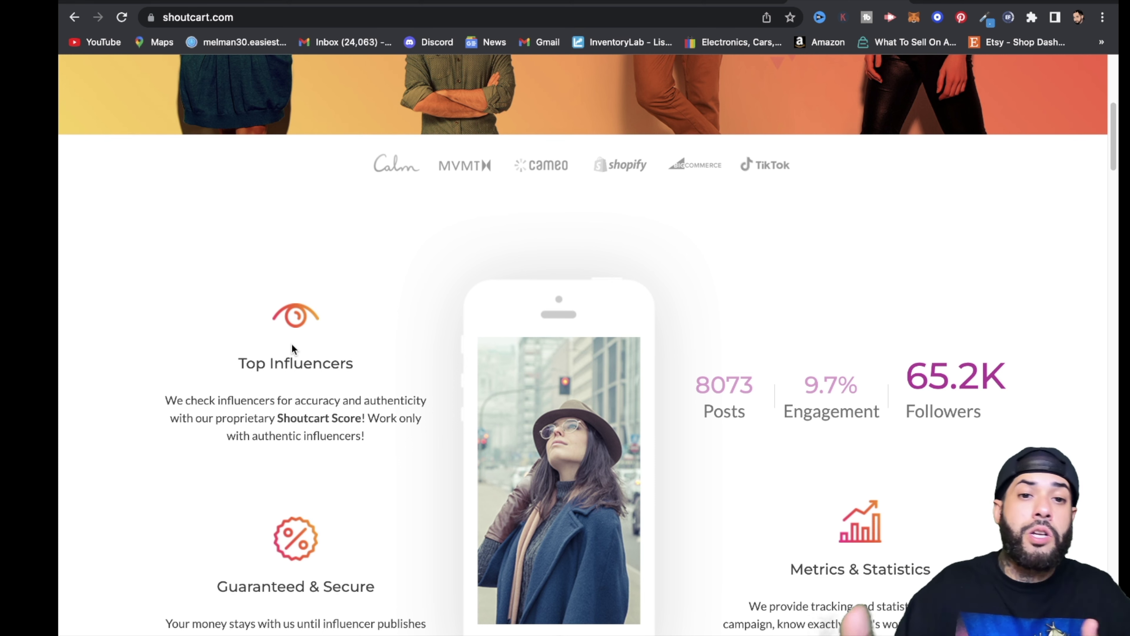
Step: Return to the Glorify homepage and examine the preview of its mockup editor
click(592, 2)
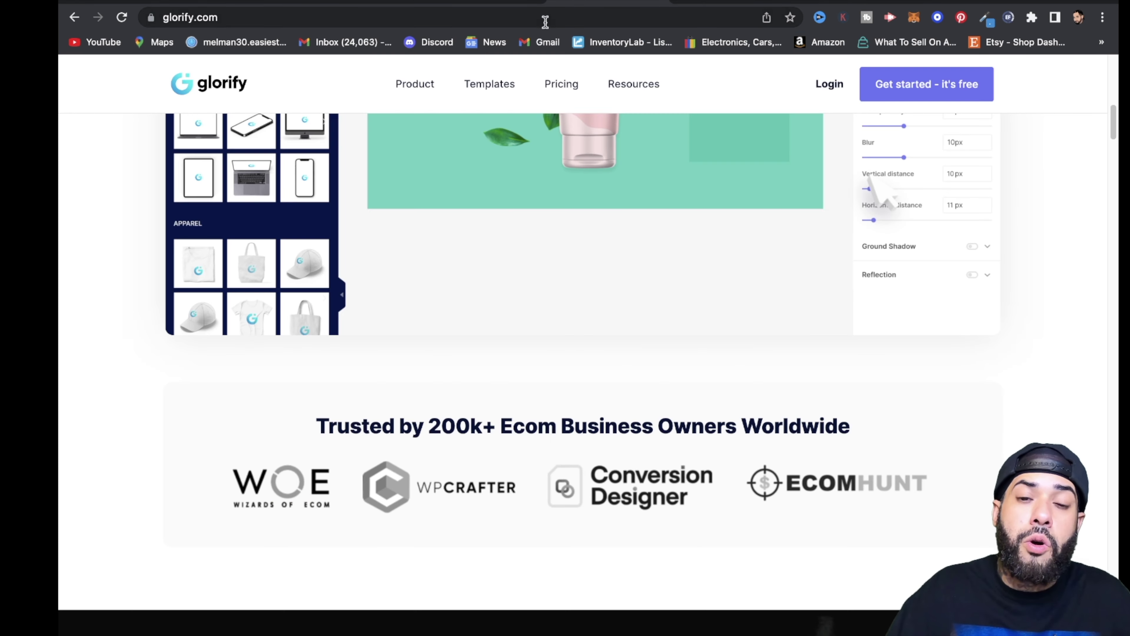
scroll(515, 124, up, 10)
scroll(493, 218, down, 3)
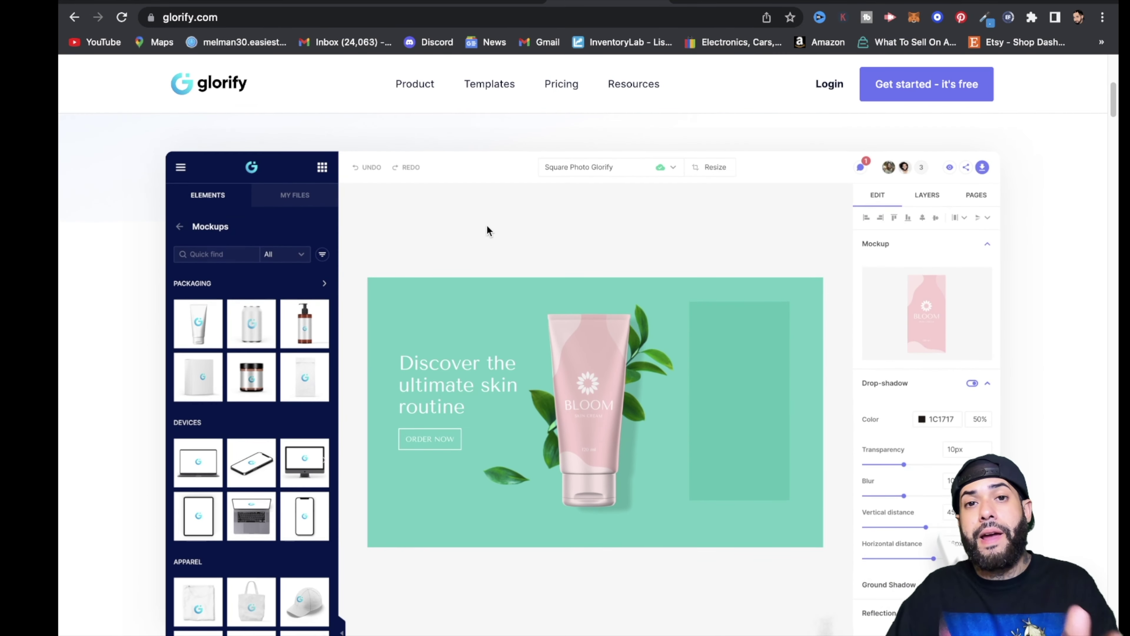
scroll(487, 225, down, 1)
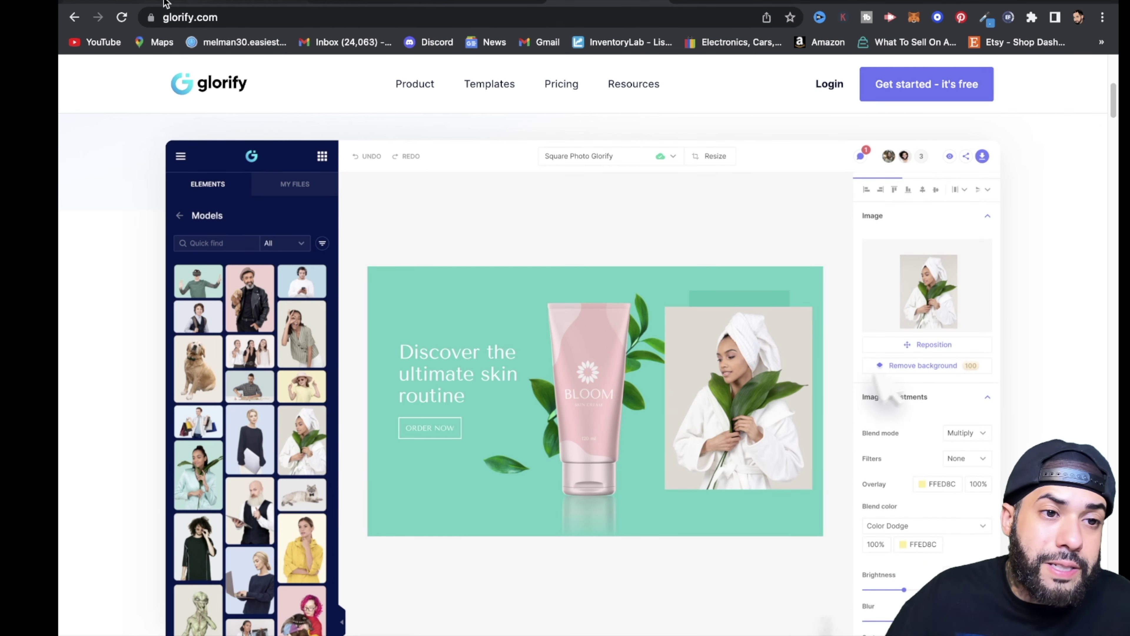
Step: Switch to the jigsaw puzzle's product page in Printful and close the mockup file preview
click(134, 3)
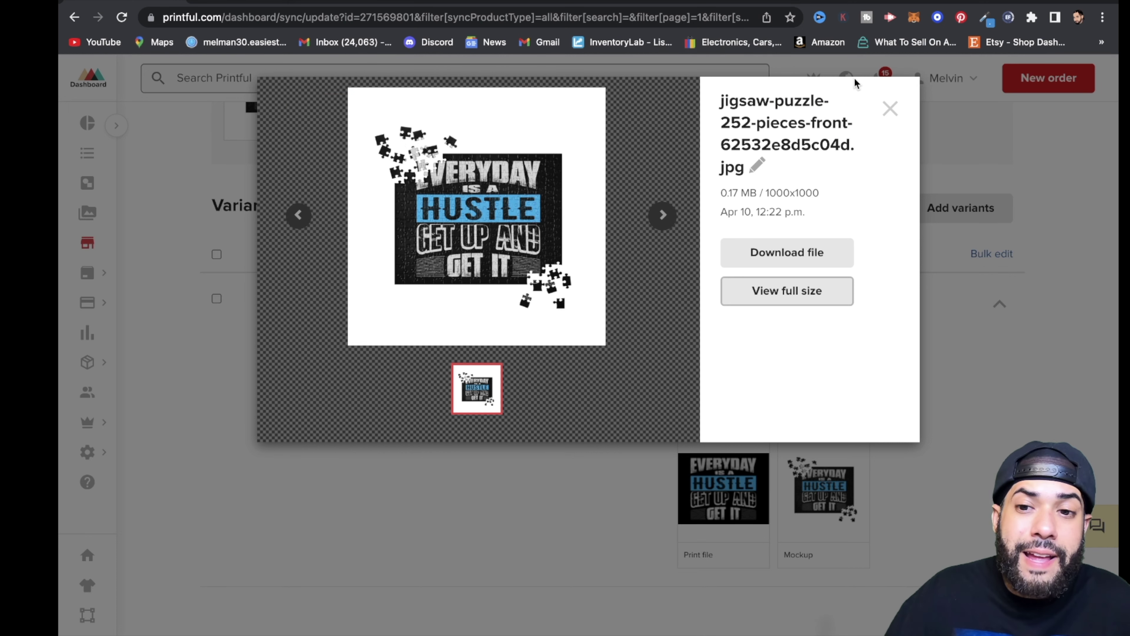
click(892, 112)
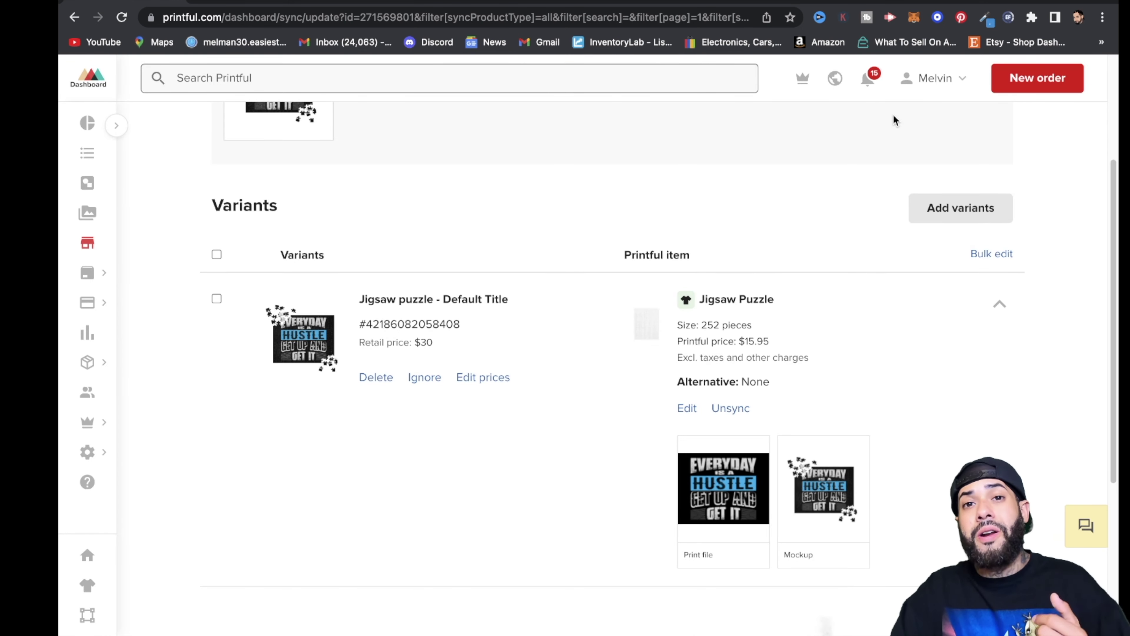